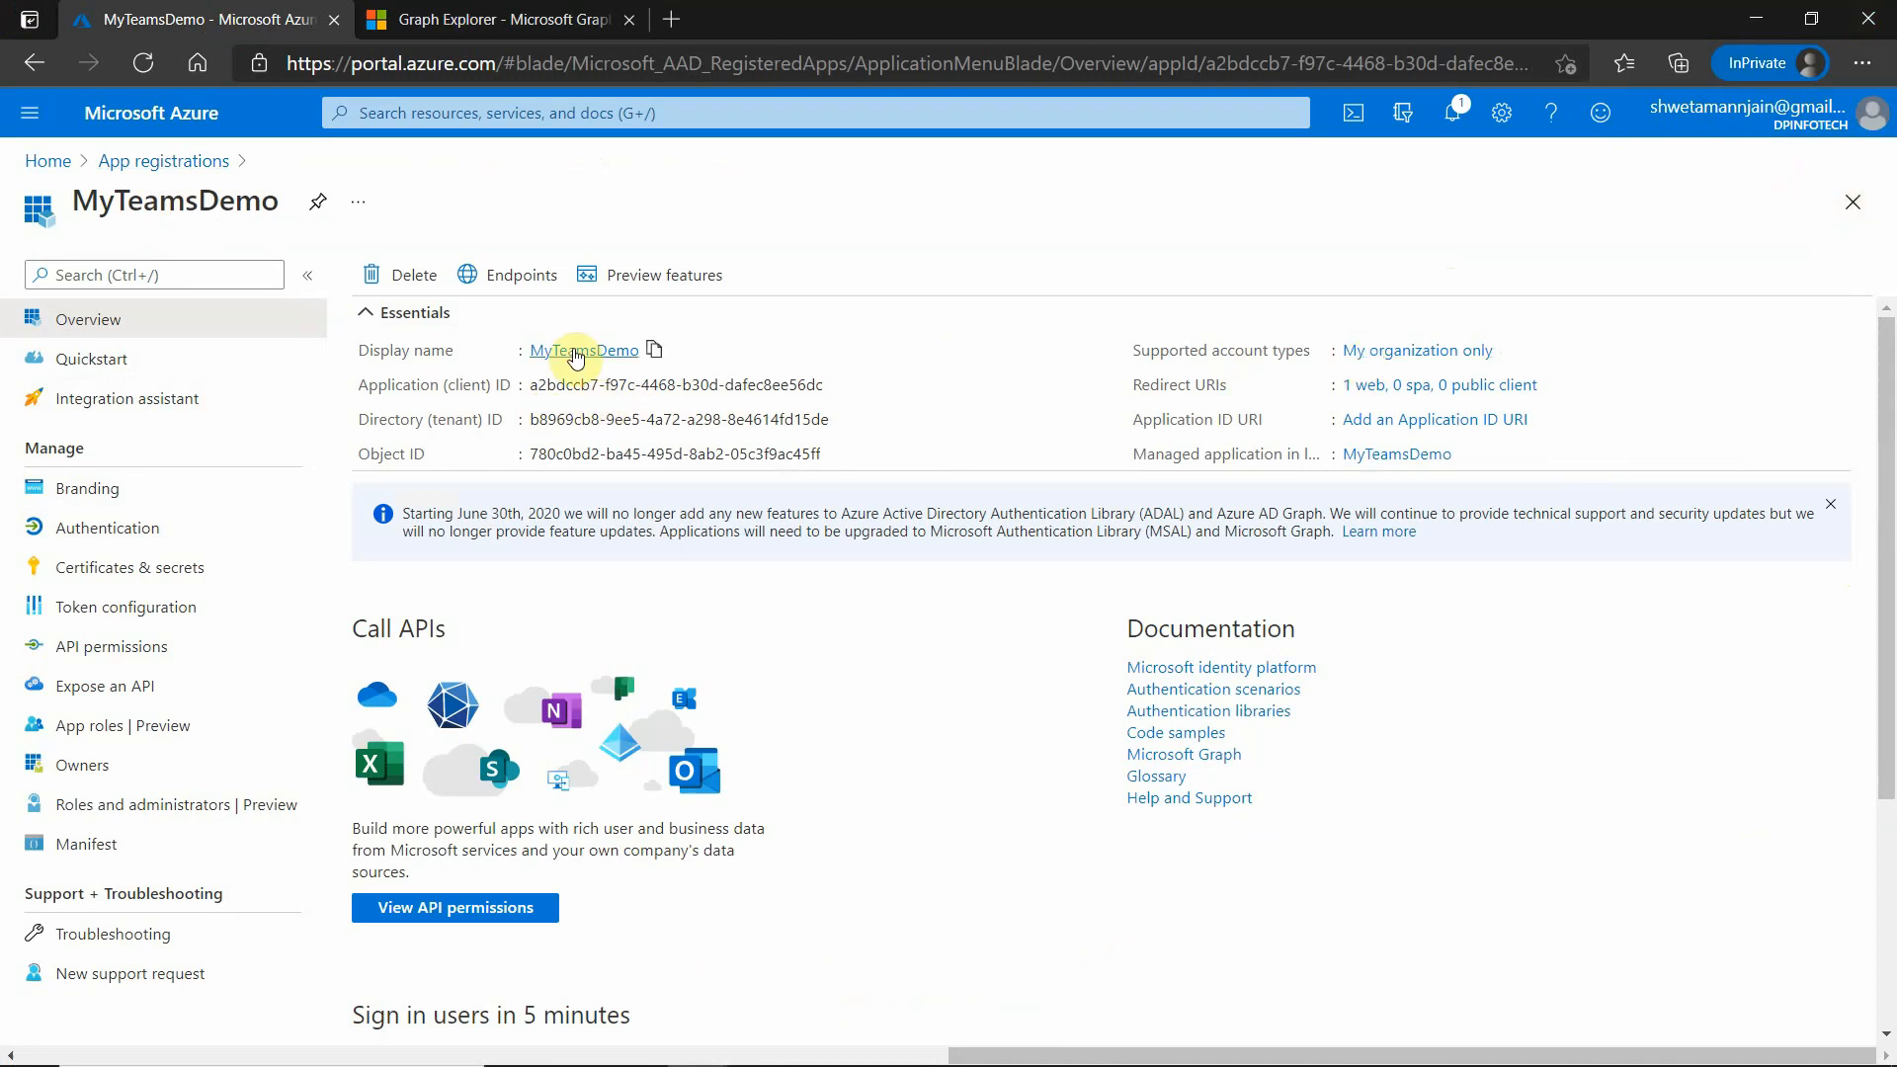
- Open the endpoints of the MyTeamsDemo app registration and copy the OAuth 2.0 token endpoint (v2) URL
left_click(535, 285)
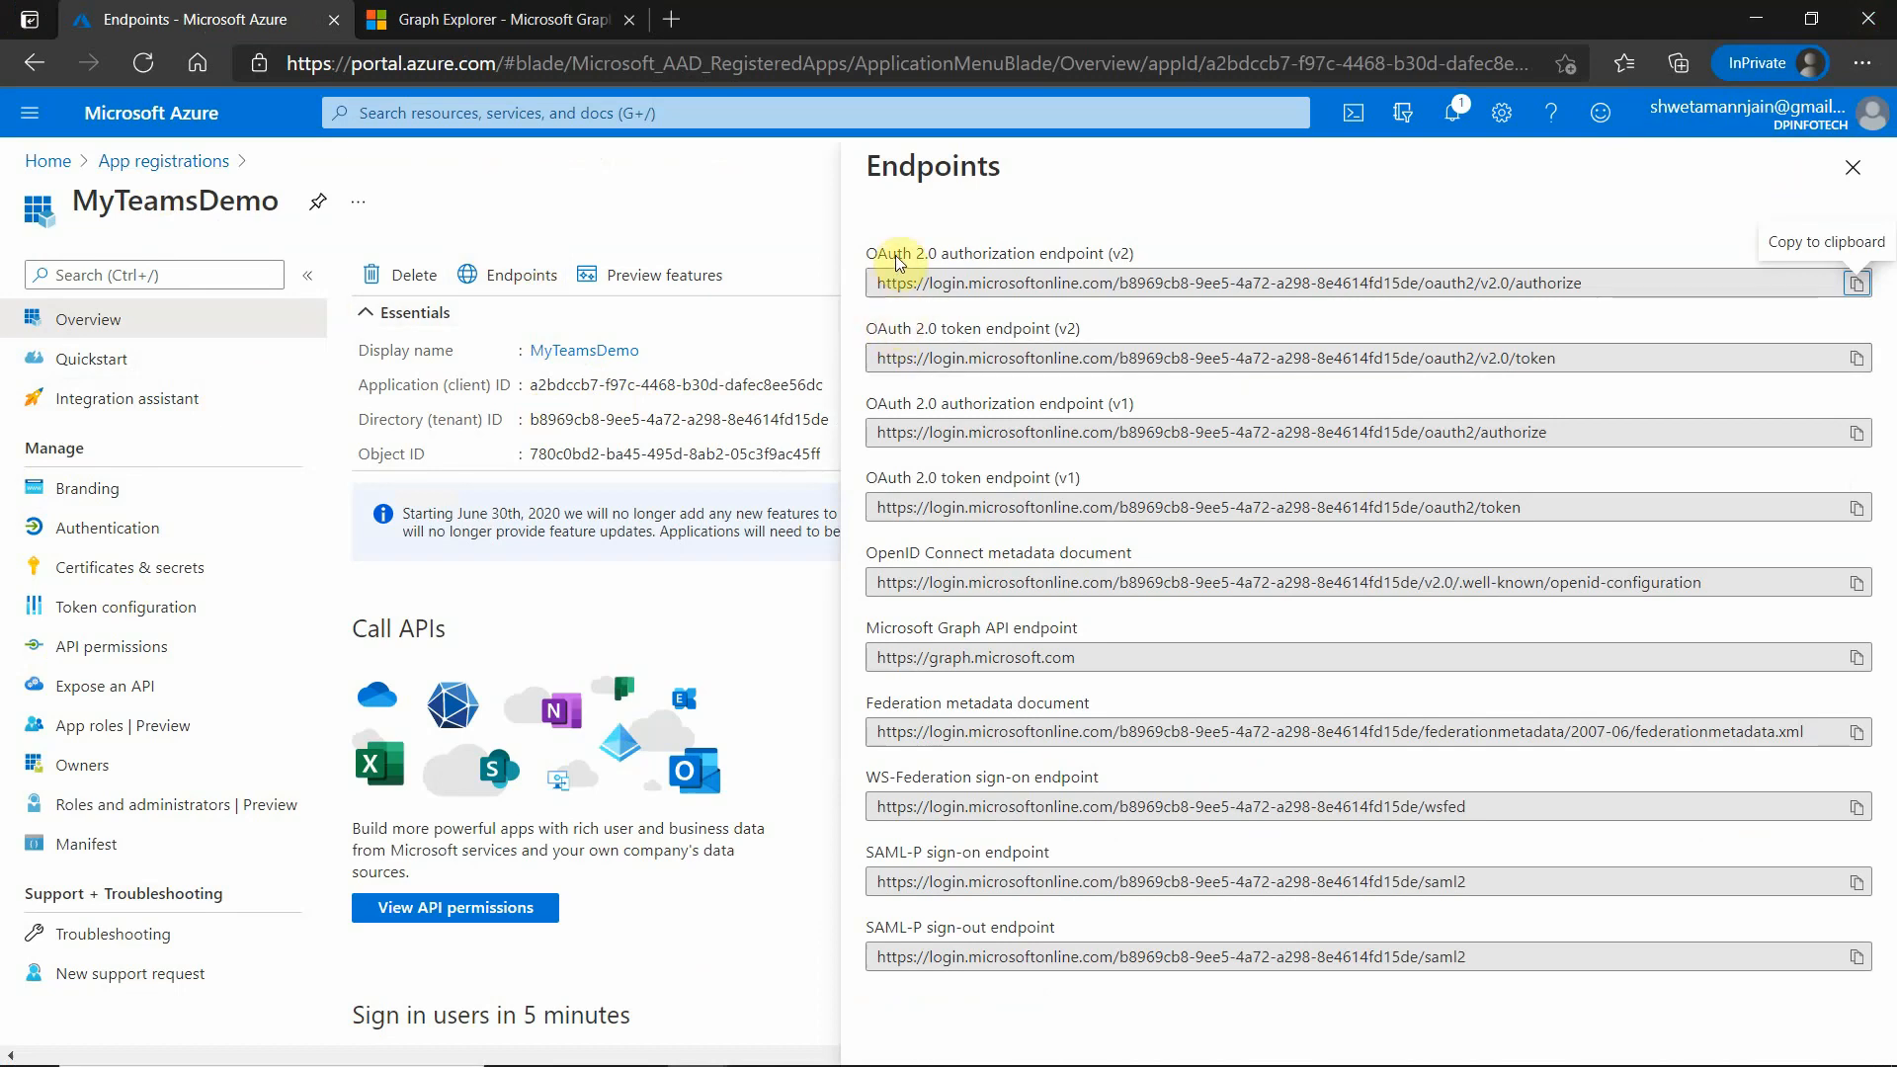
left_click_drag(924, 254, 997, 346)
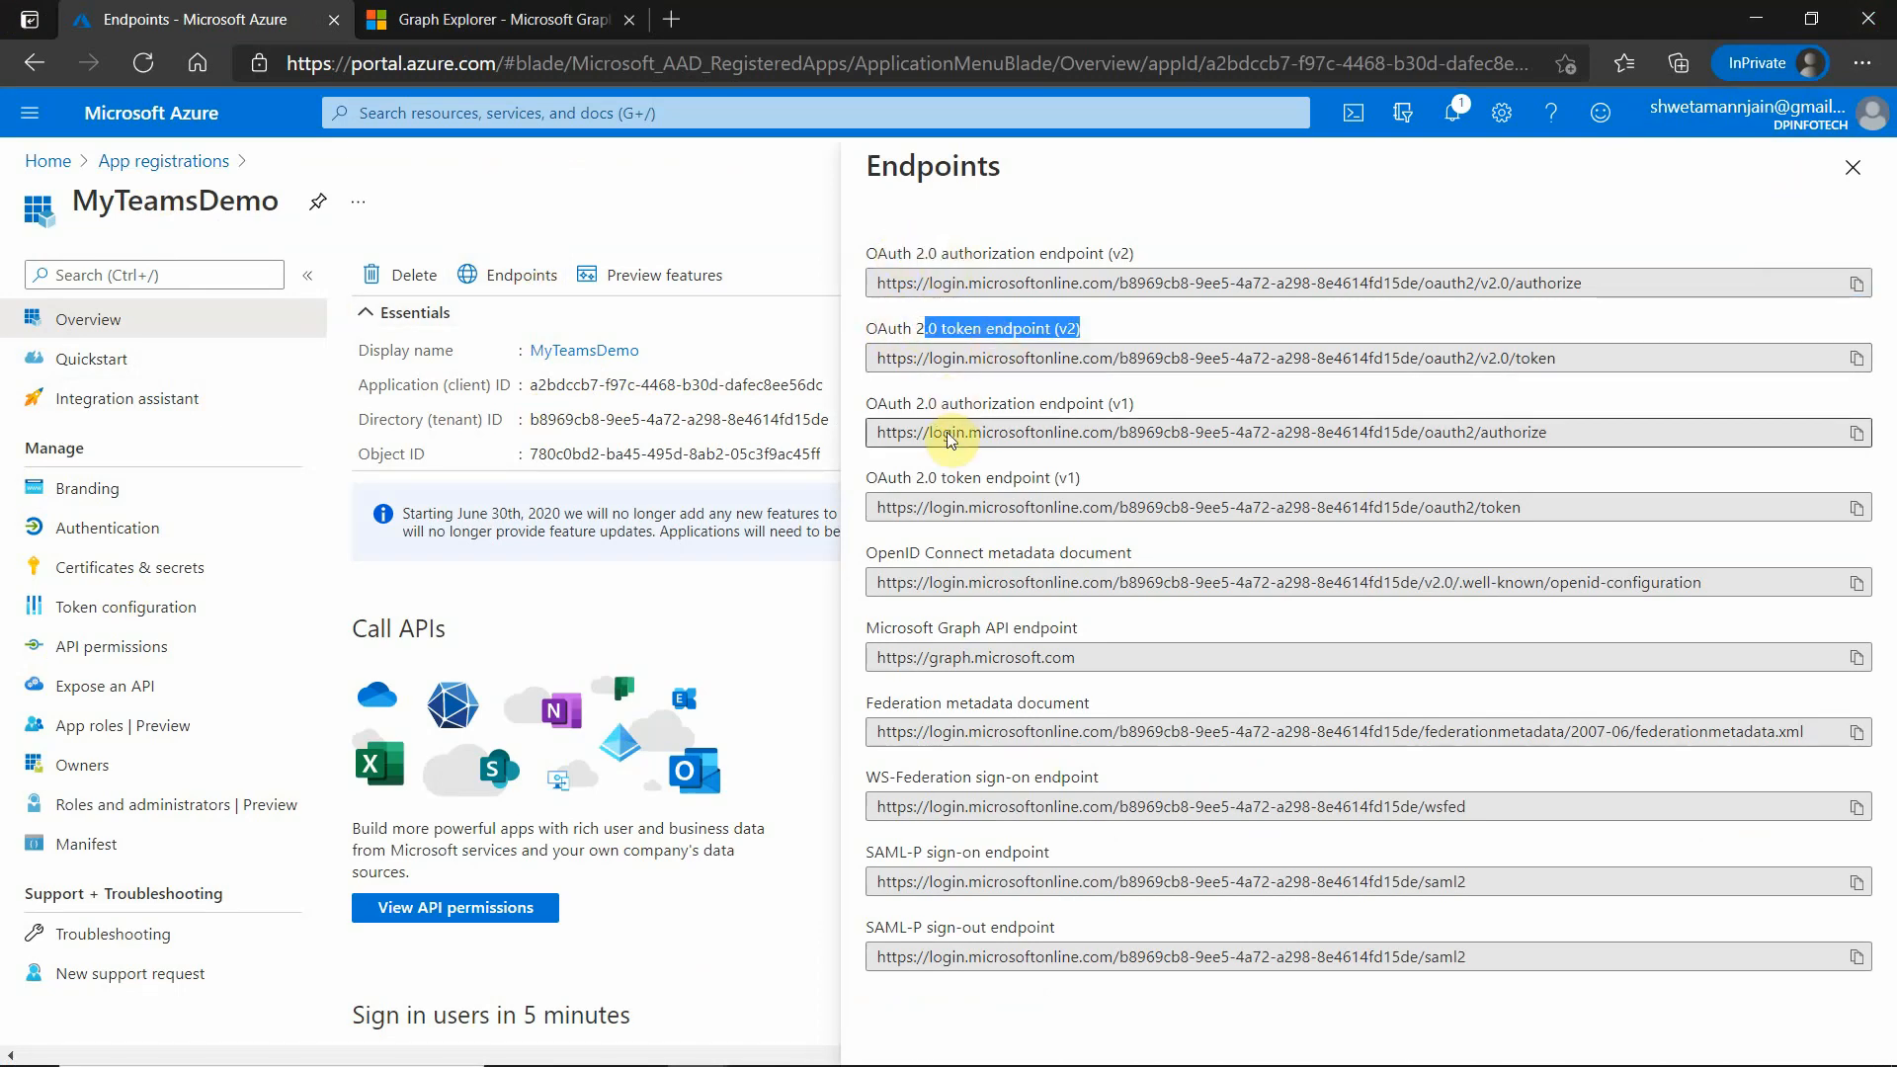
left_click_drag(868, 331, 1051, 341)
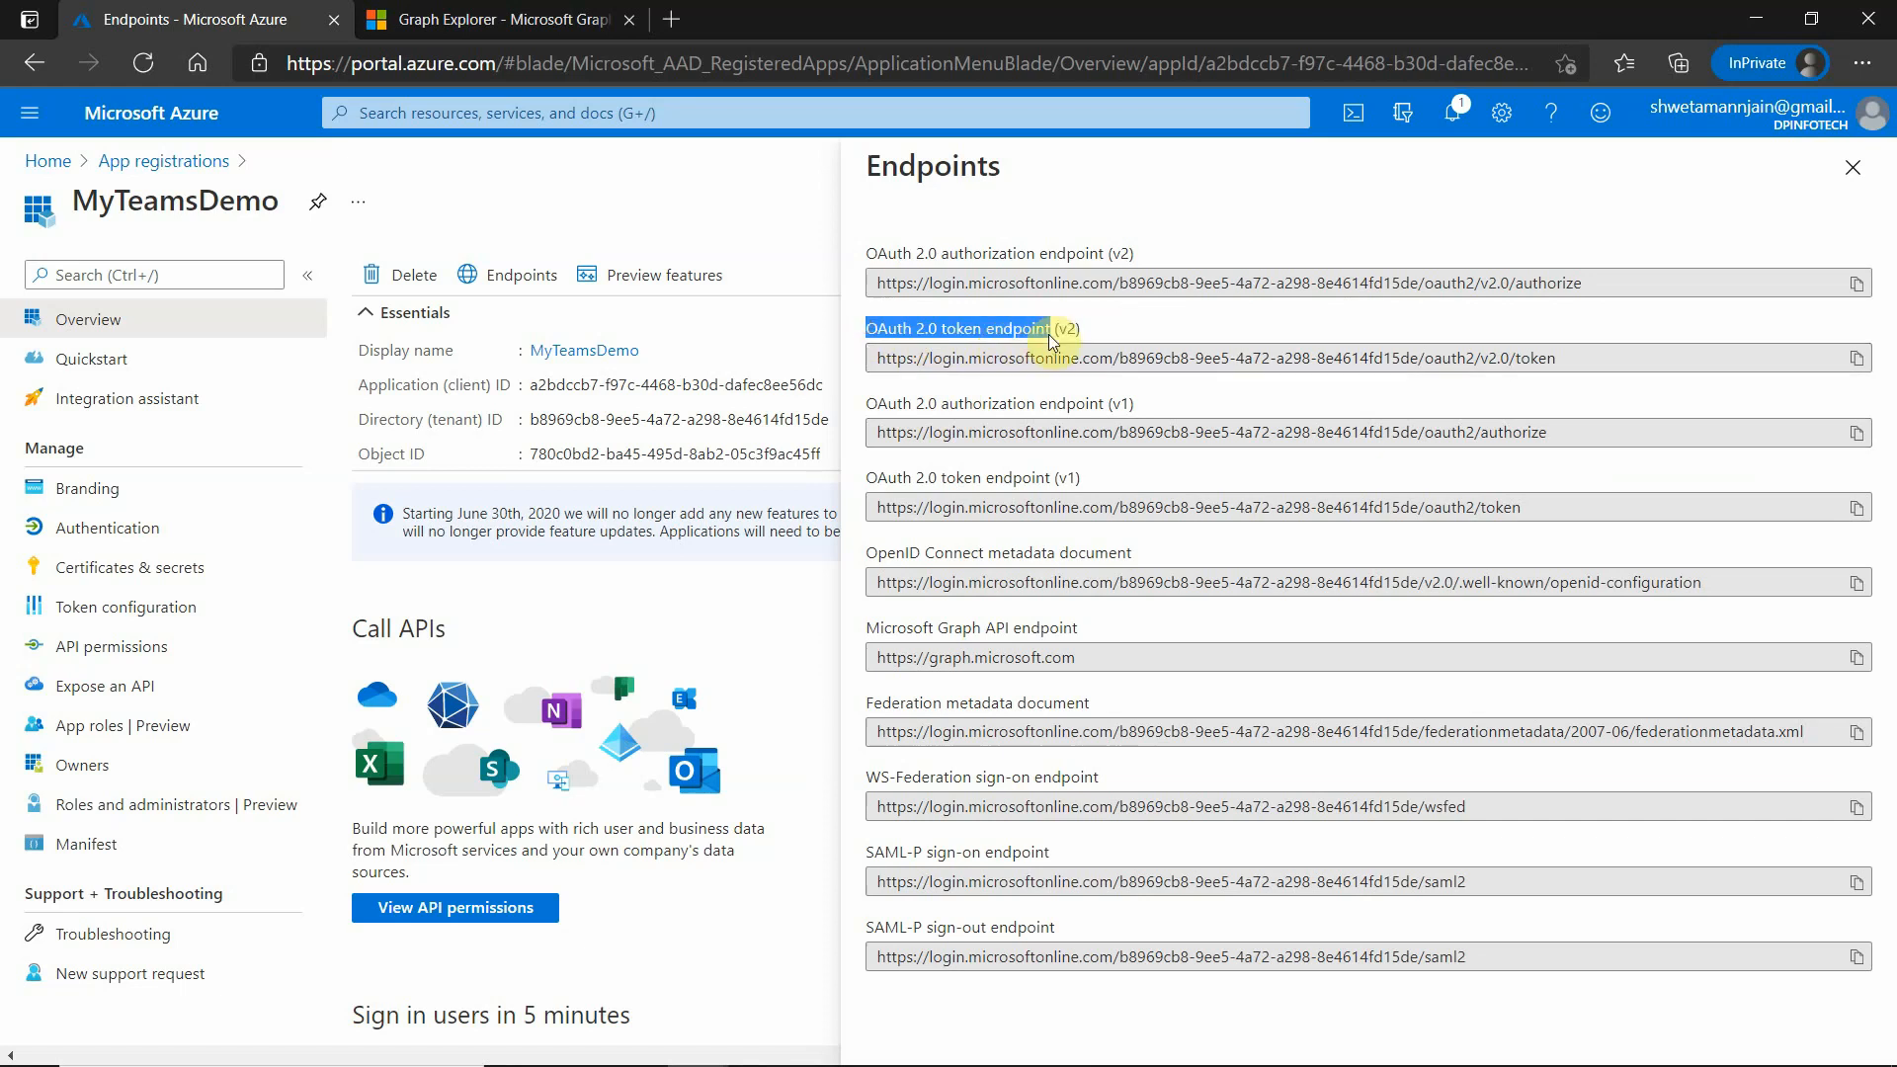
left_click(919, 359)
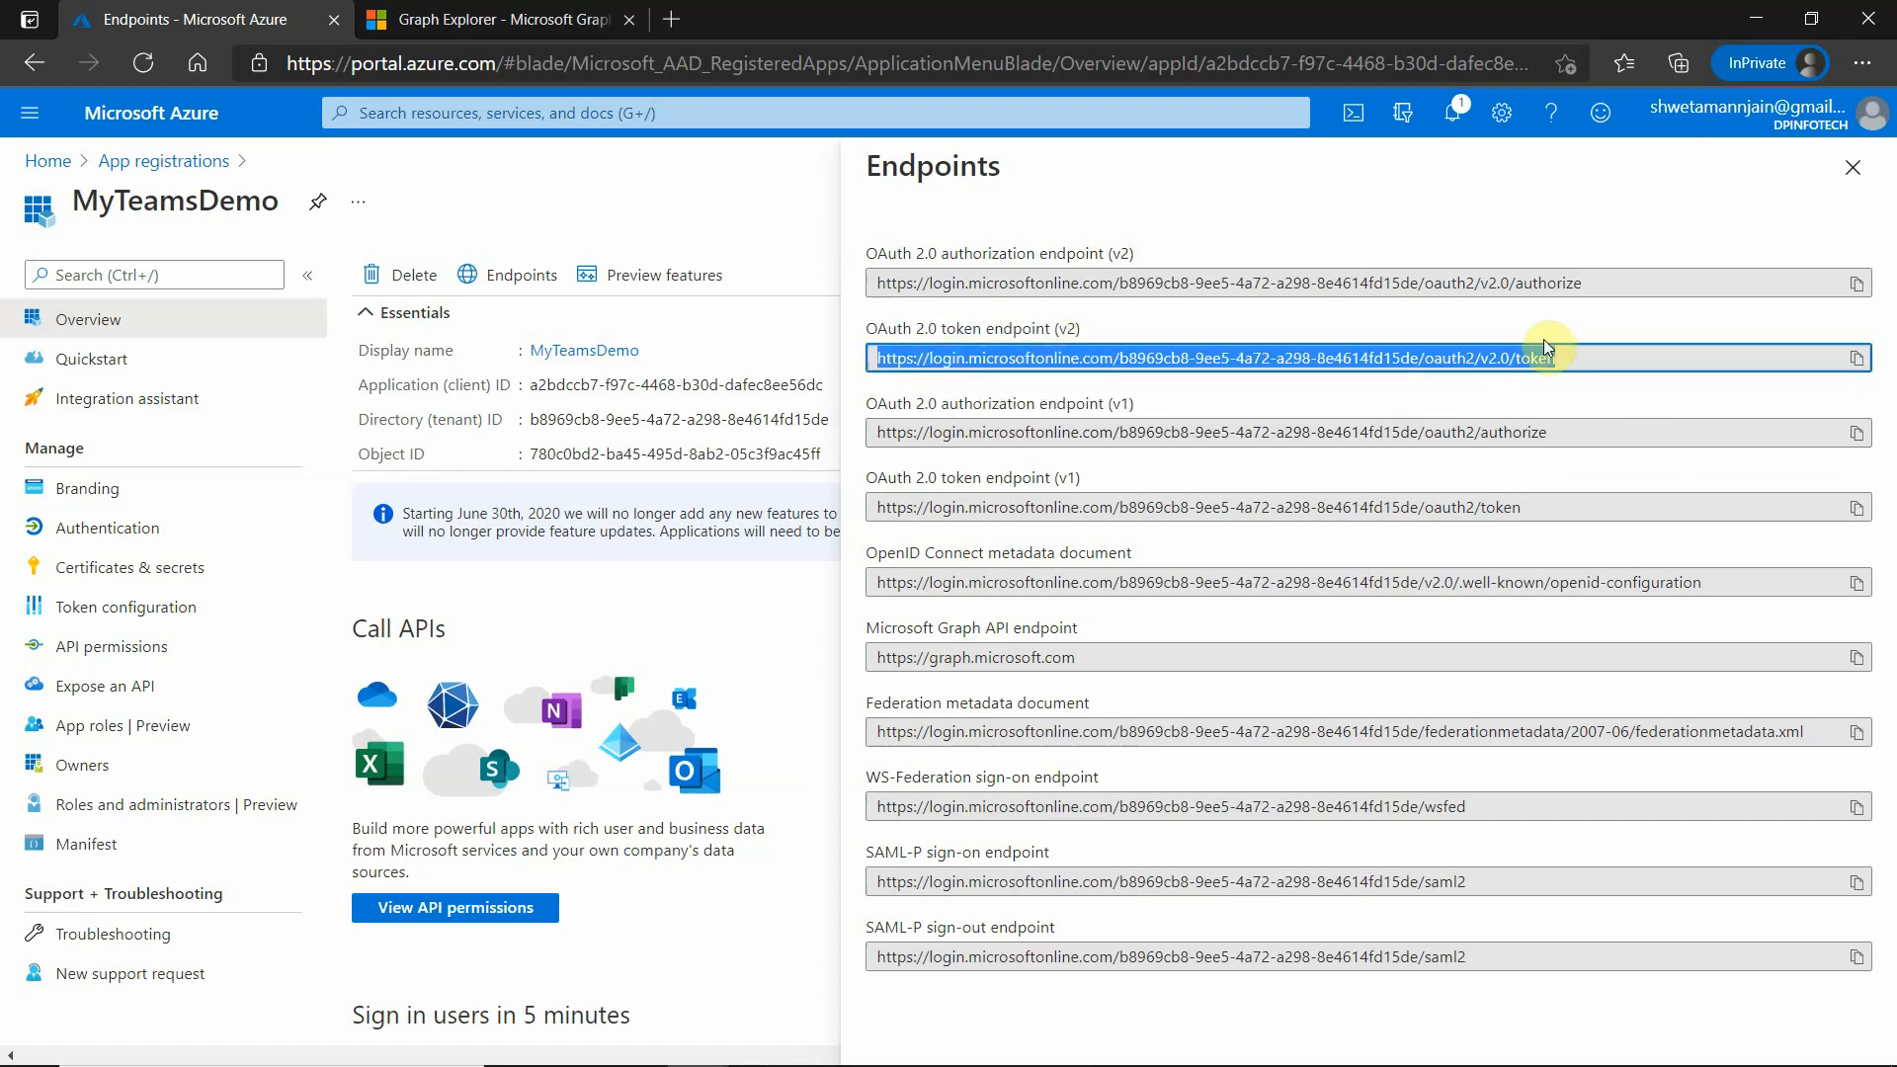
left_click(1857, 358)
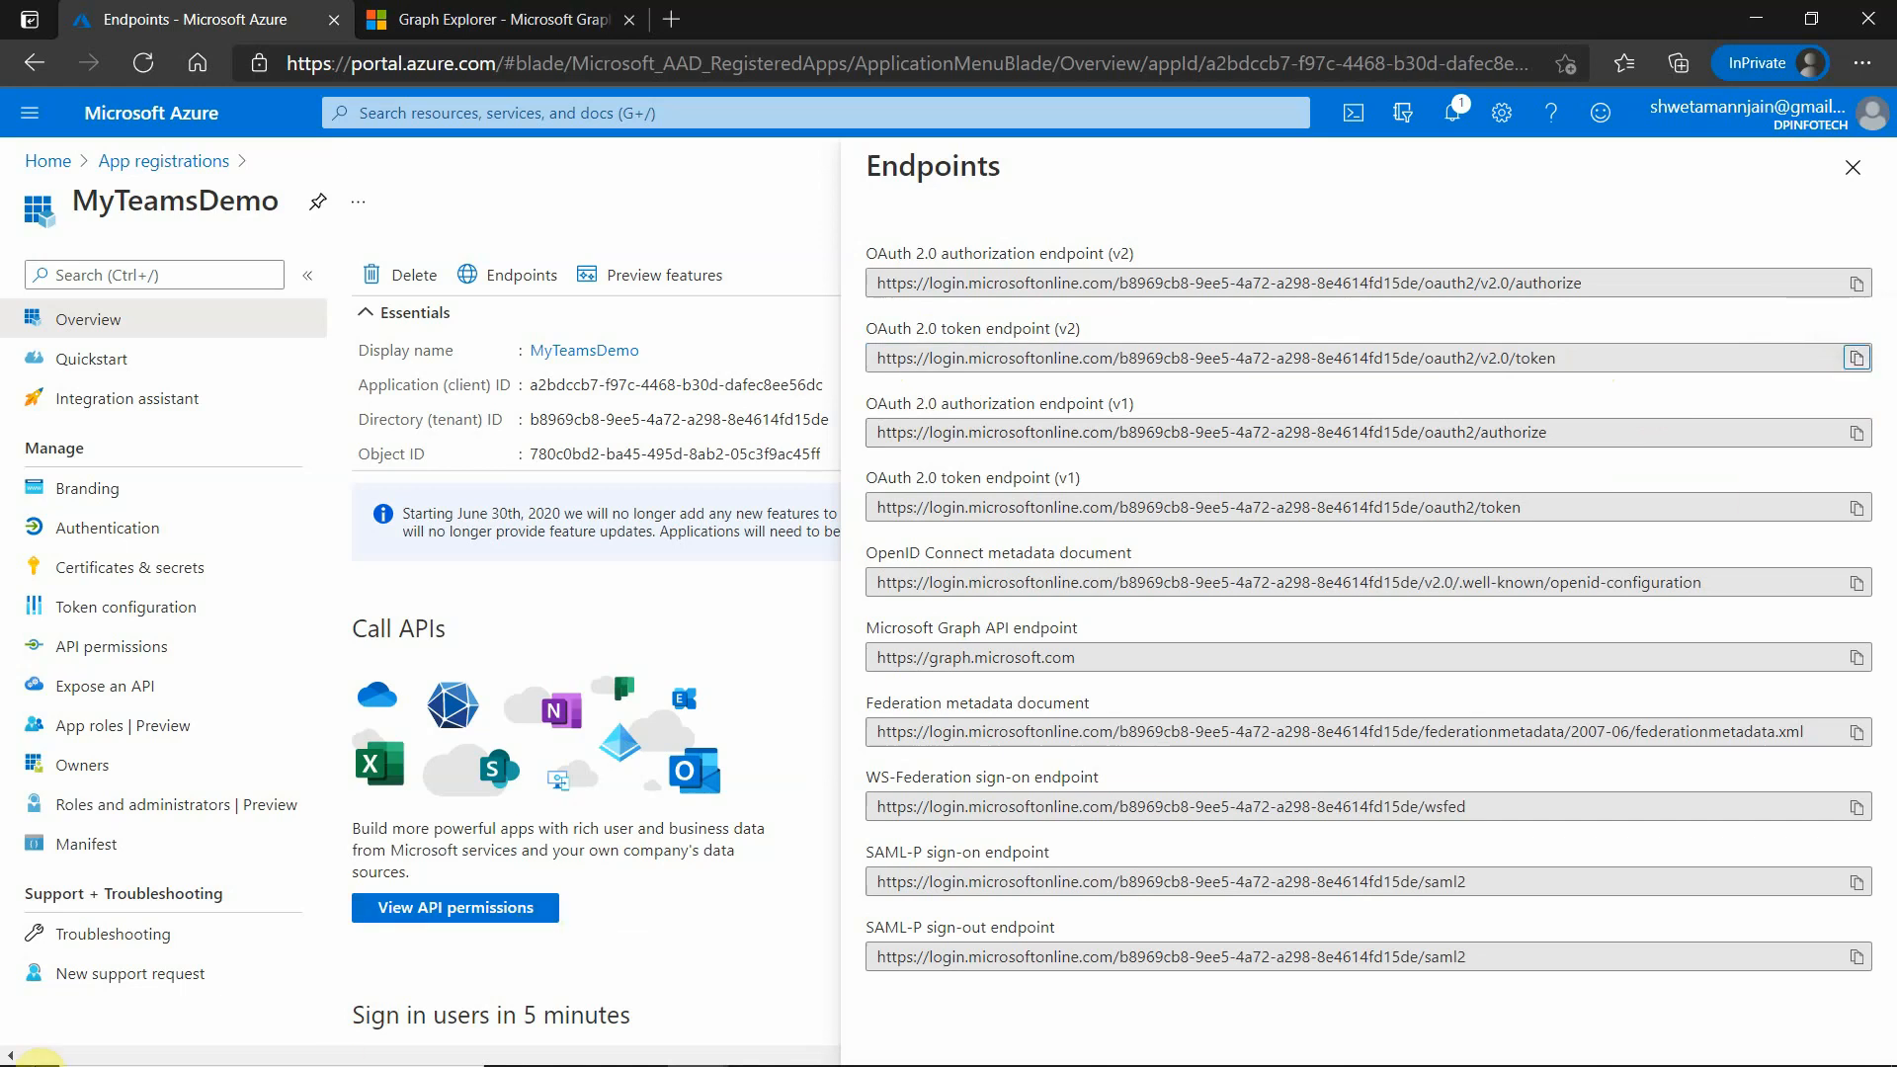
- Switch to Postman, set the untitled request's method to POST and paste the copied token endpoint as the request URL
left_click(759, 1044)
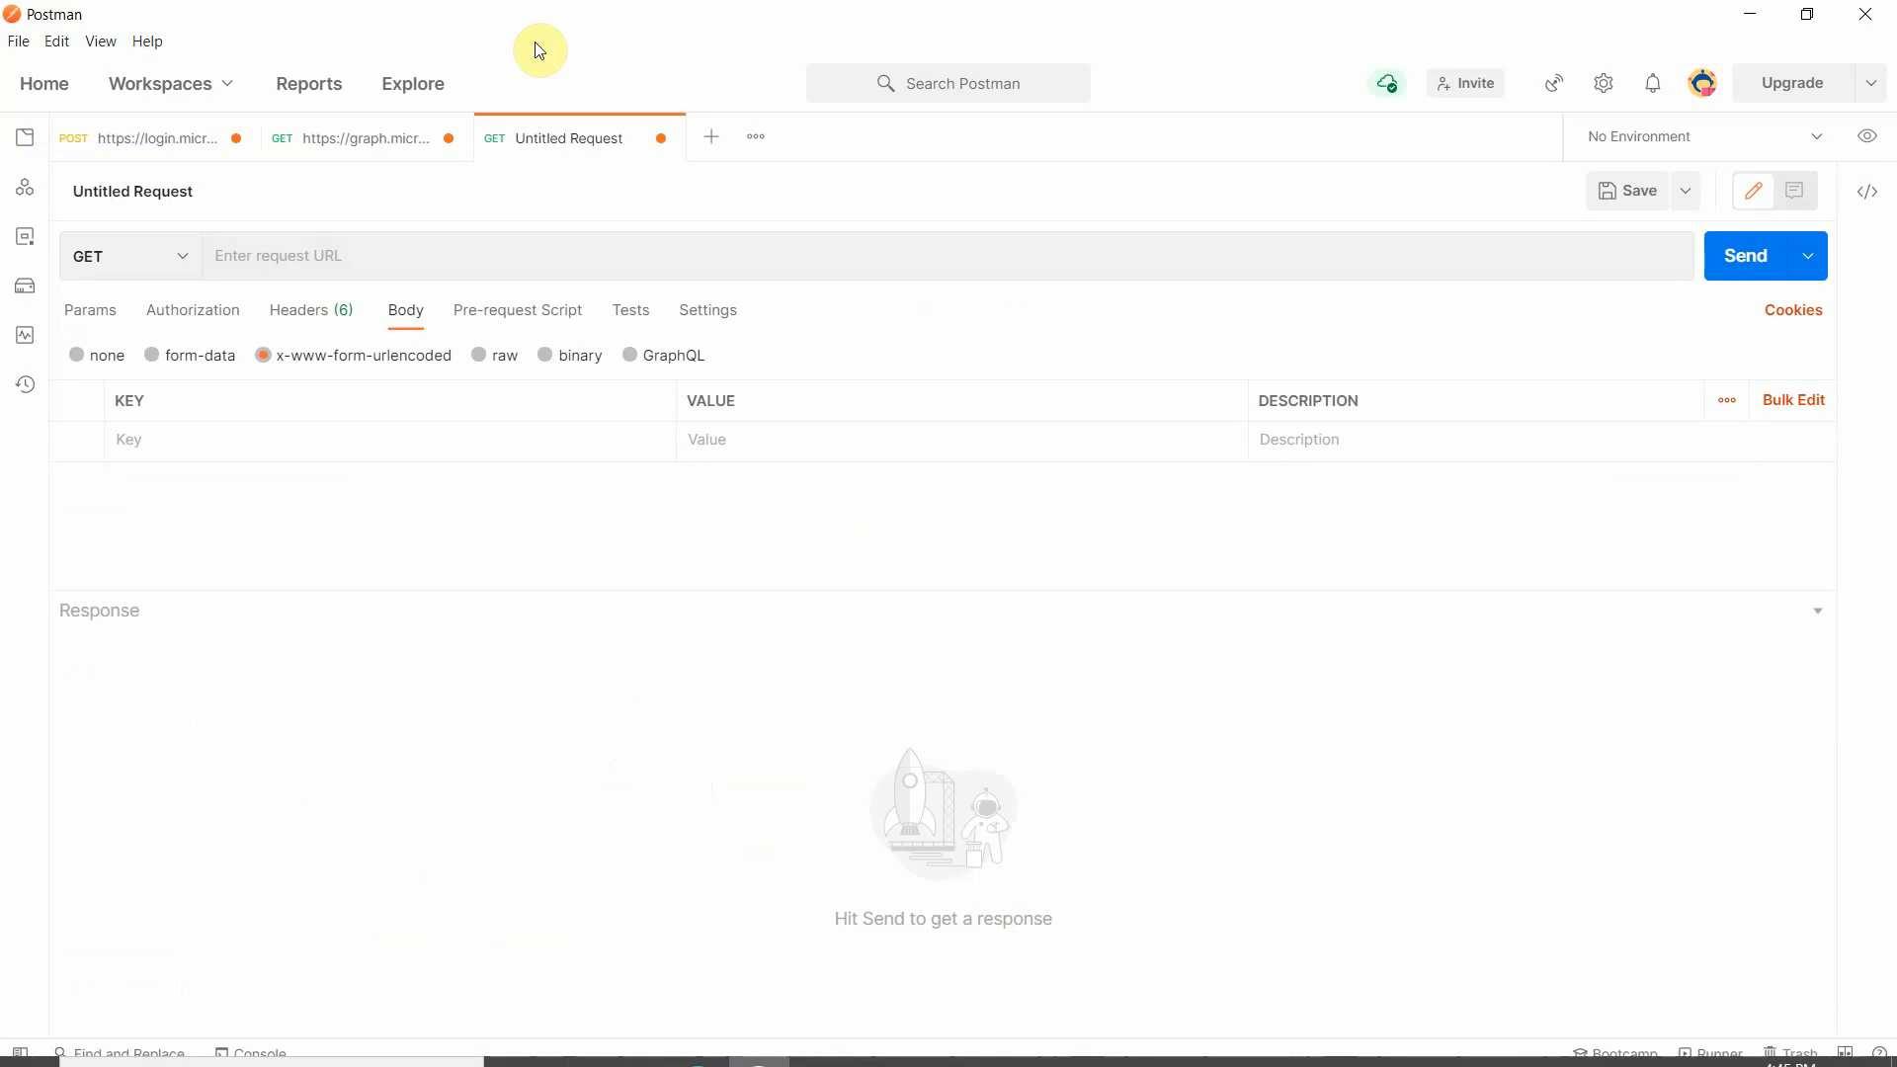
left_click(158, 260)
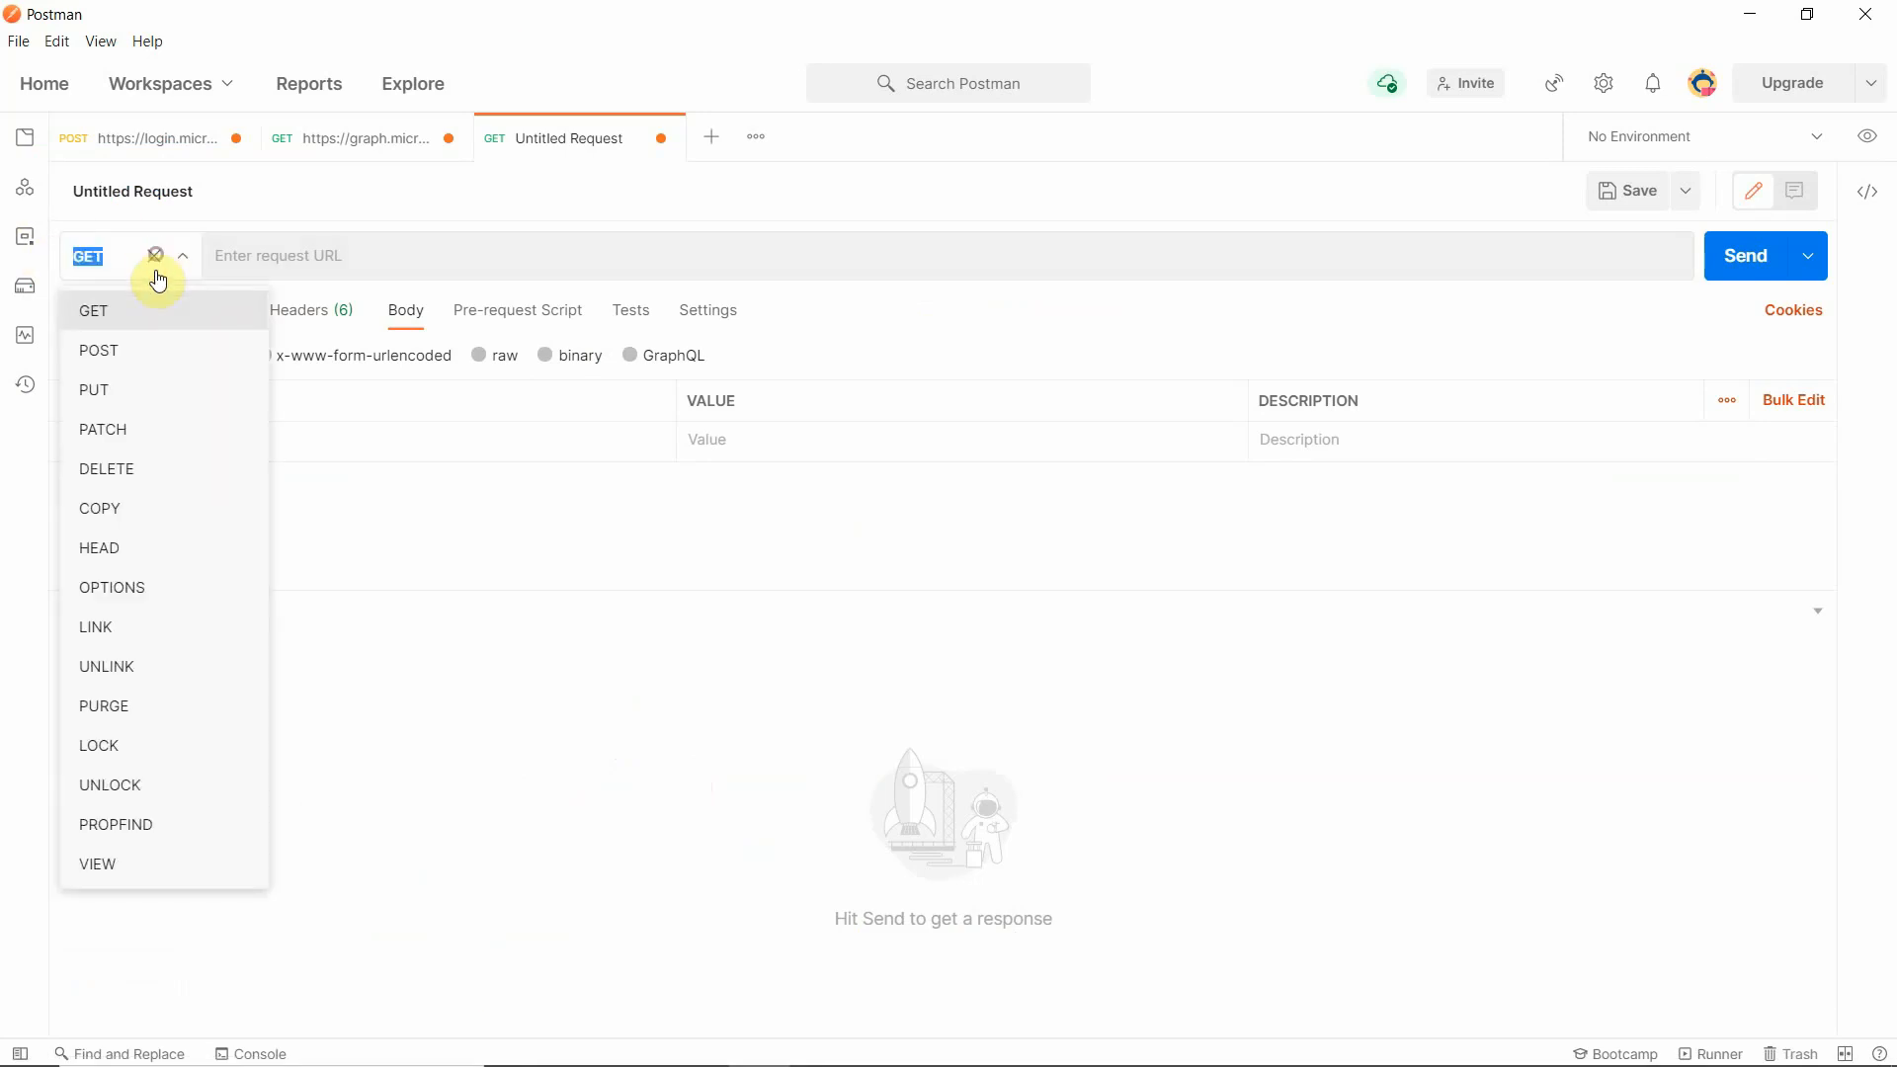
left_click(145, 350)
left_click(360, 251)
key("ctrl+v")
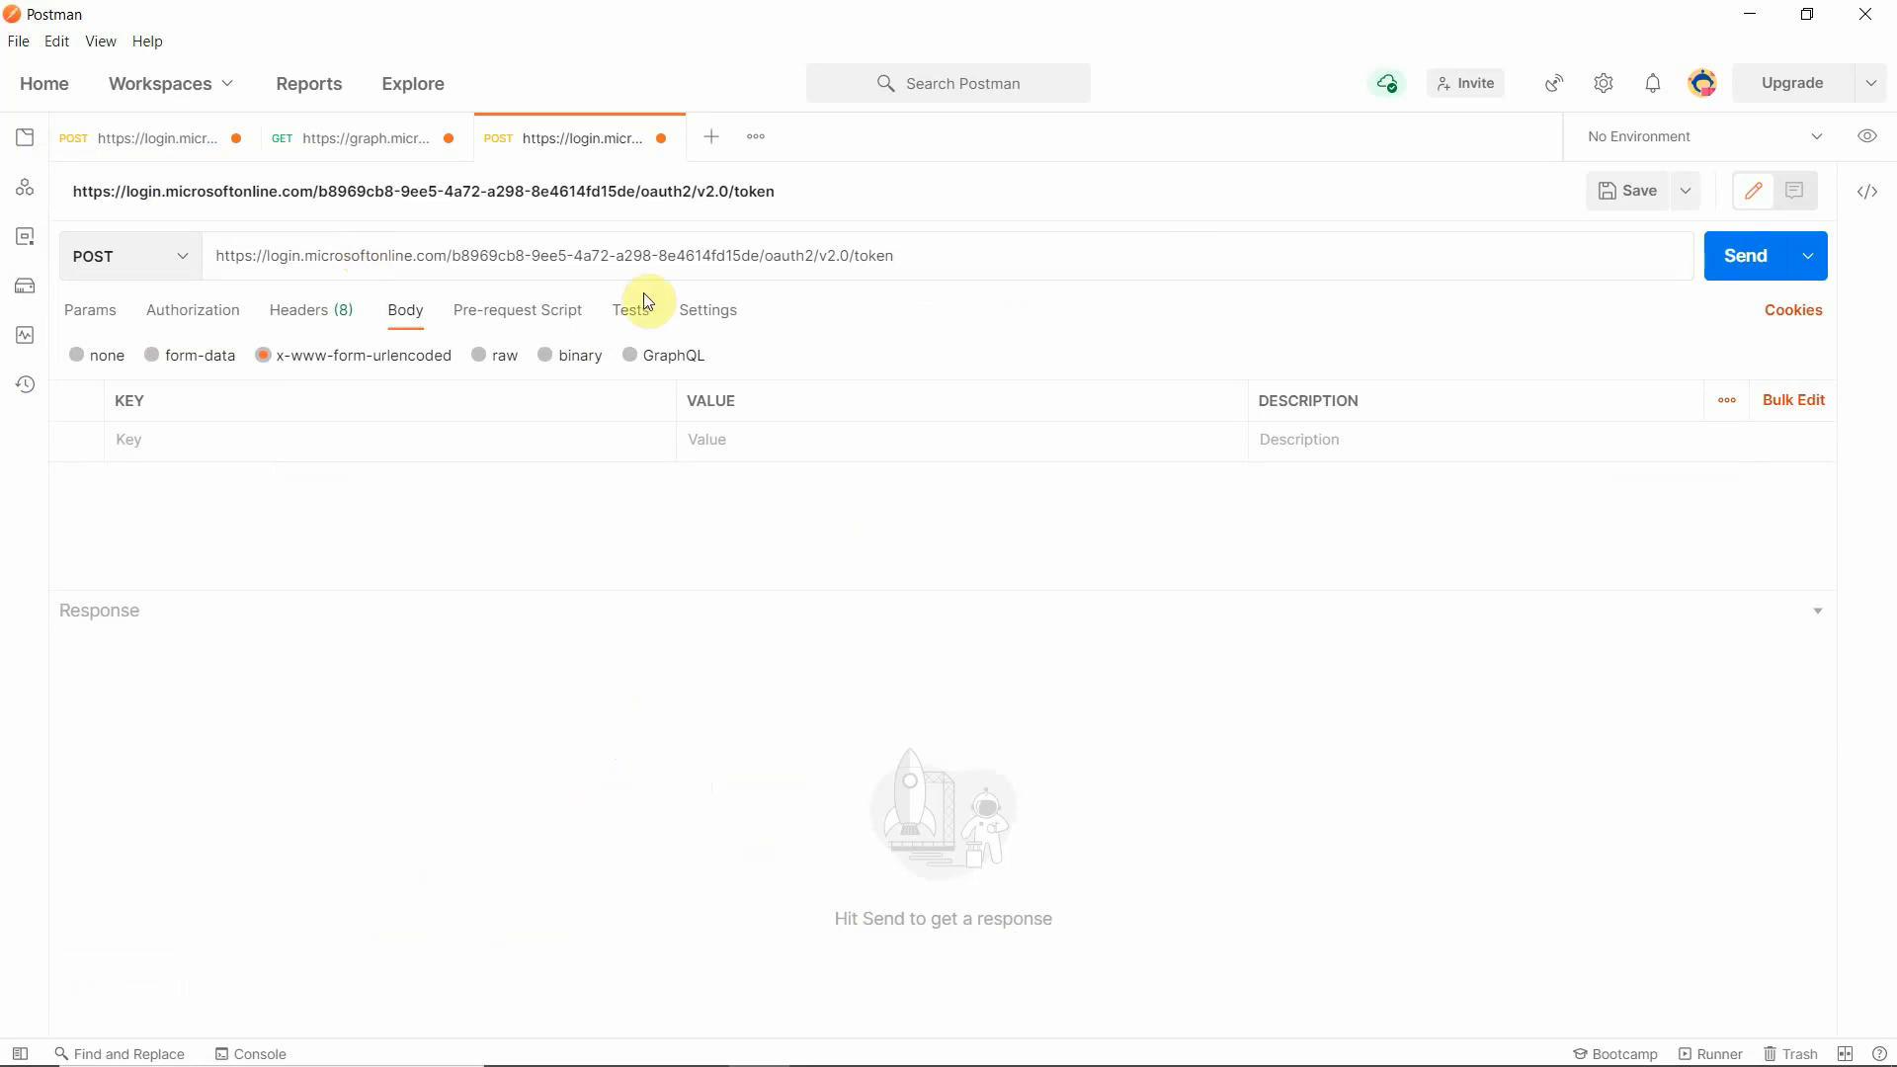
- Add the keys client_id, client_secret, grant_type and resdirect_uri to the x-www-form-urlencoded body, leaving their values empty
left_click(436, 443)
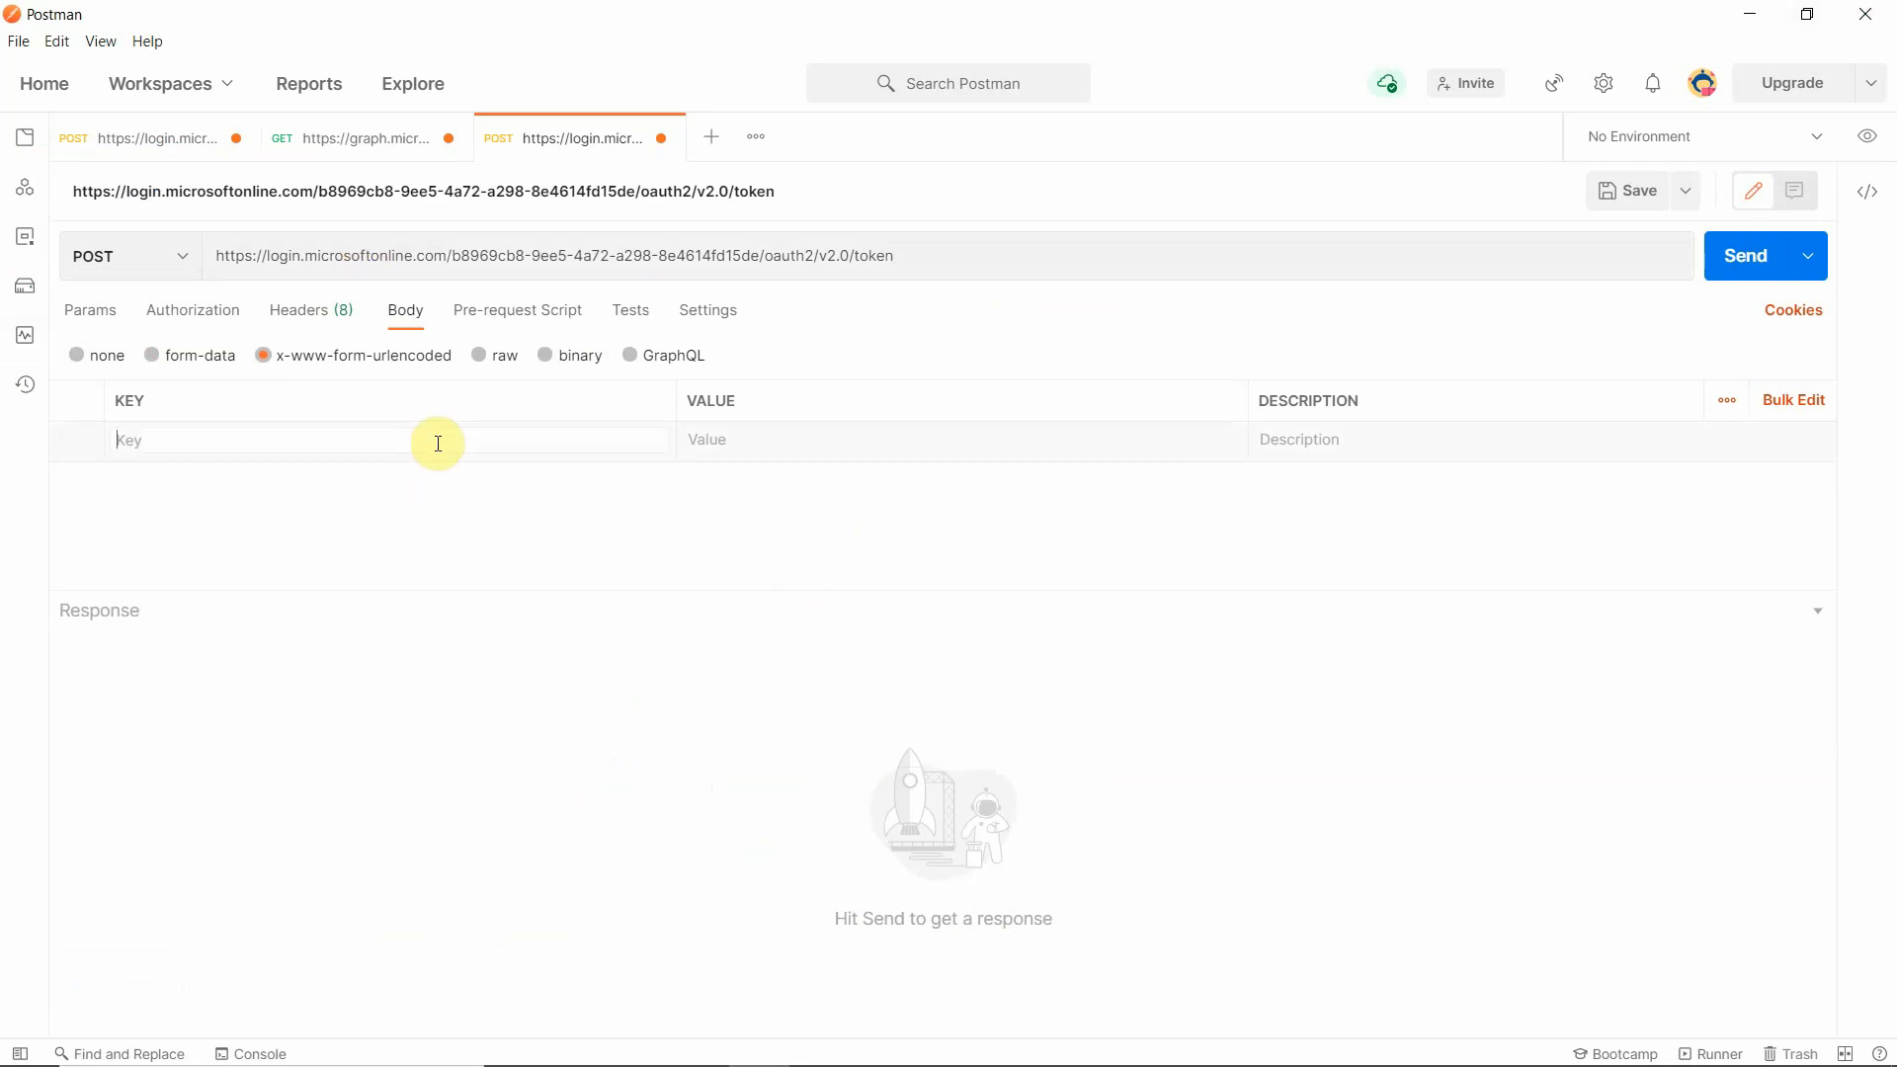
type("client_id")
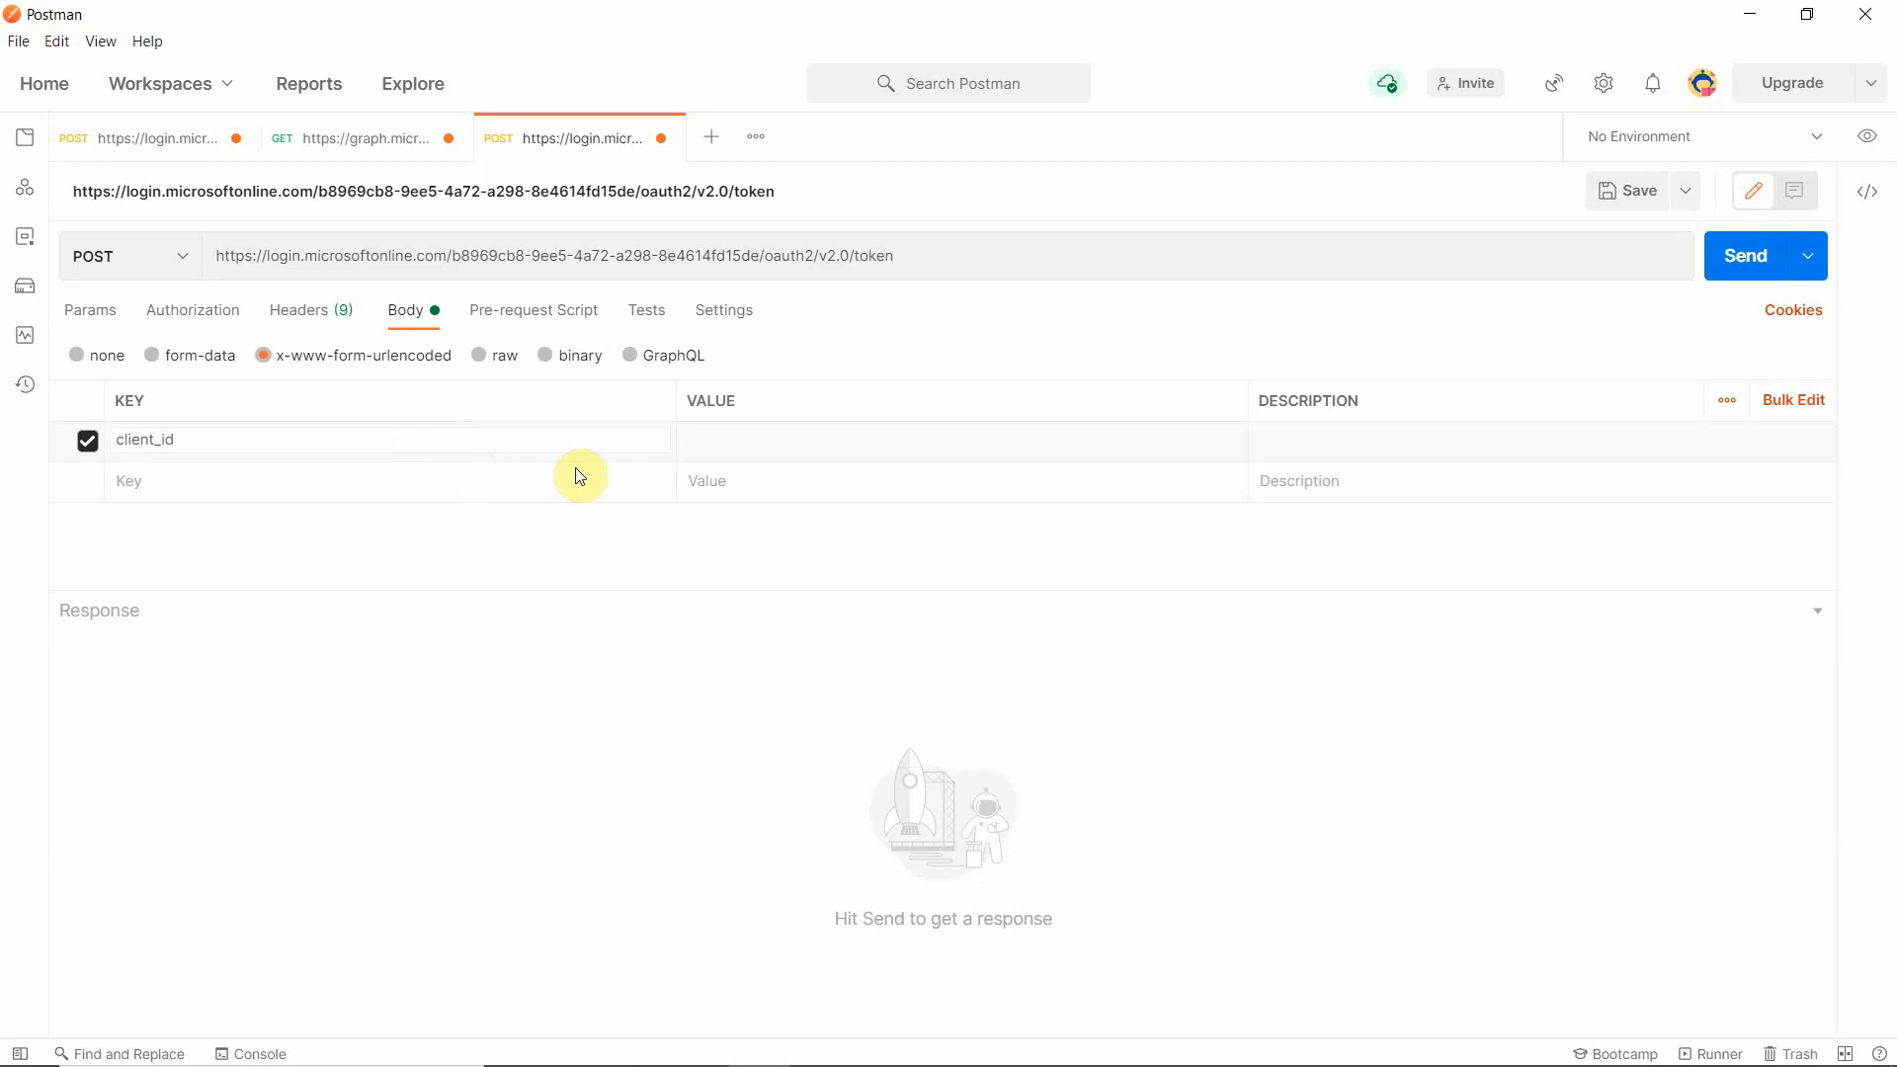
left_click(888, 455)
left_click(188, 488)
type("client_secret")
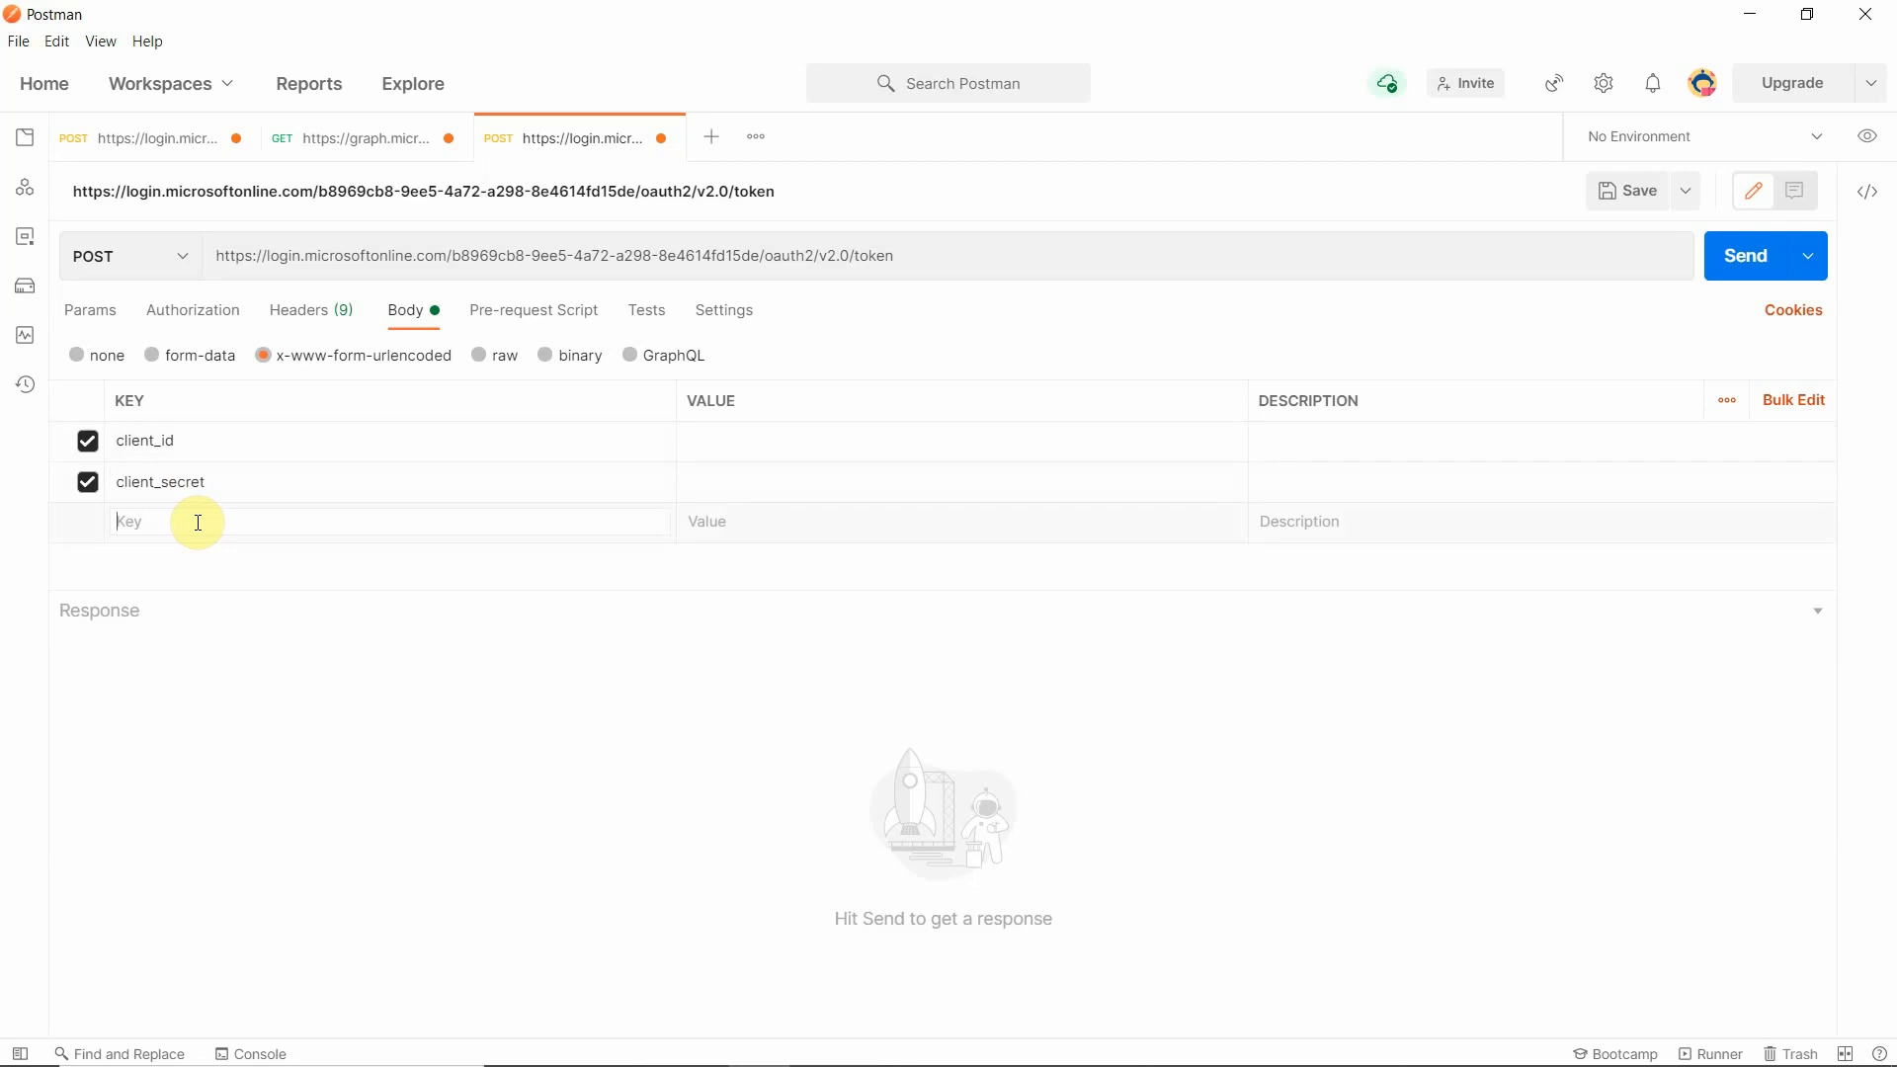
type("grant_type")
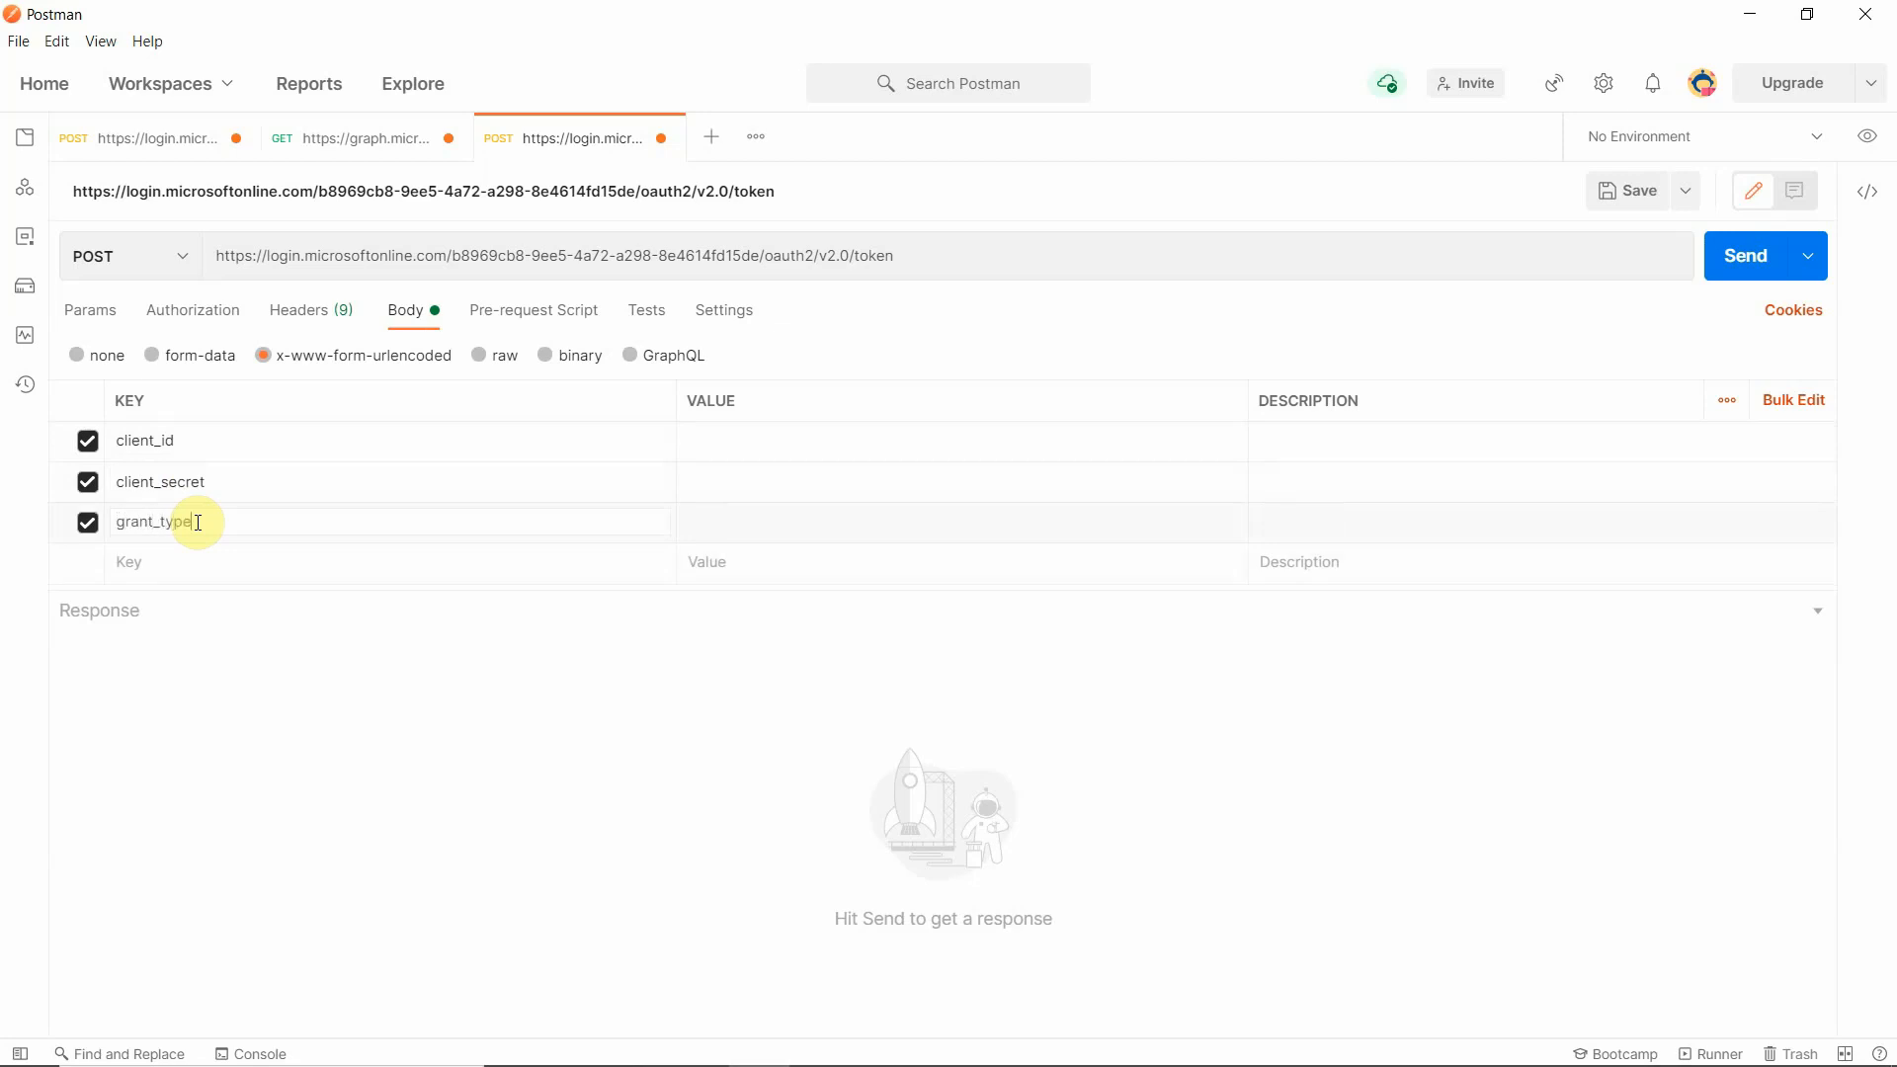
left_click(243, 567)
type("resdirect_uri")
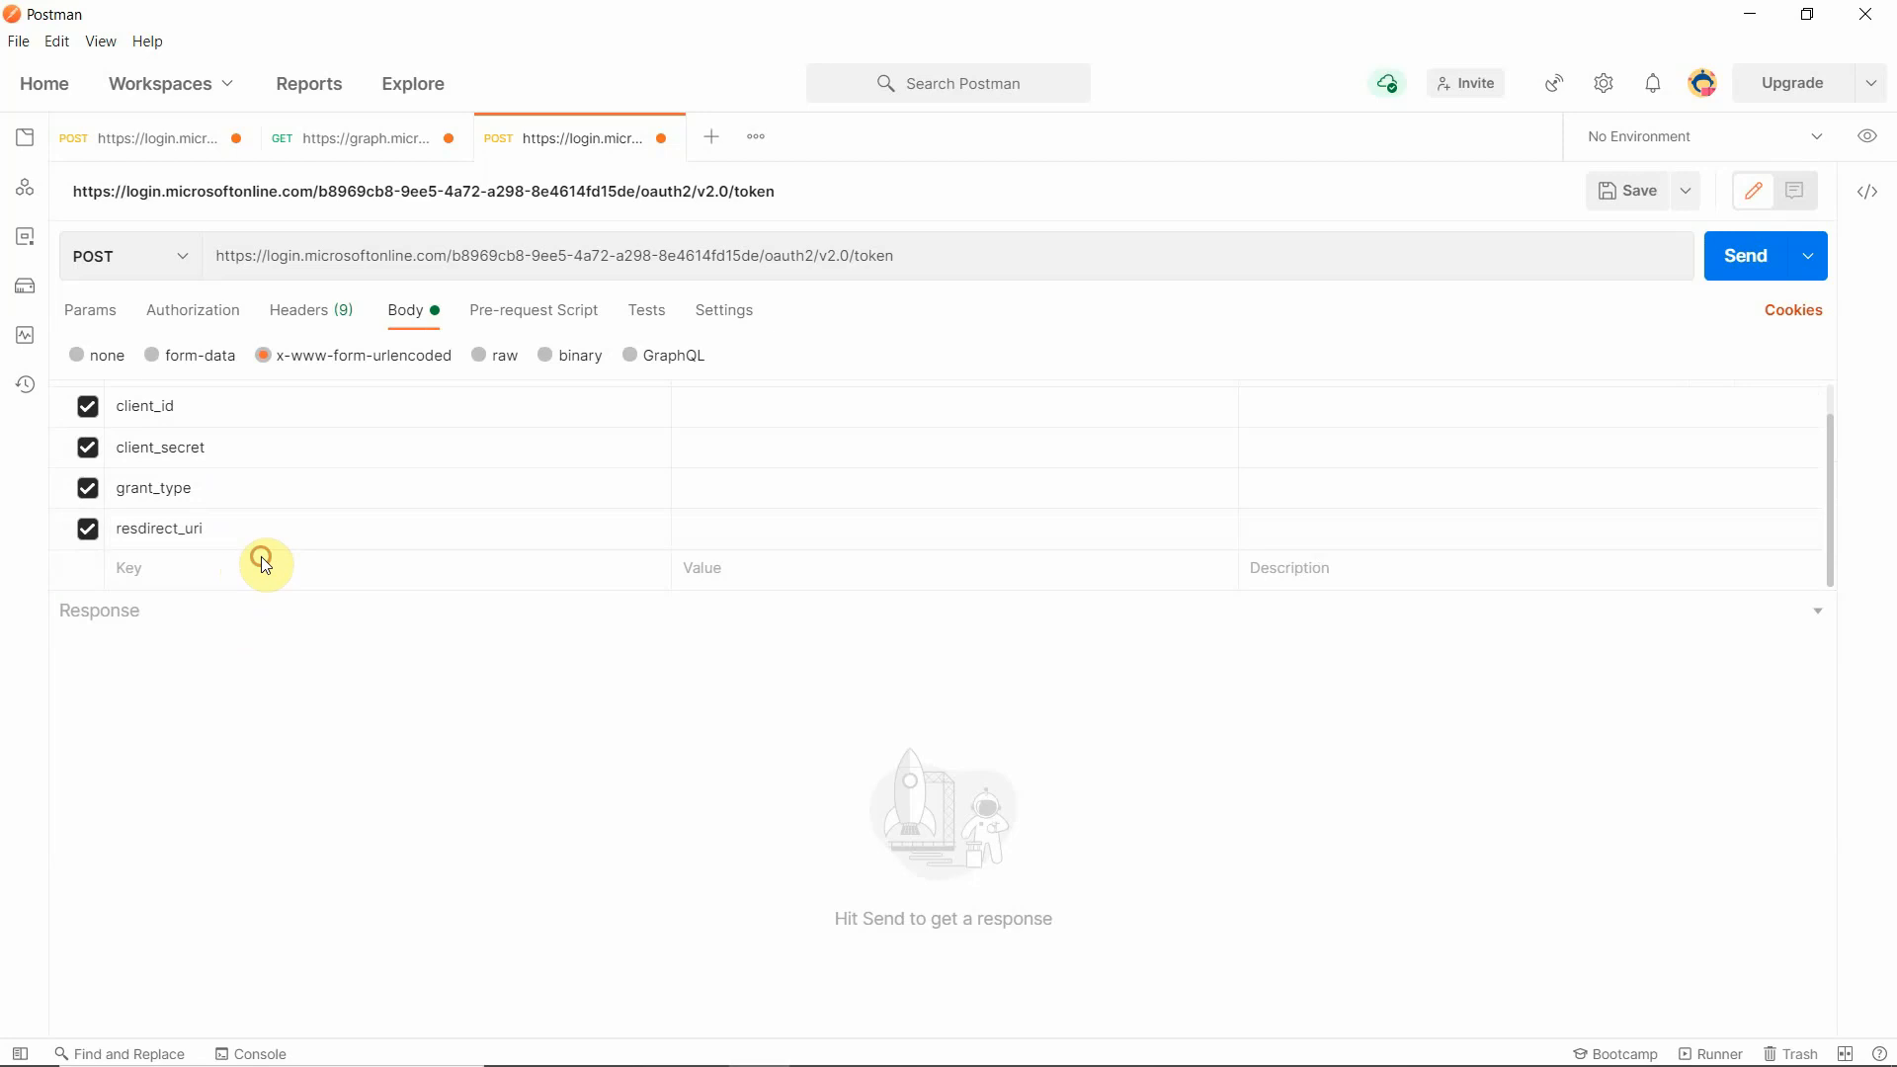
left_click(260, 571)
type("scope")
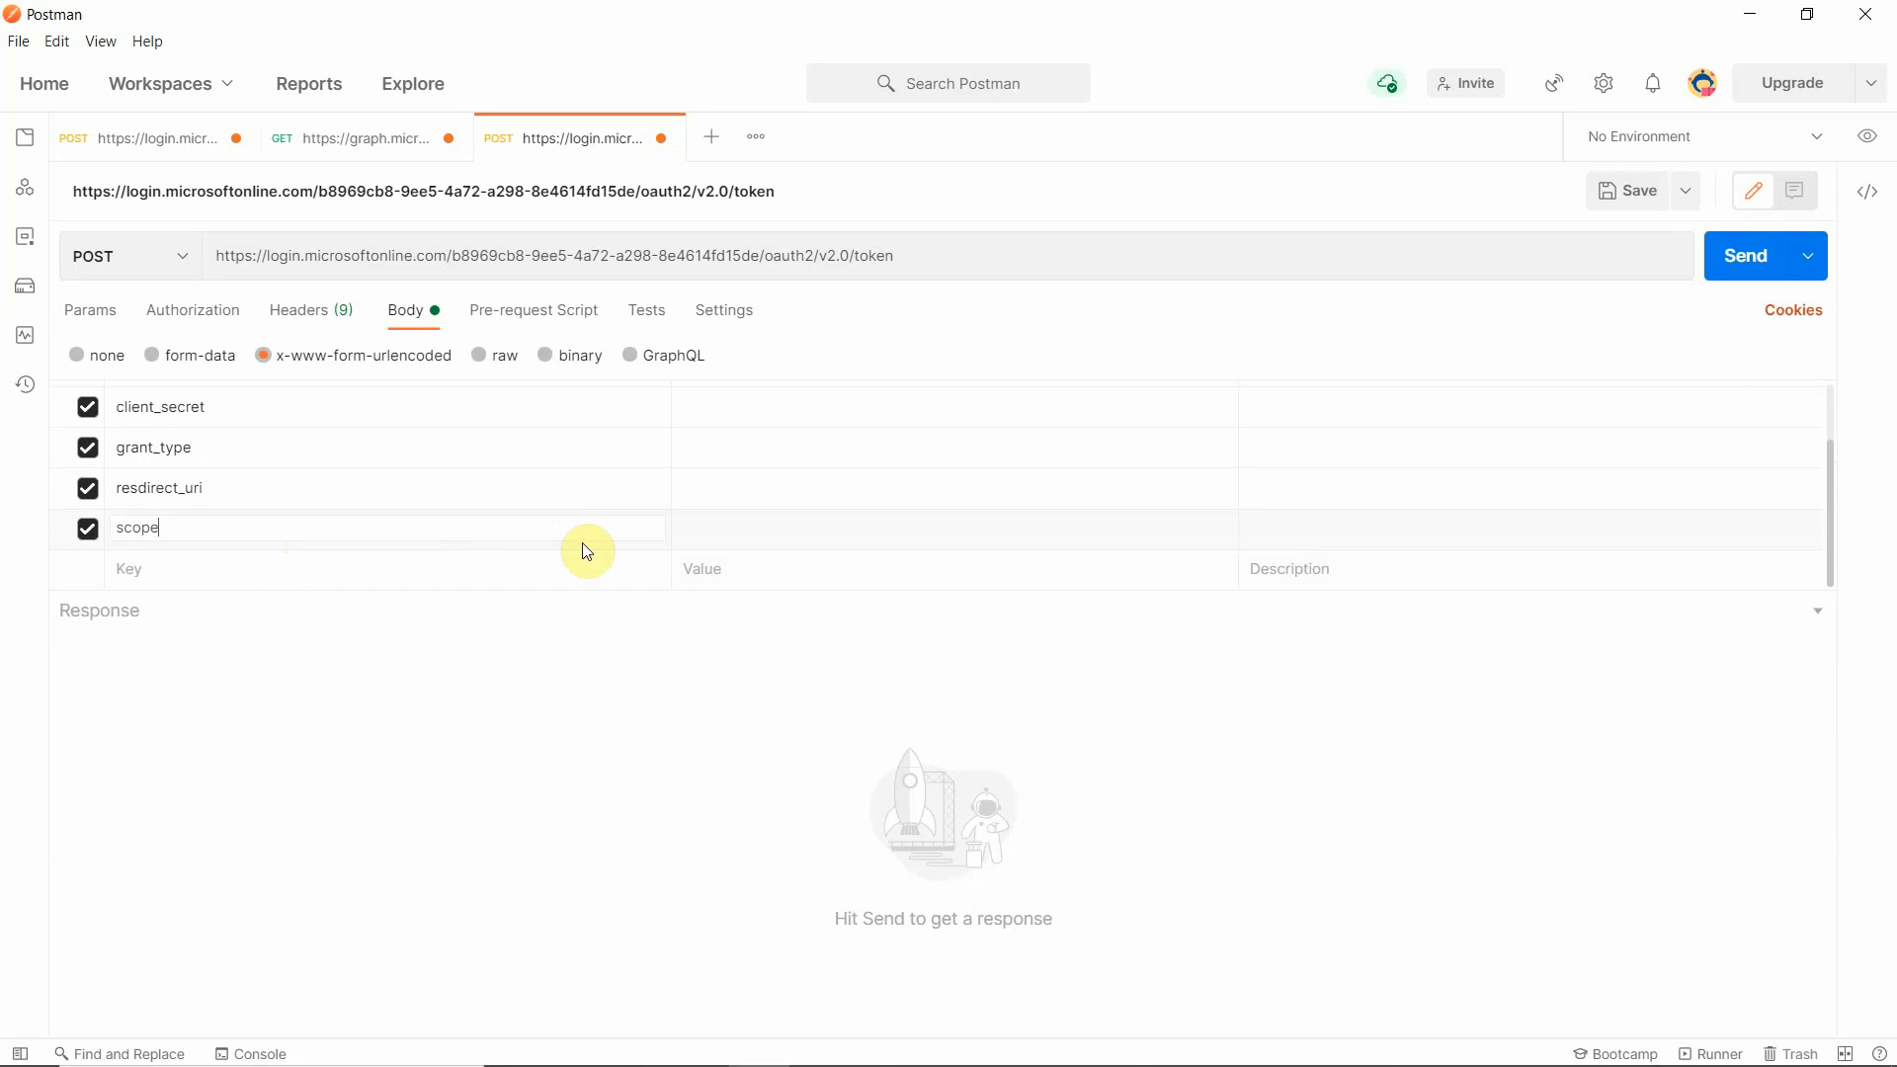
left_click(751, 532)
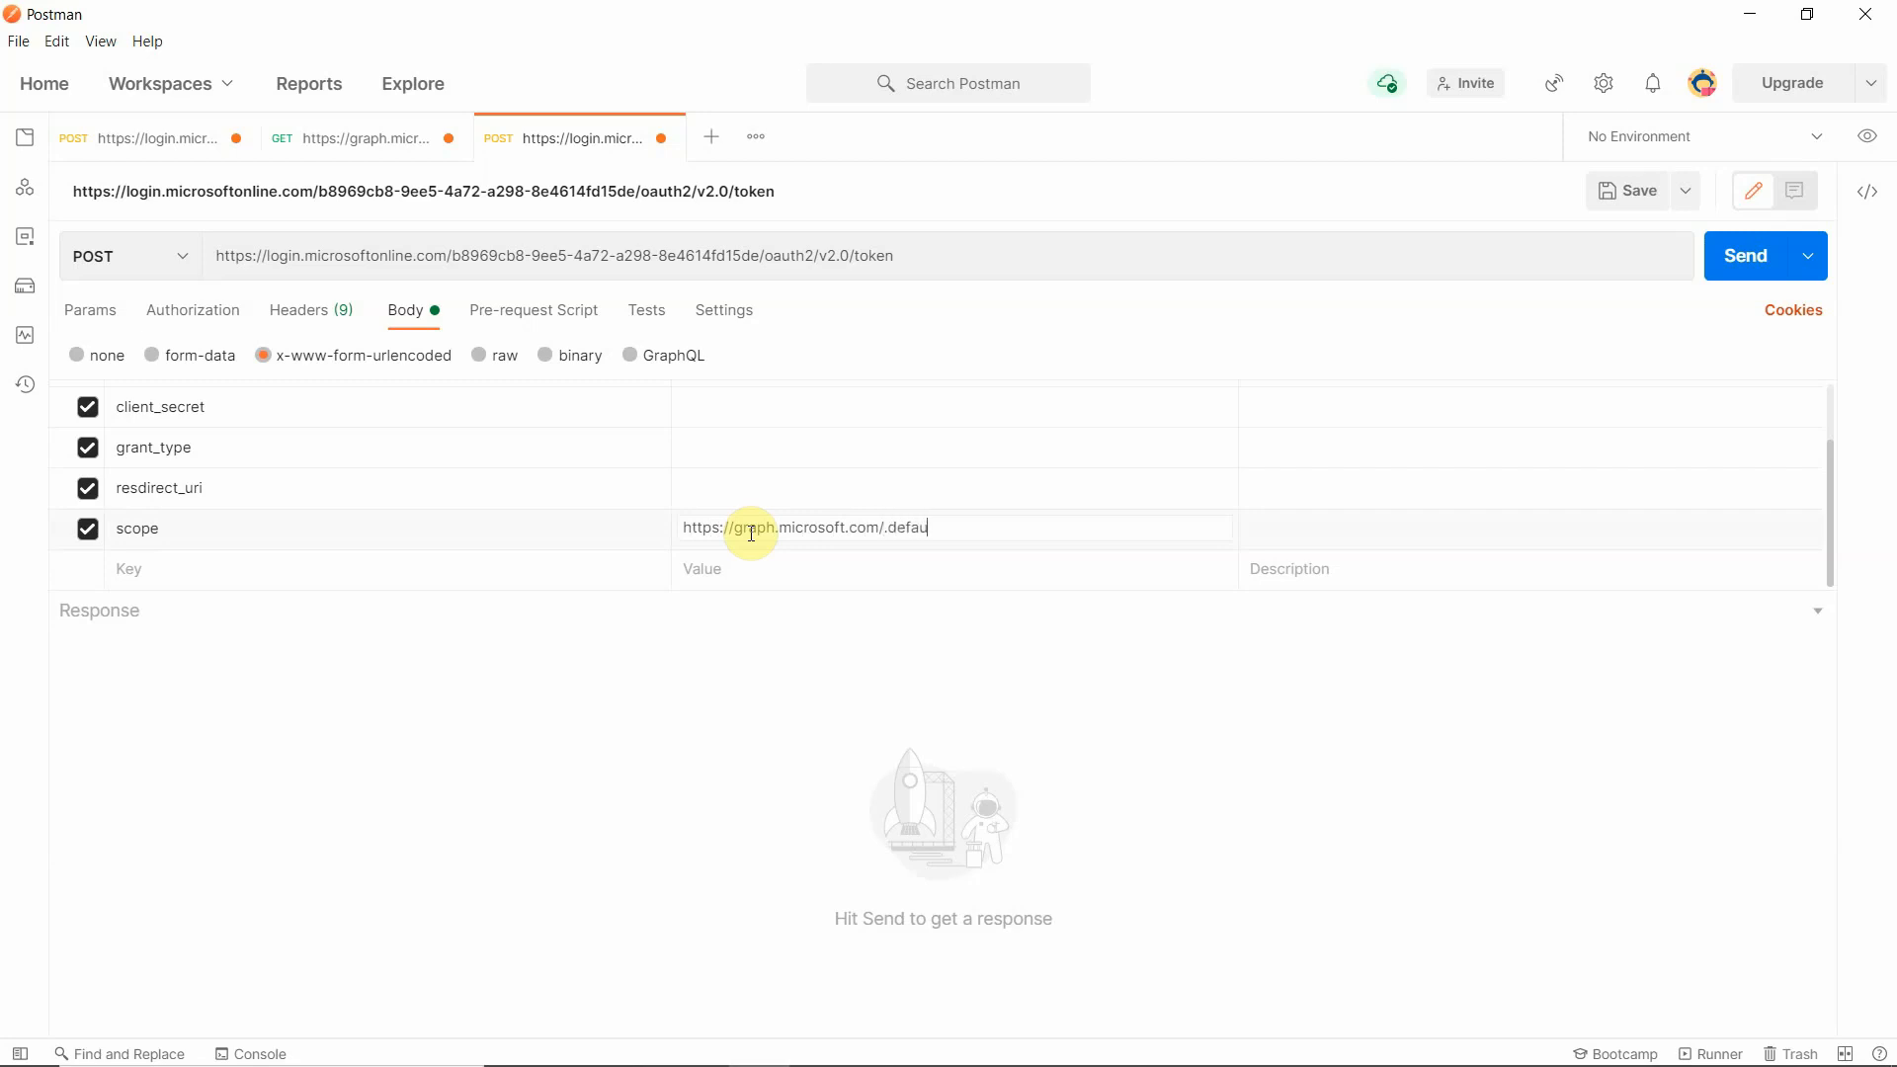
- Switch to the Azure portal, close the endpoints list and copy the Application (client) ID of MyTeamsDemo
scroll(729, 563, "up", 2)
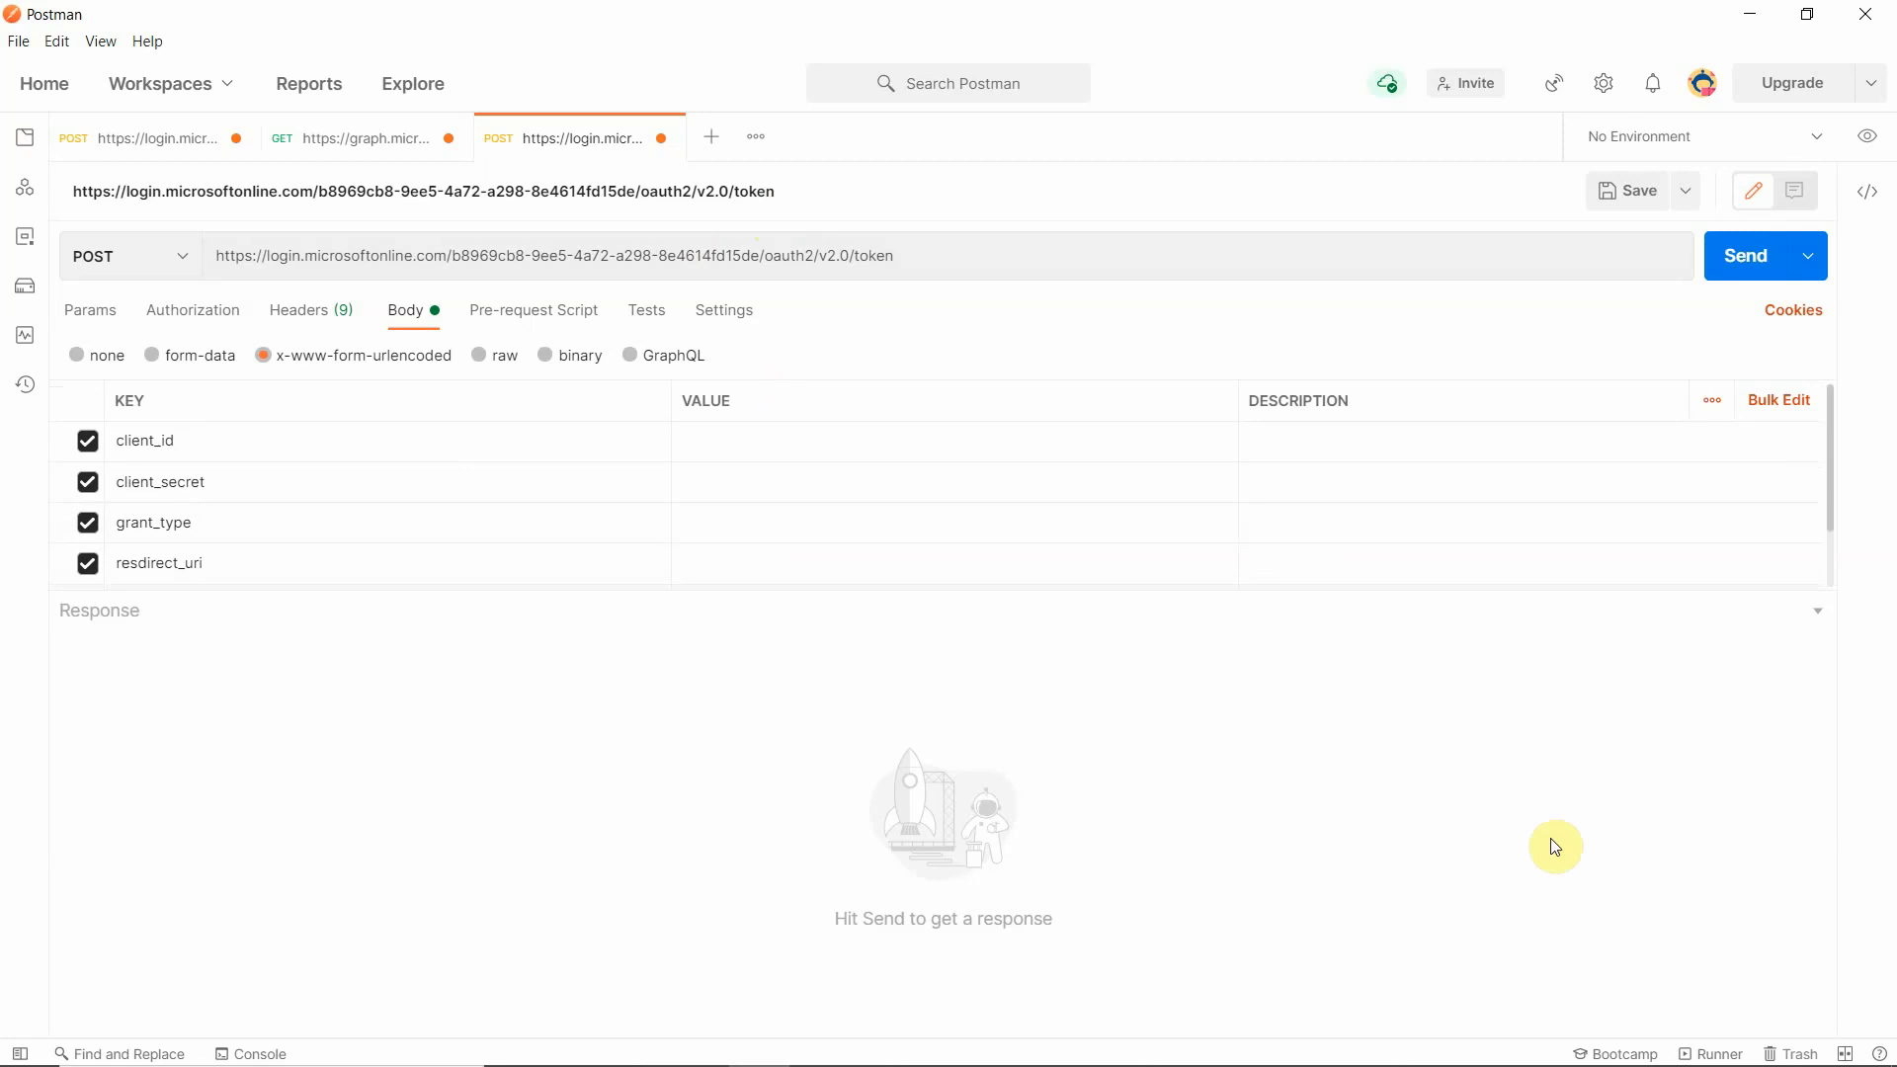
left_click(903, 454)
mouse_move(676, 1058)
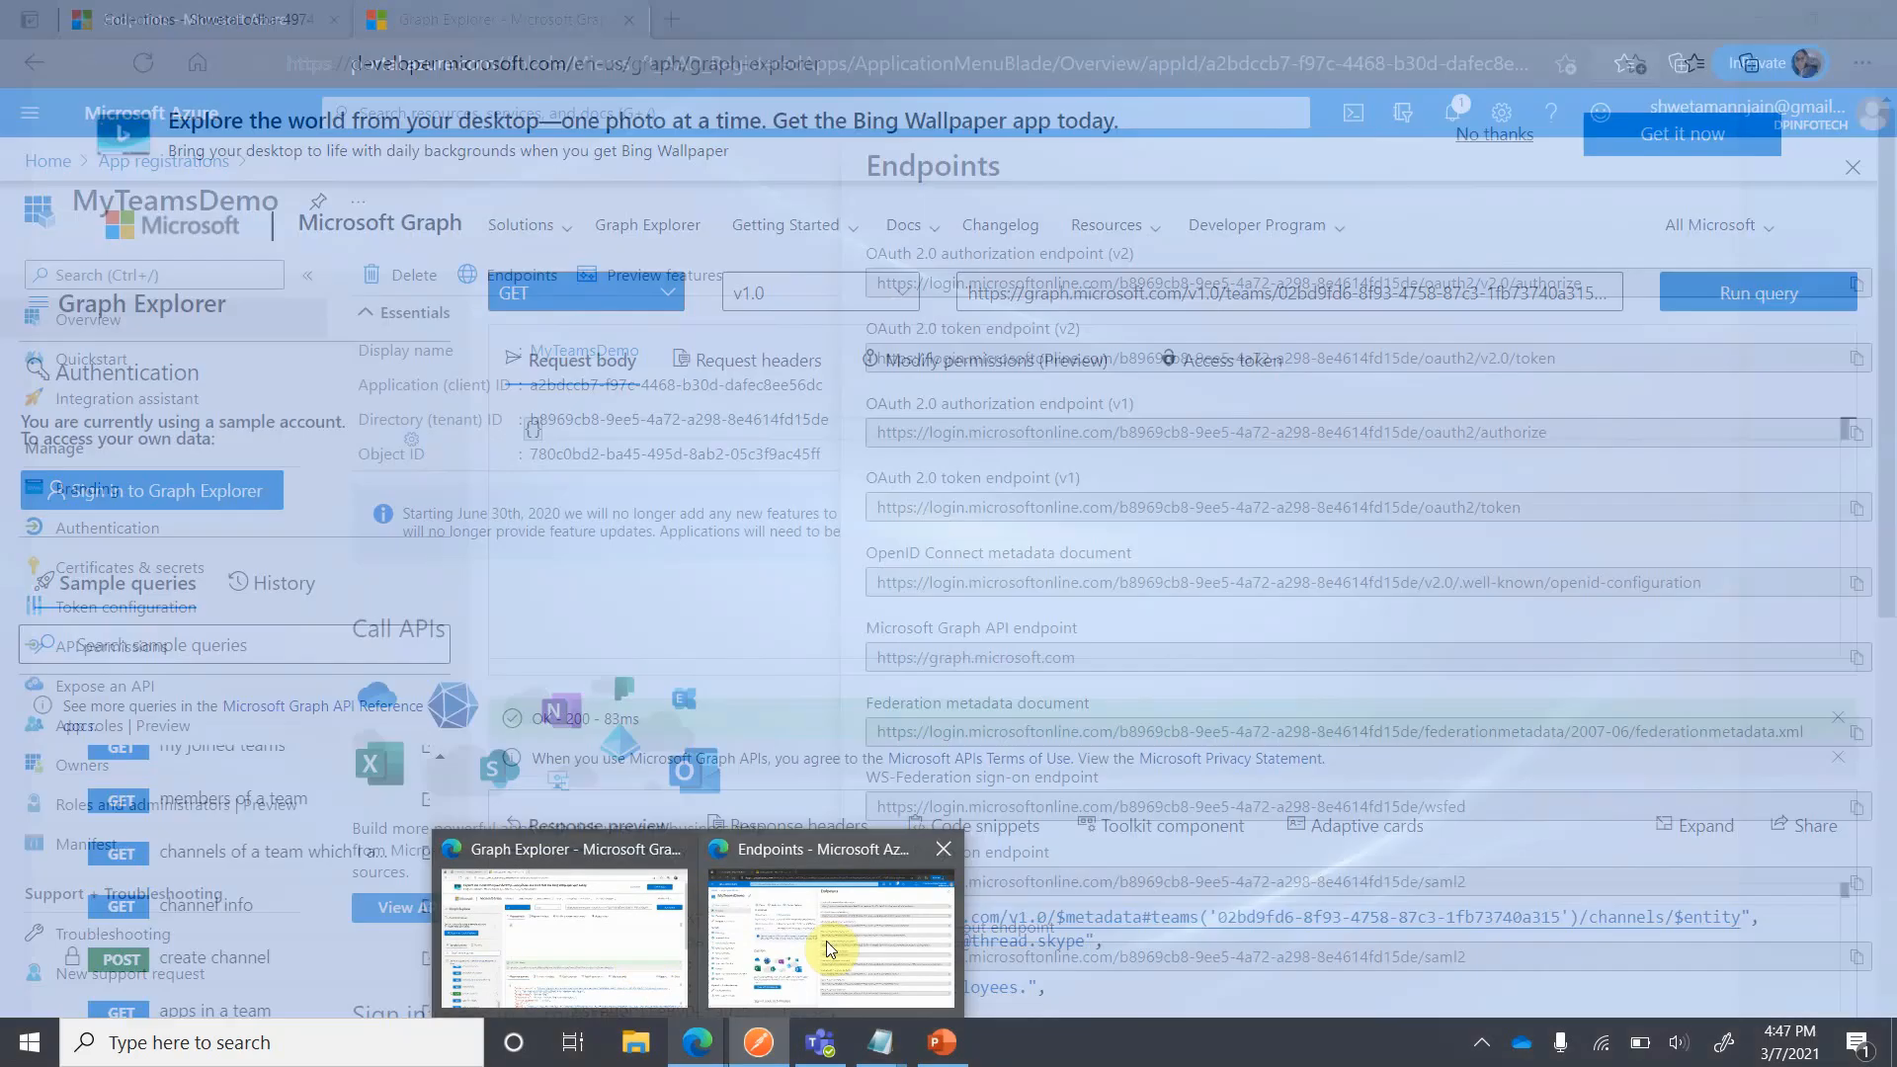
left_click(828, 944)
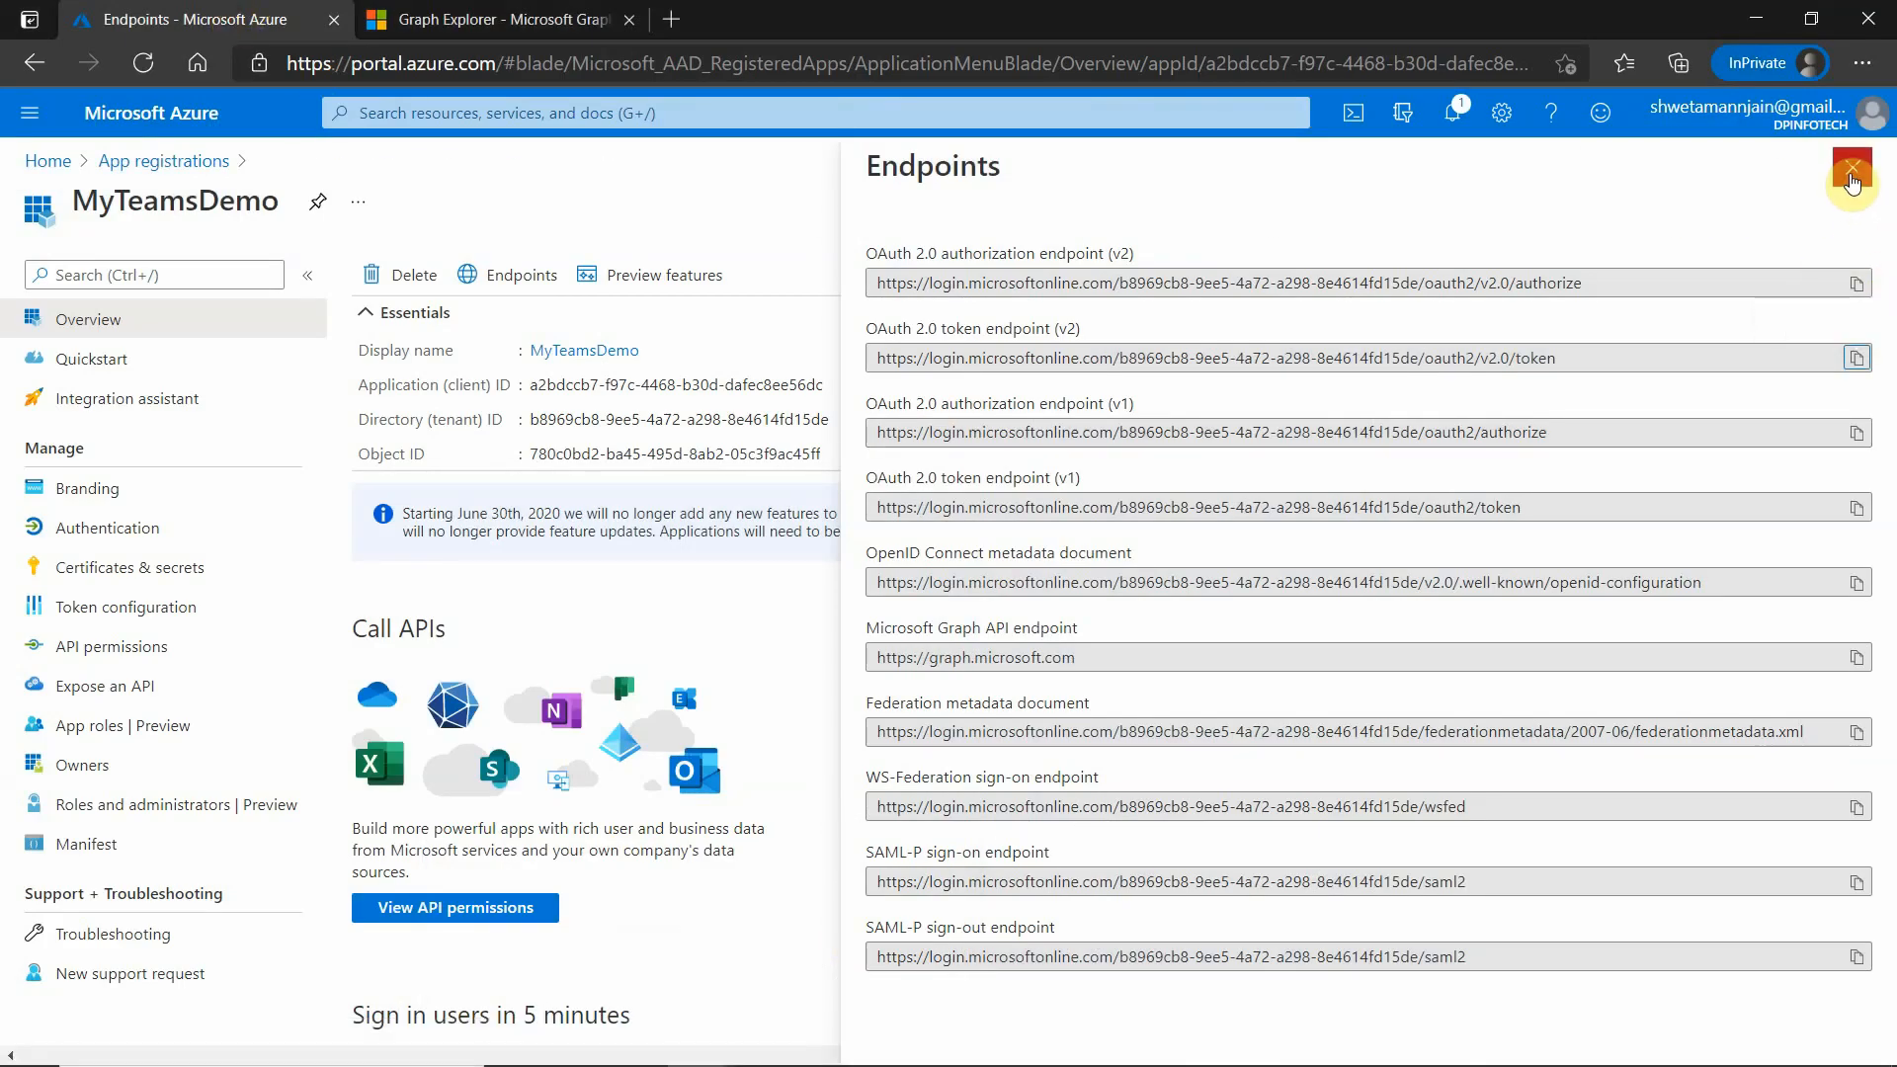
left_click(1853, 167)
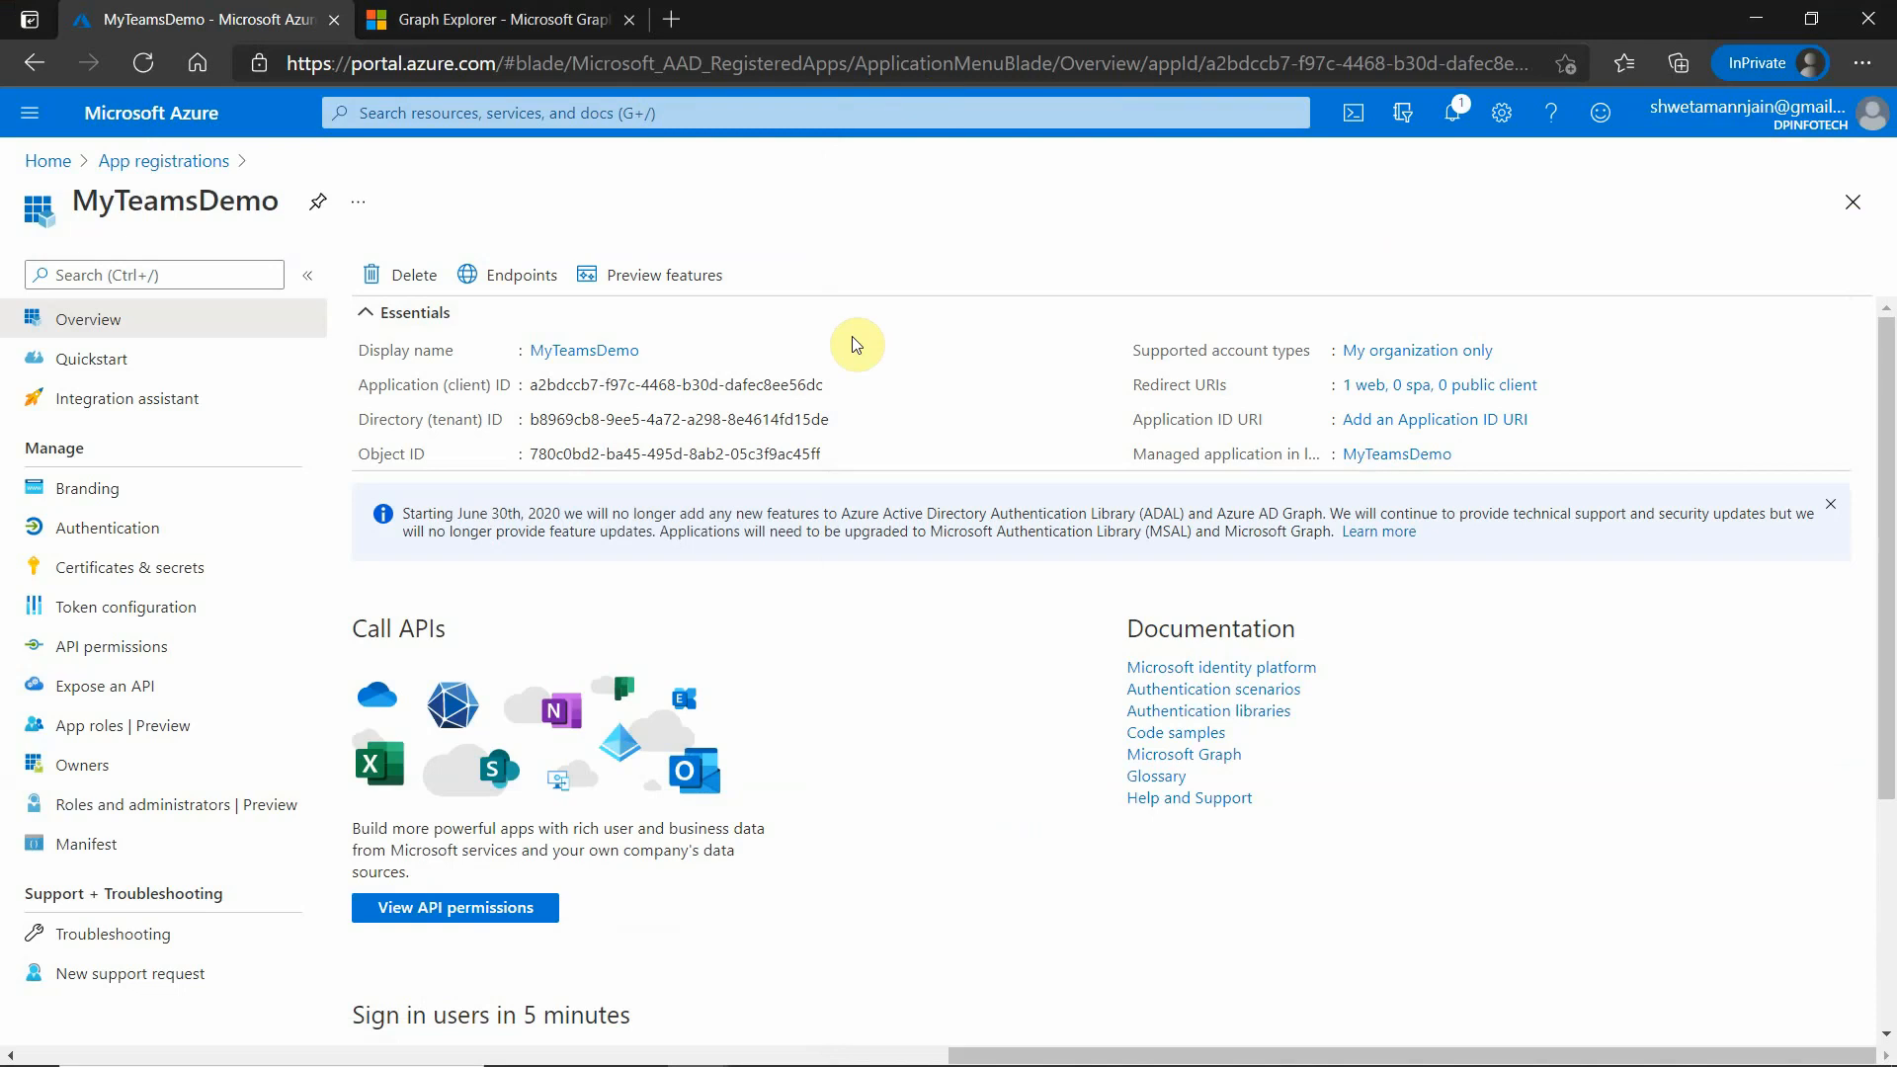
left_click(835, 384)
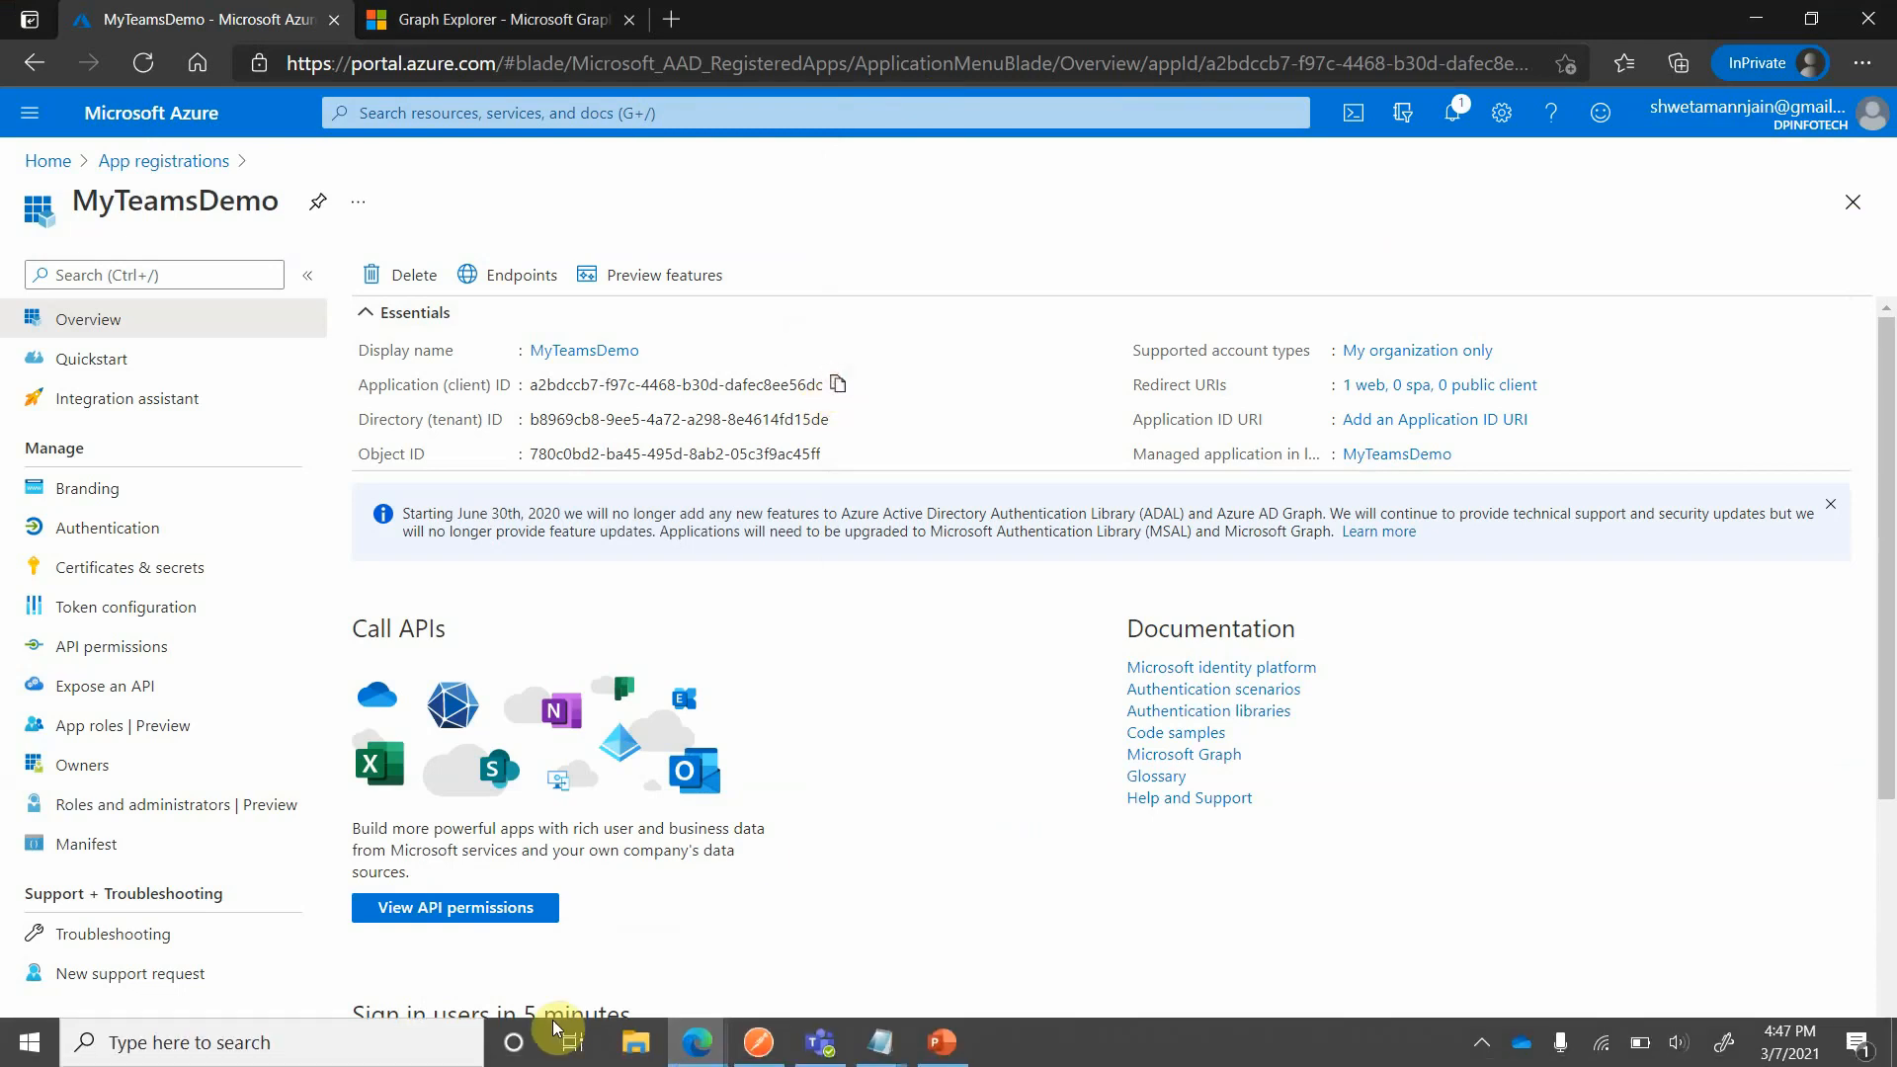
- Return to Postman and paste the copied application ID as the value of client_id
left_click(756, 1043)
left_click(813, 445)
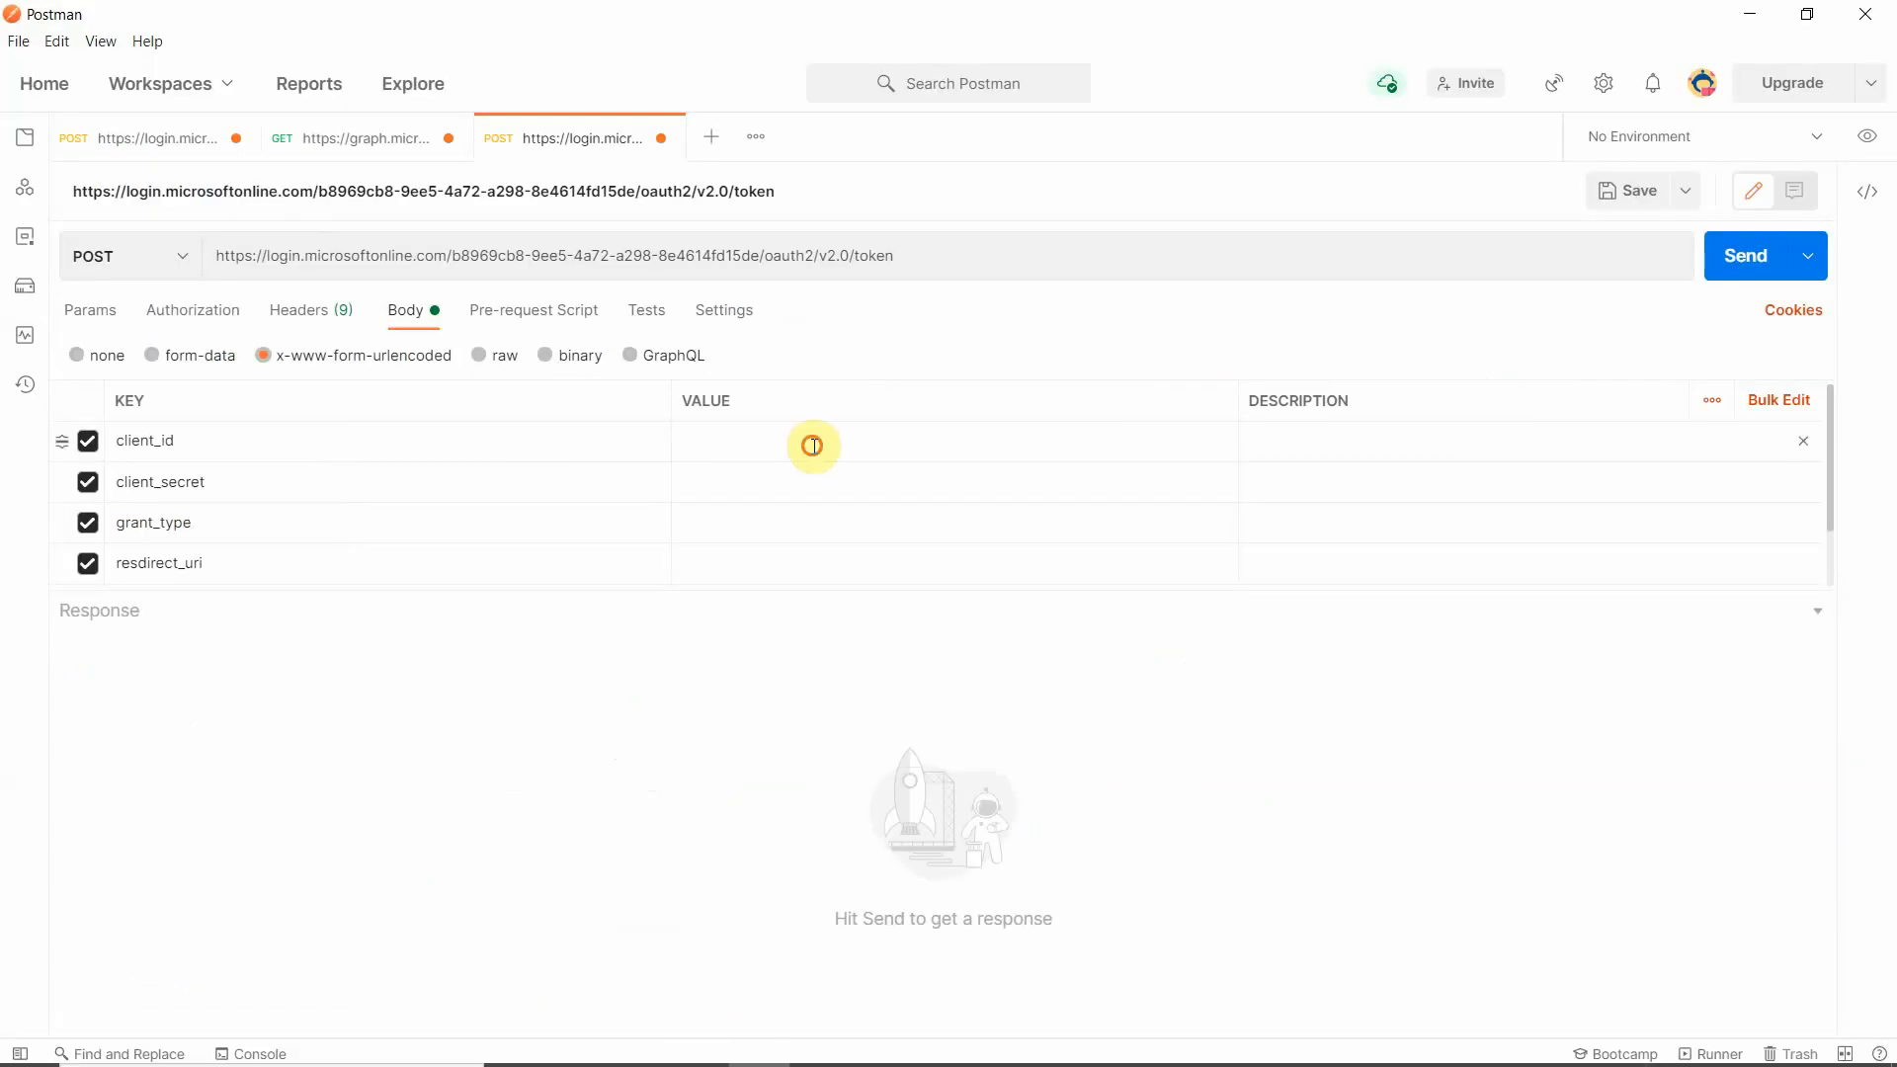
key("ctrl+v")
- Start filling in the client_secret value and switch to the Notepad note that holds the client secret
left_click(791, 480)
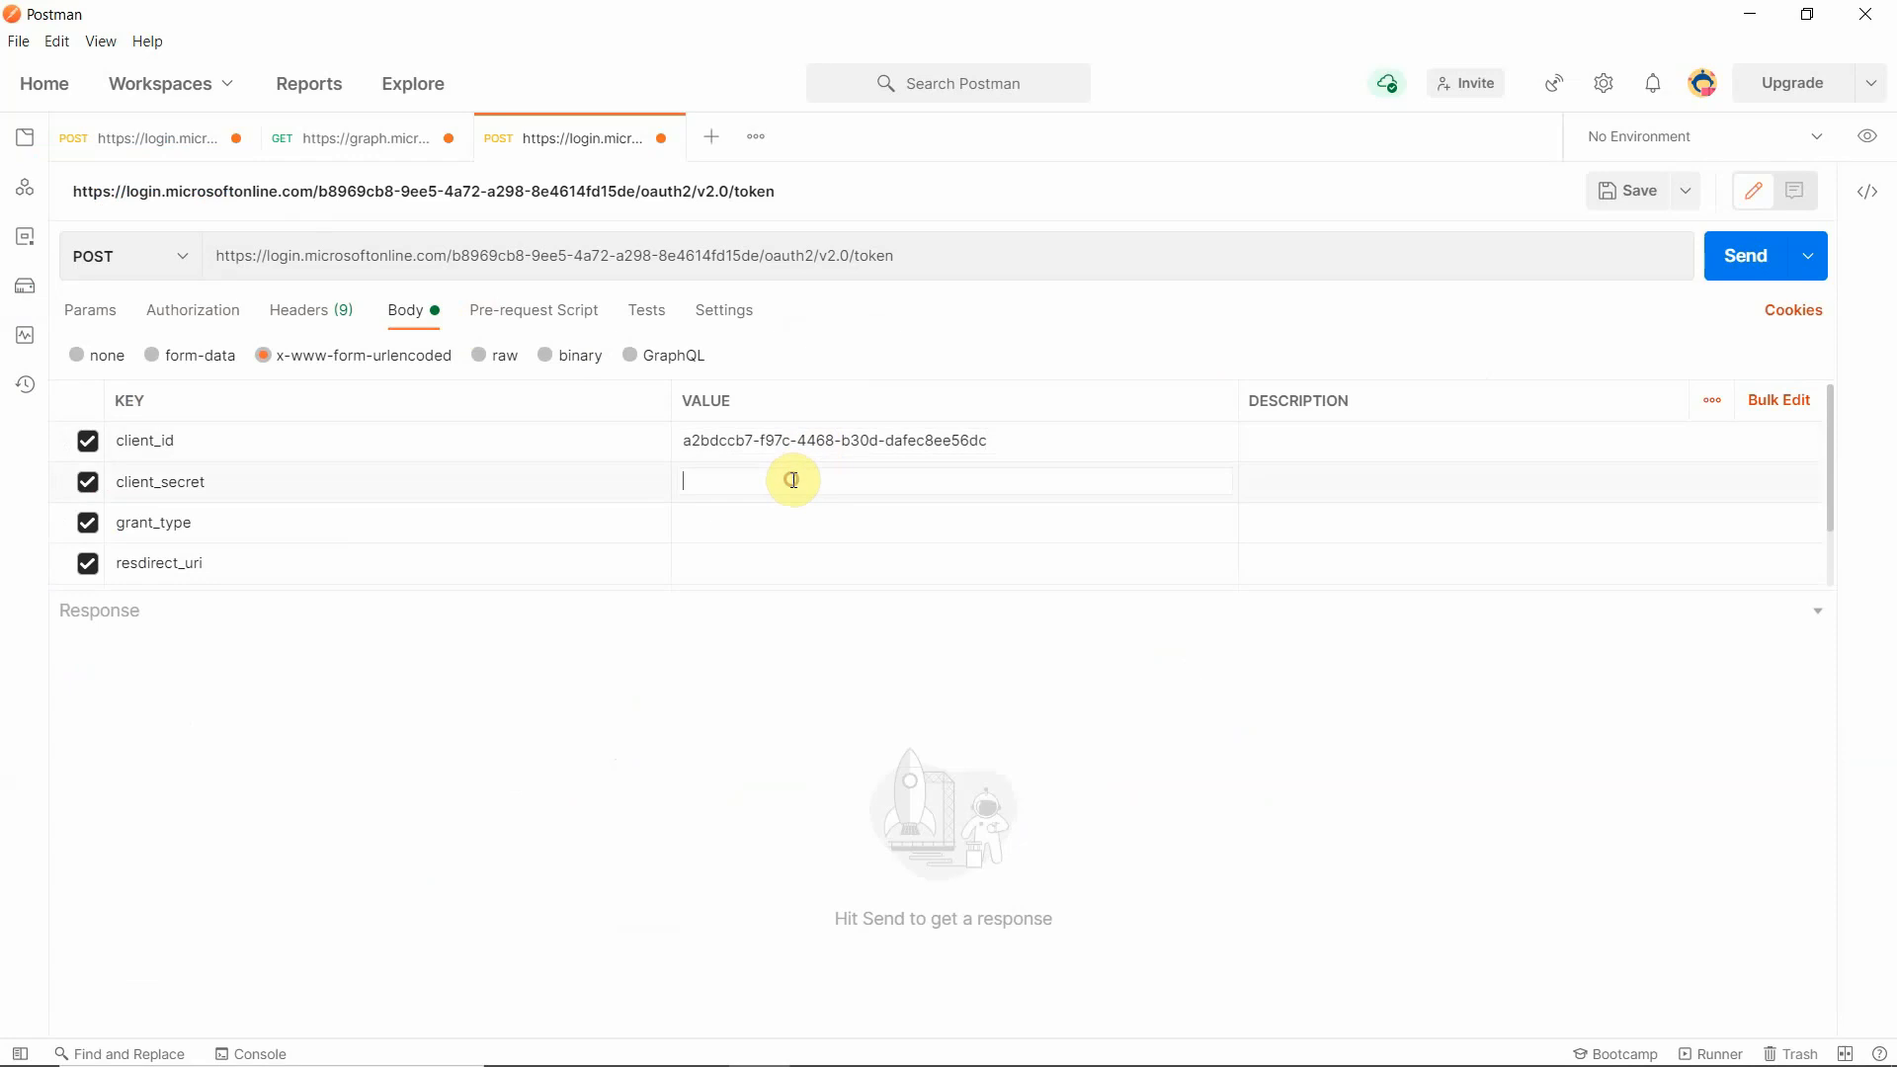
mouse_move(660, 1062)
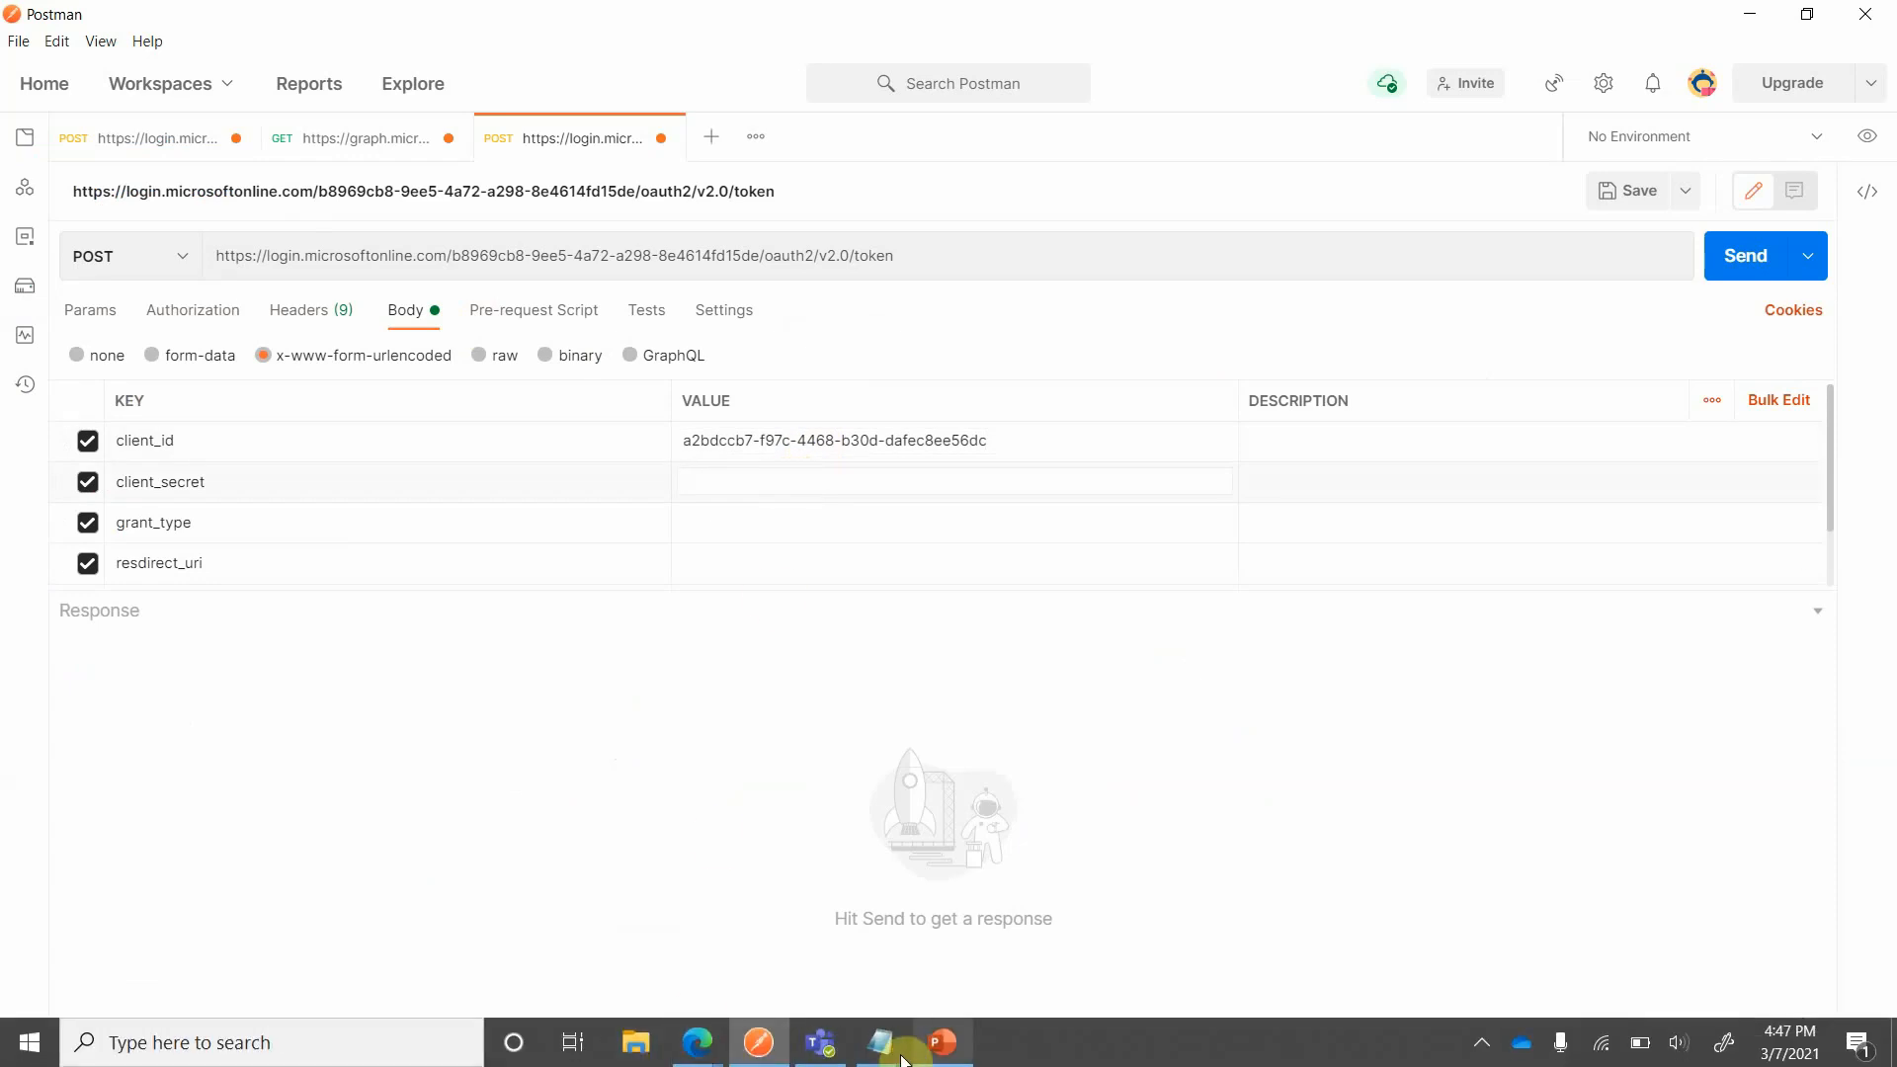
mouse_move(880, 1042)
left_click(767, 974)
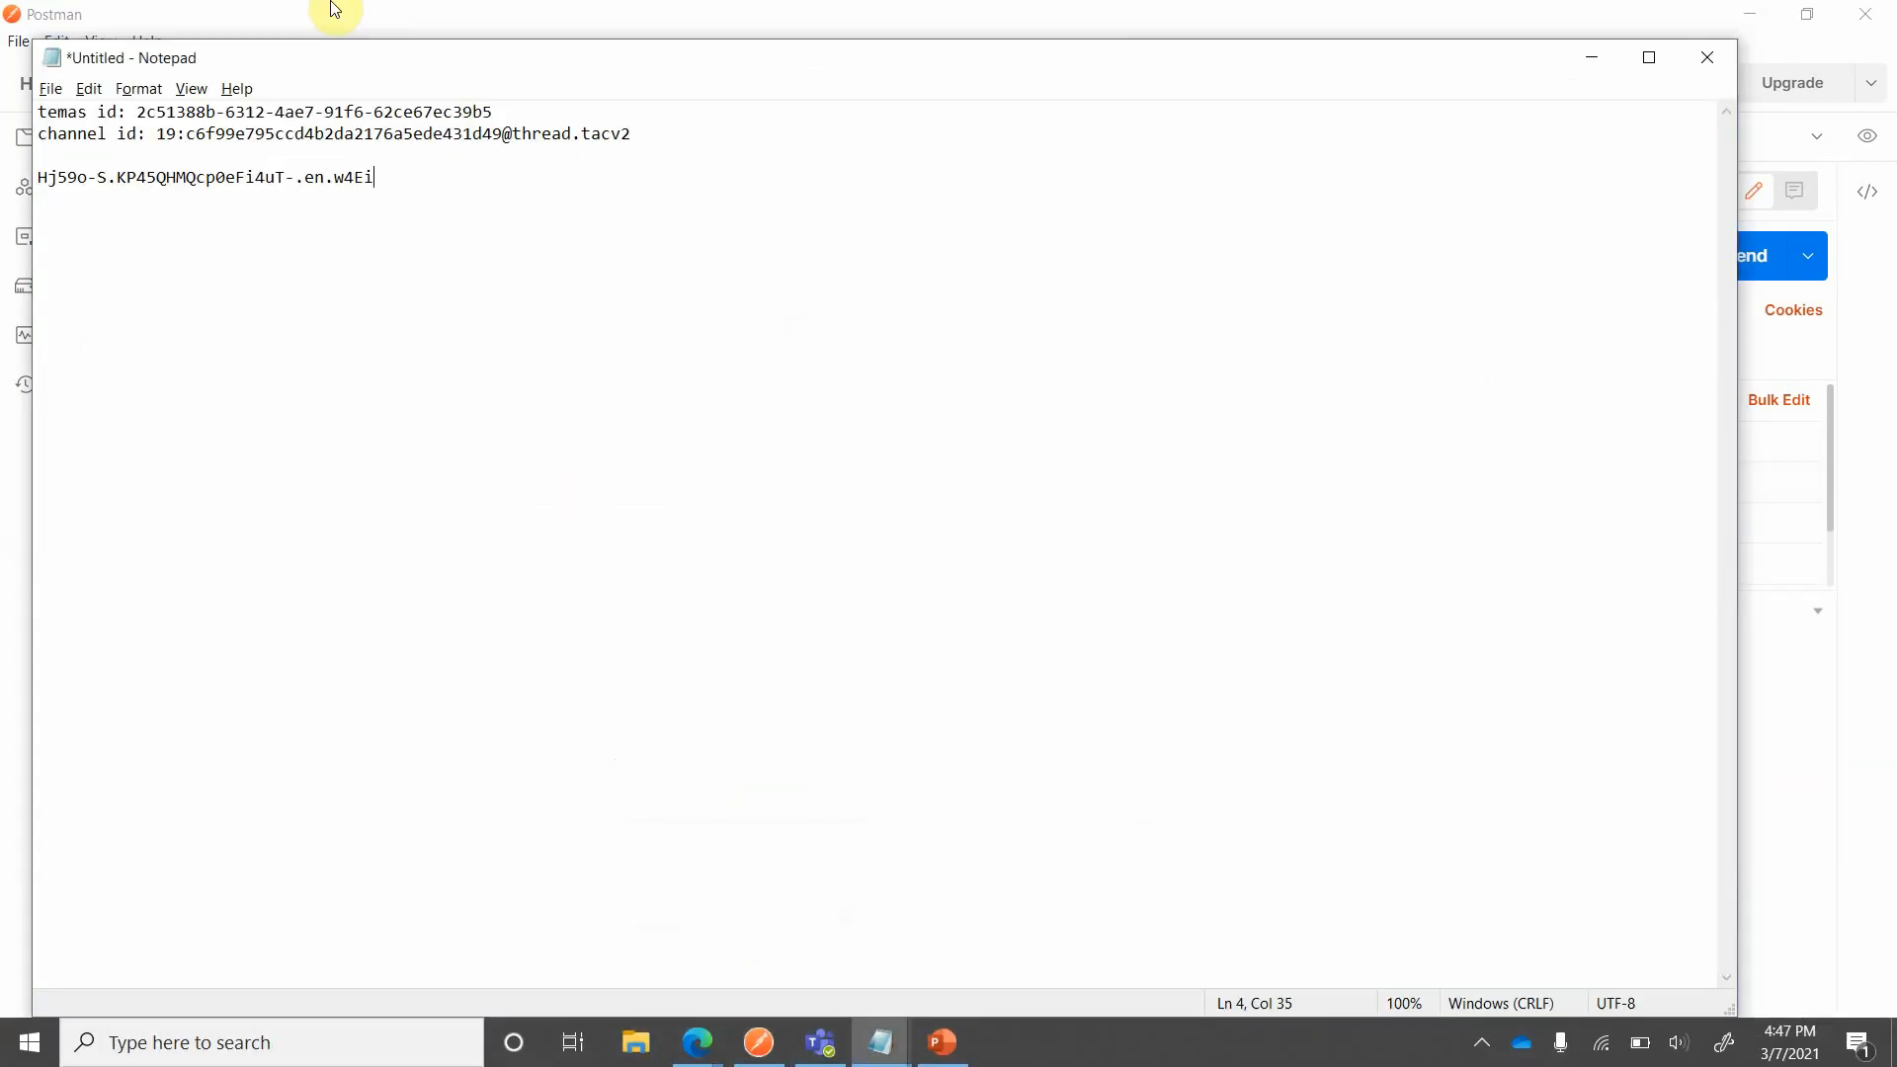
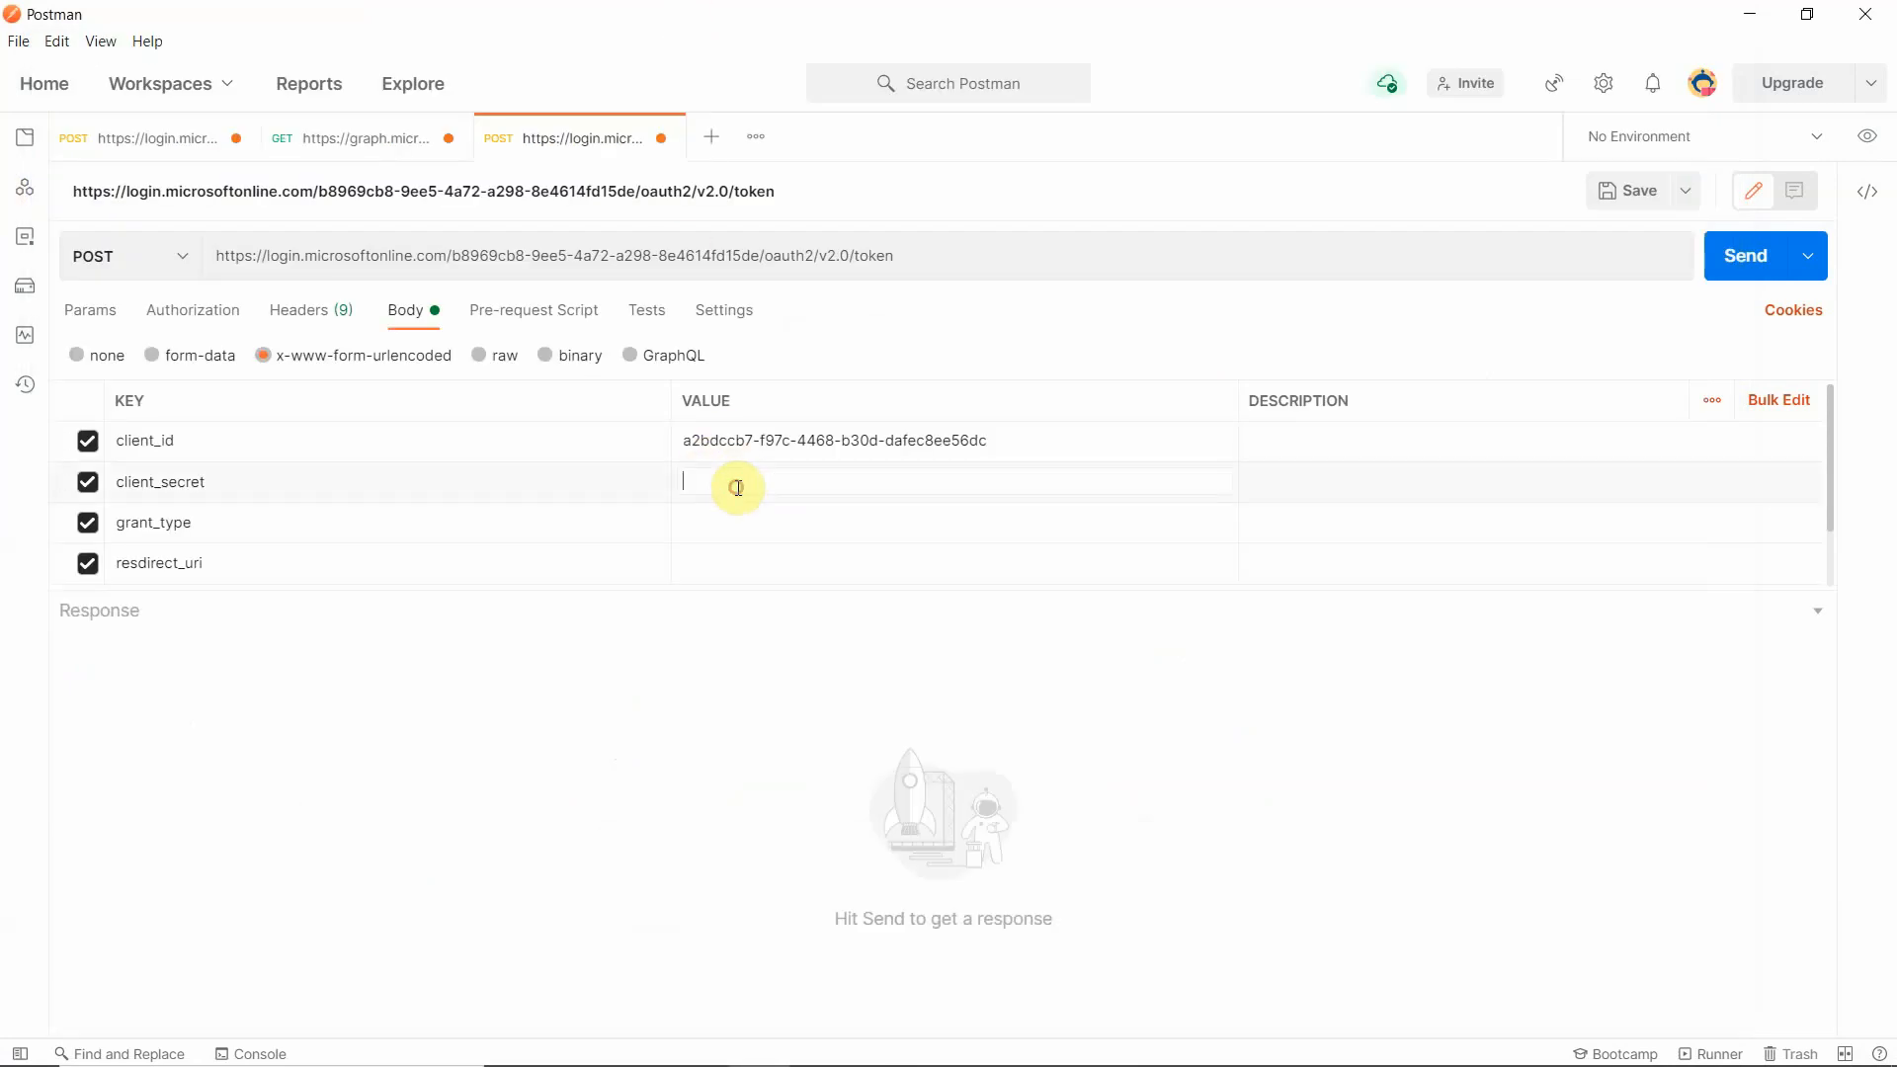
- Paste the copied client secret as the value of client_secret in the request body
key("ctrl+v")
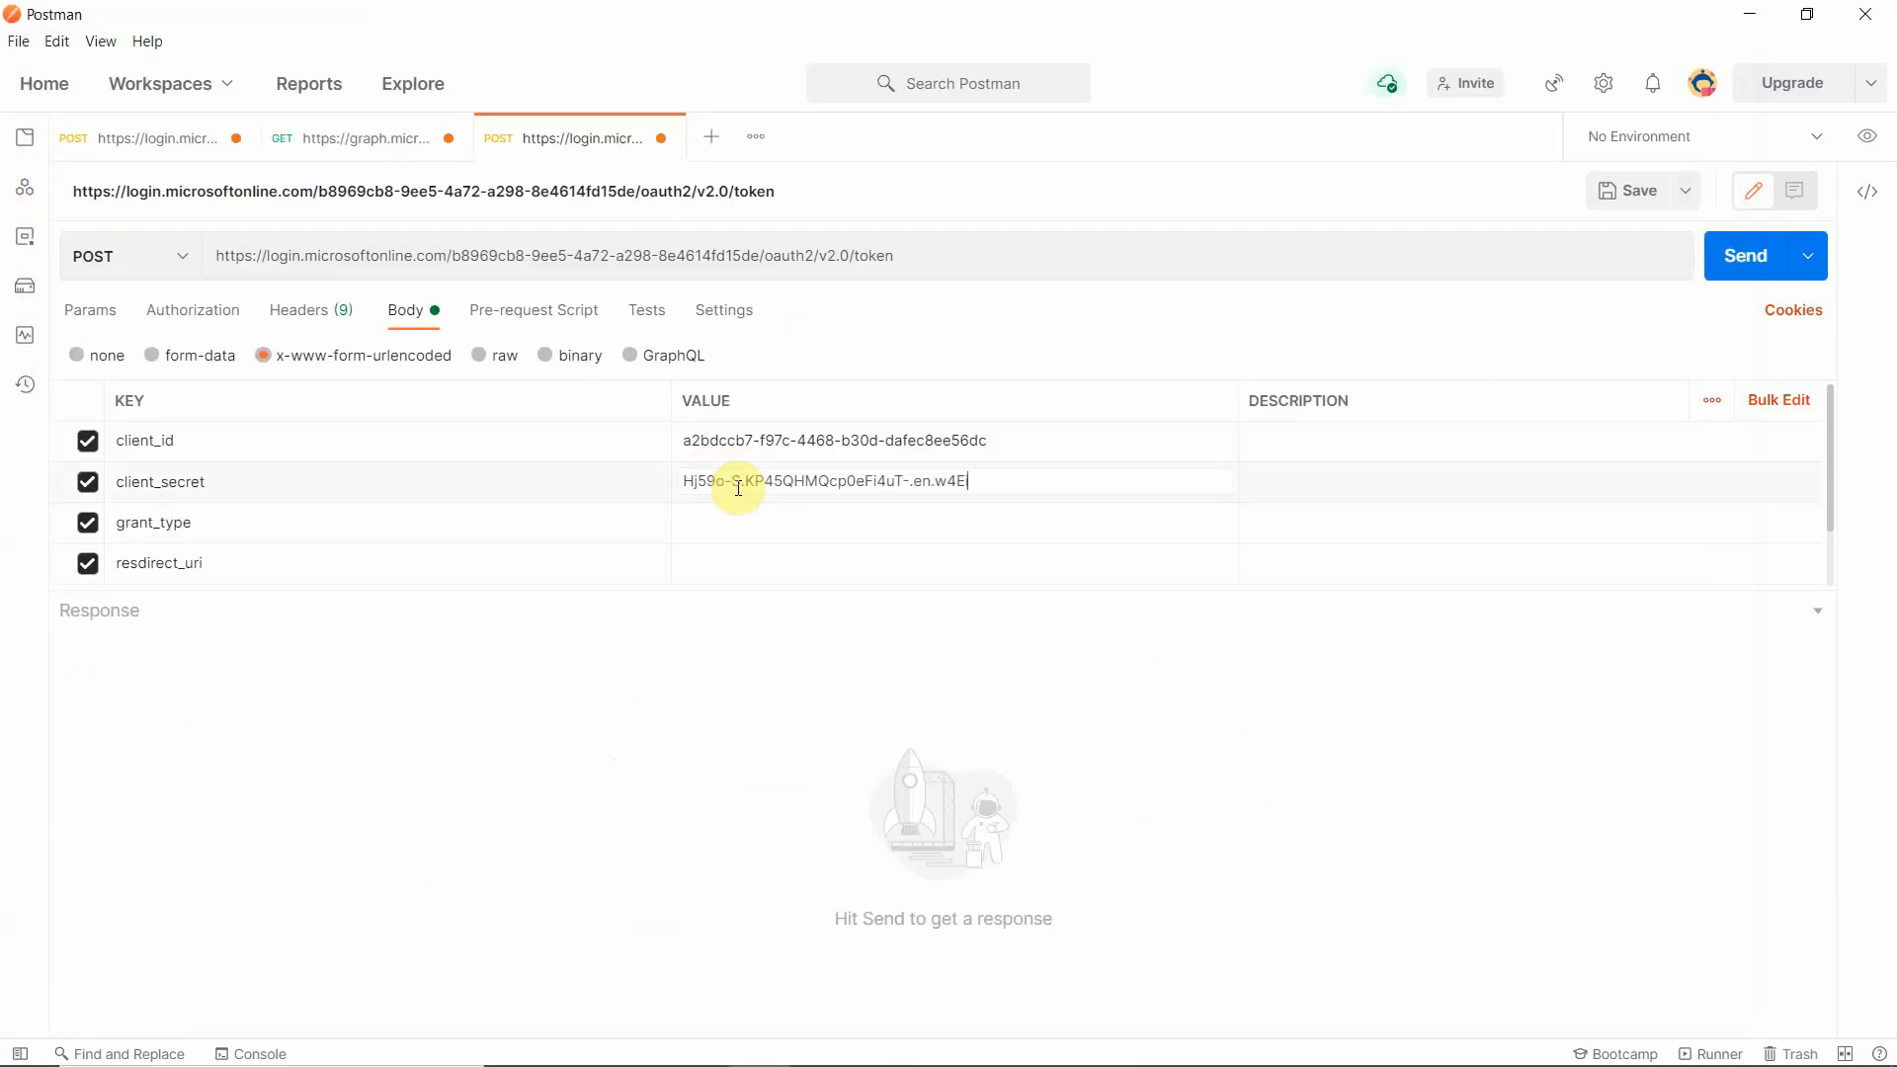
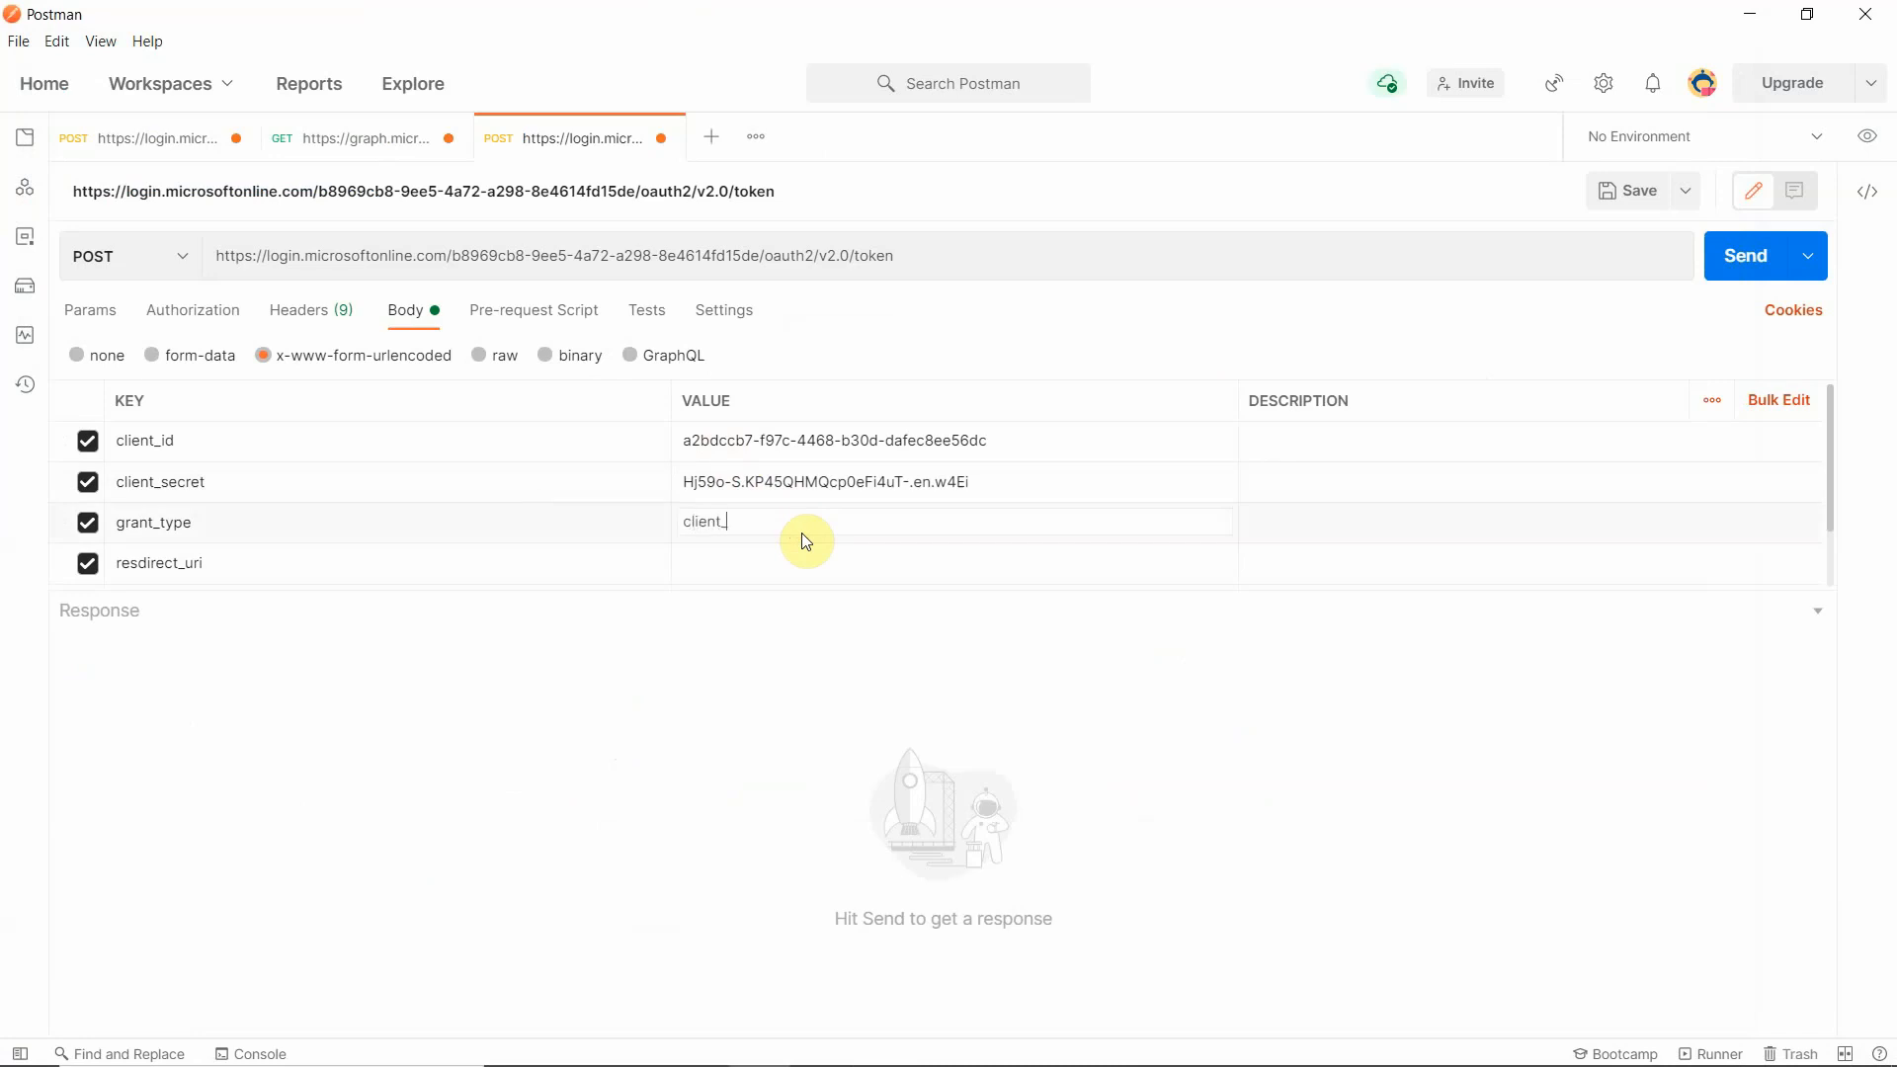
- Set the grant_type value to client_credentials and correct the misspelled resdirect_uri key to redirect_uri in the request body
type("redentials")
left_click(814, 555)
left_click(132, 561)
left_click(135, 560)
left_click(859, 562)
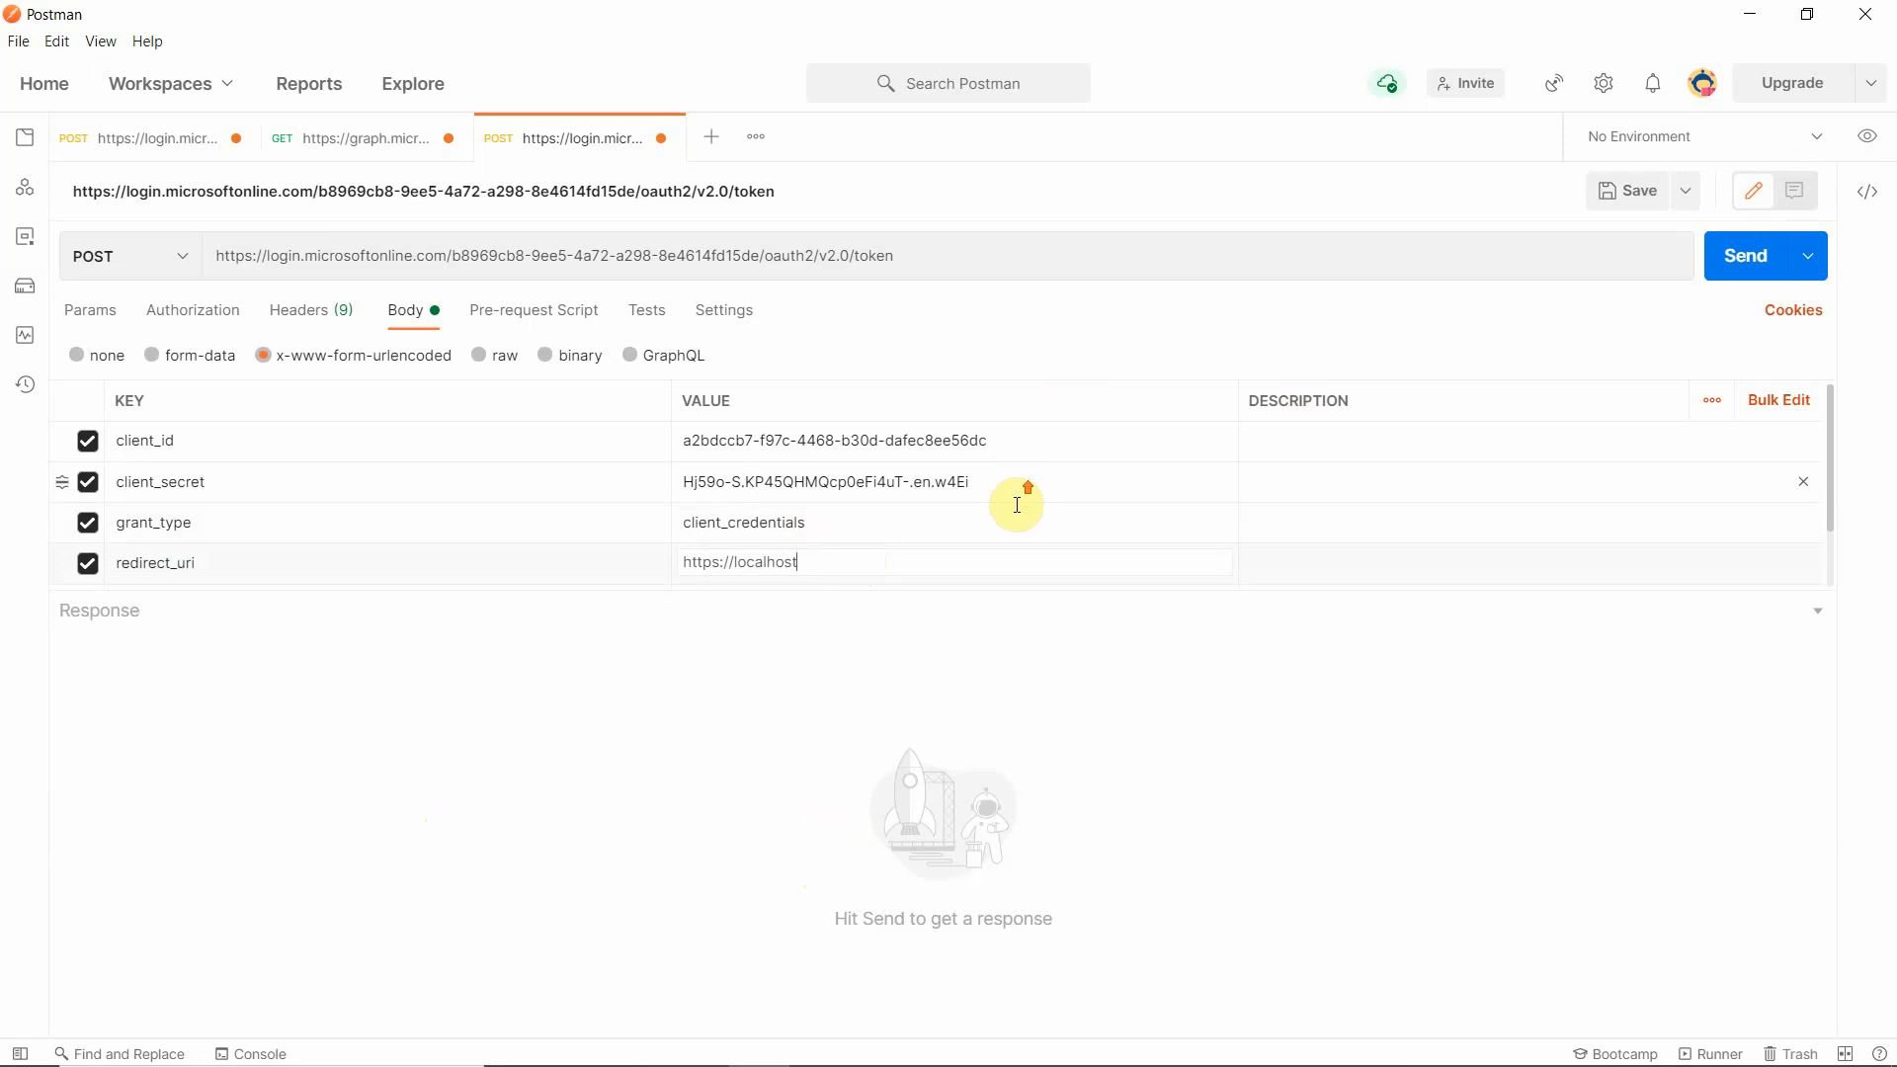
left_click(1760, 268)
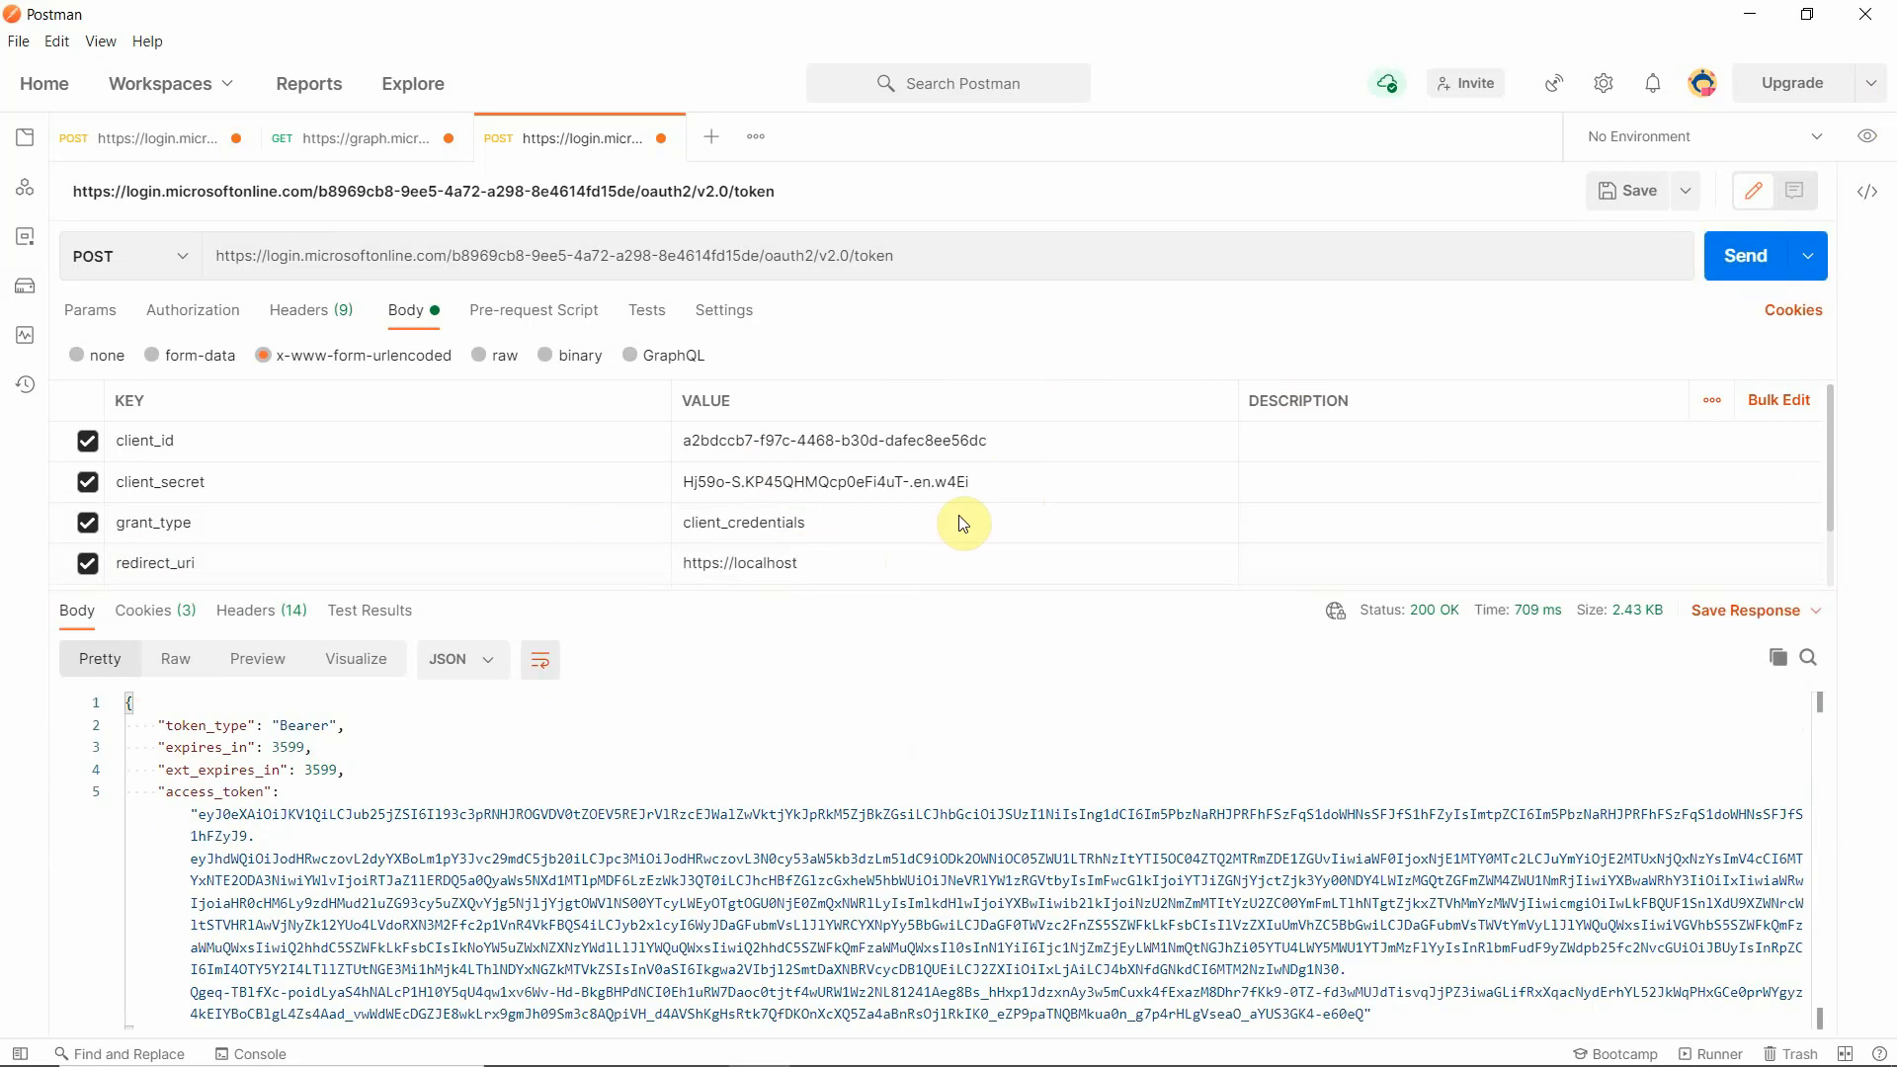
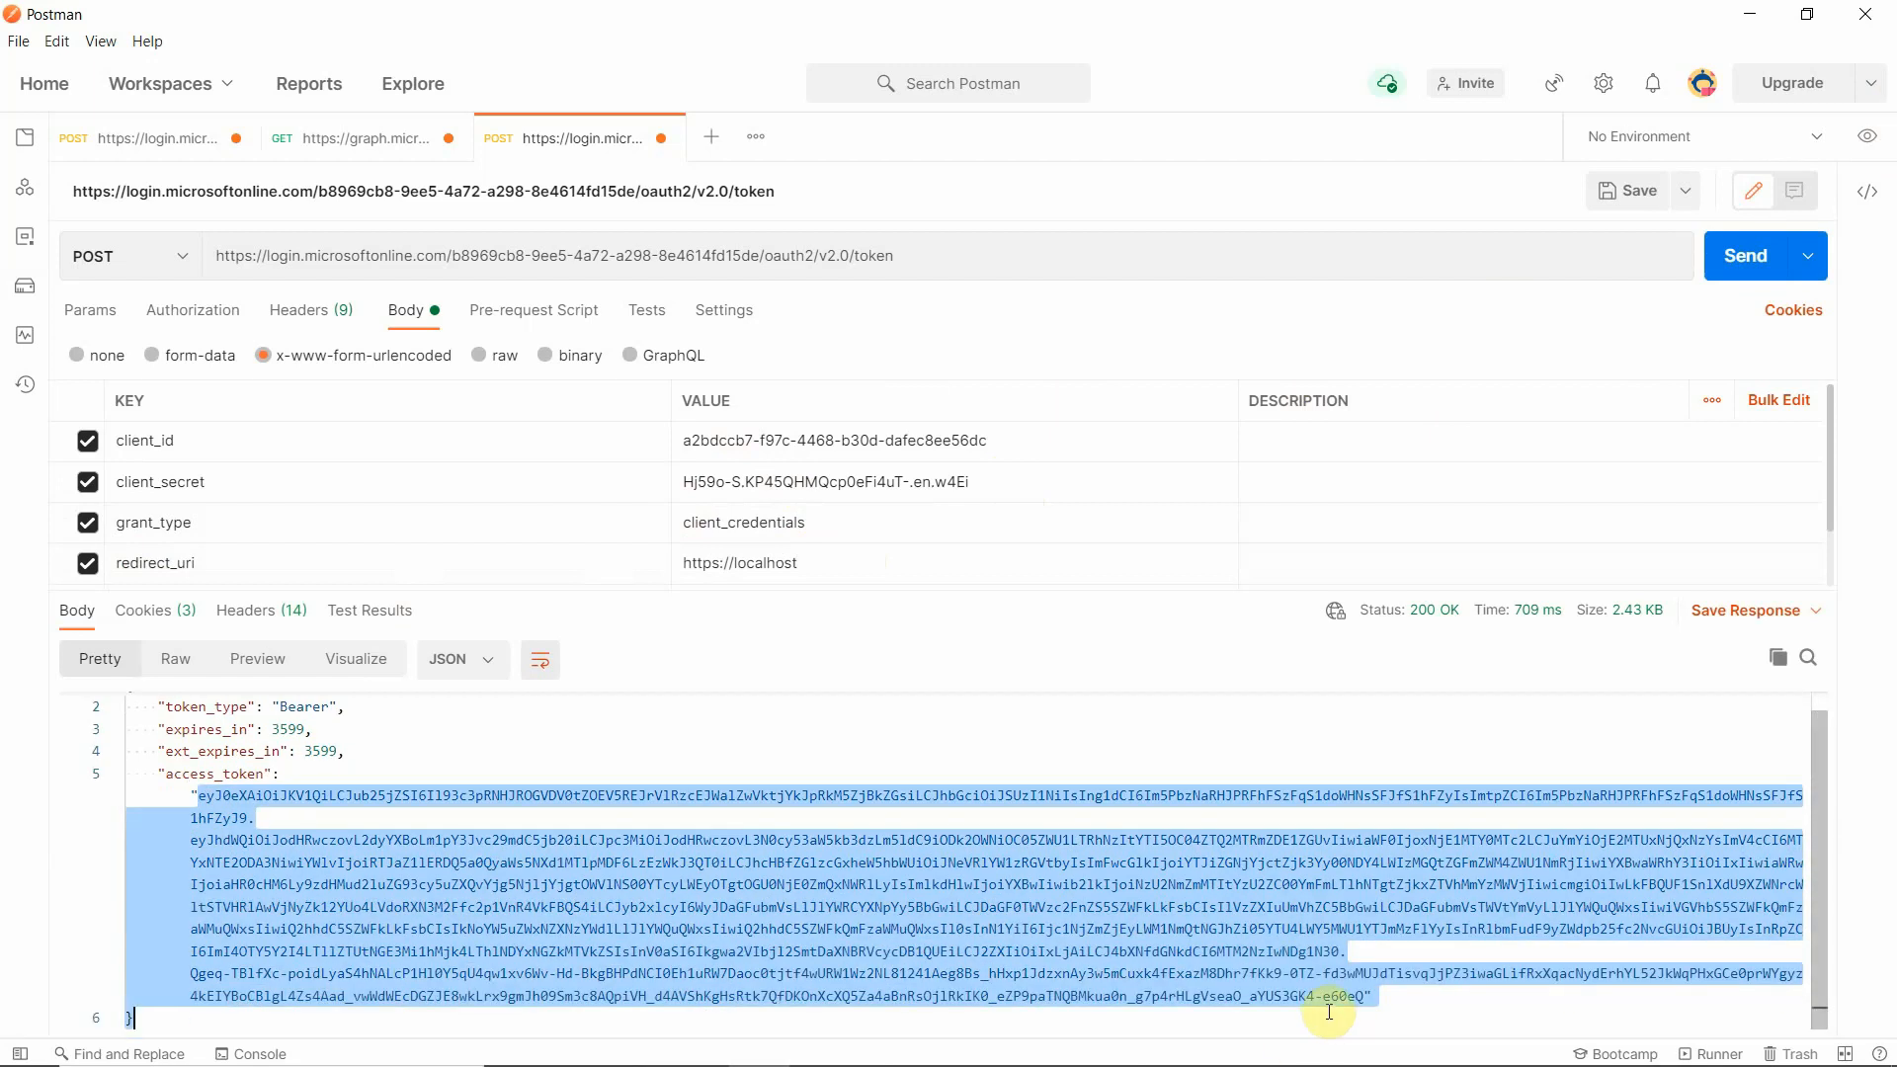
- Copy the access token from the response and enter it as Bearer Token authorization in a new request
left_click_drag(1329, 1012, 1362, 996)
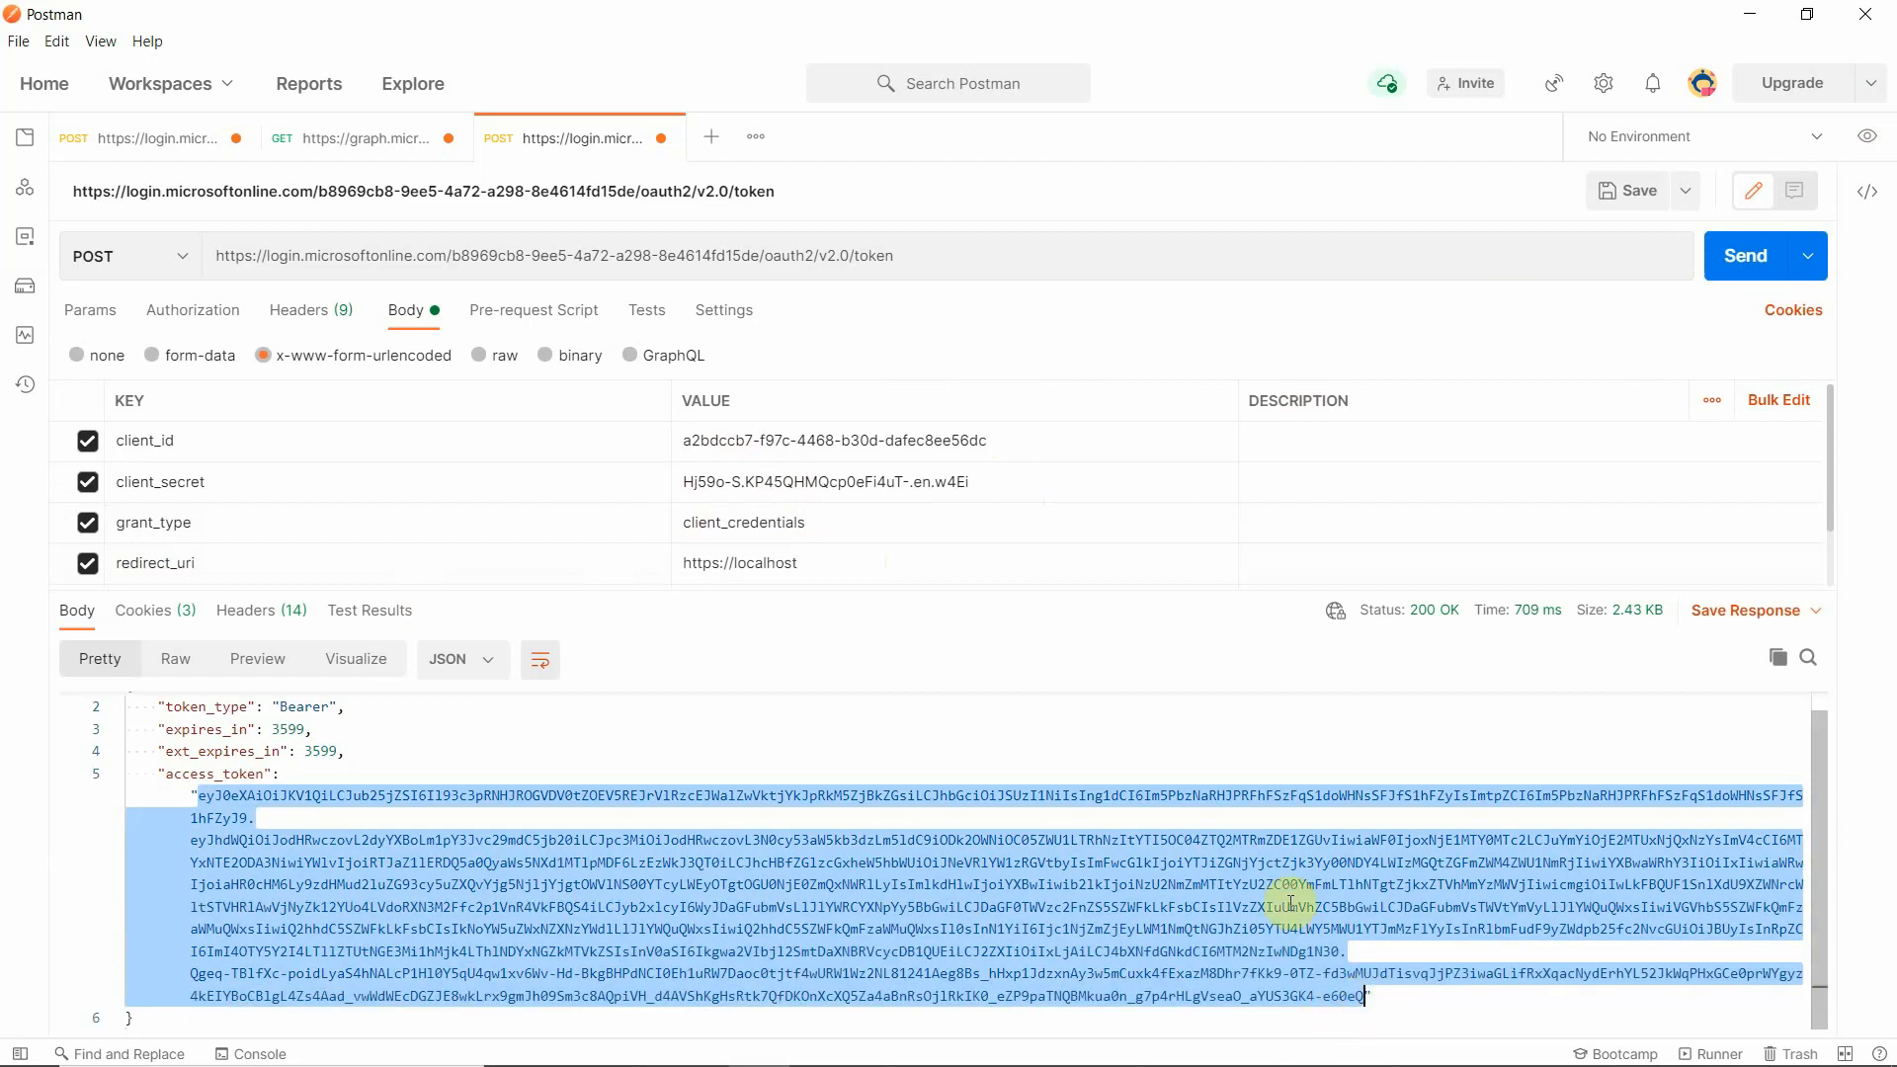
left_click(707, 145)
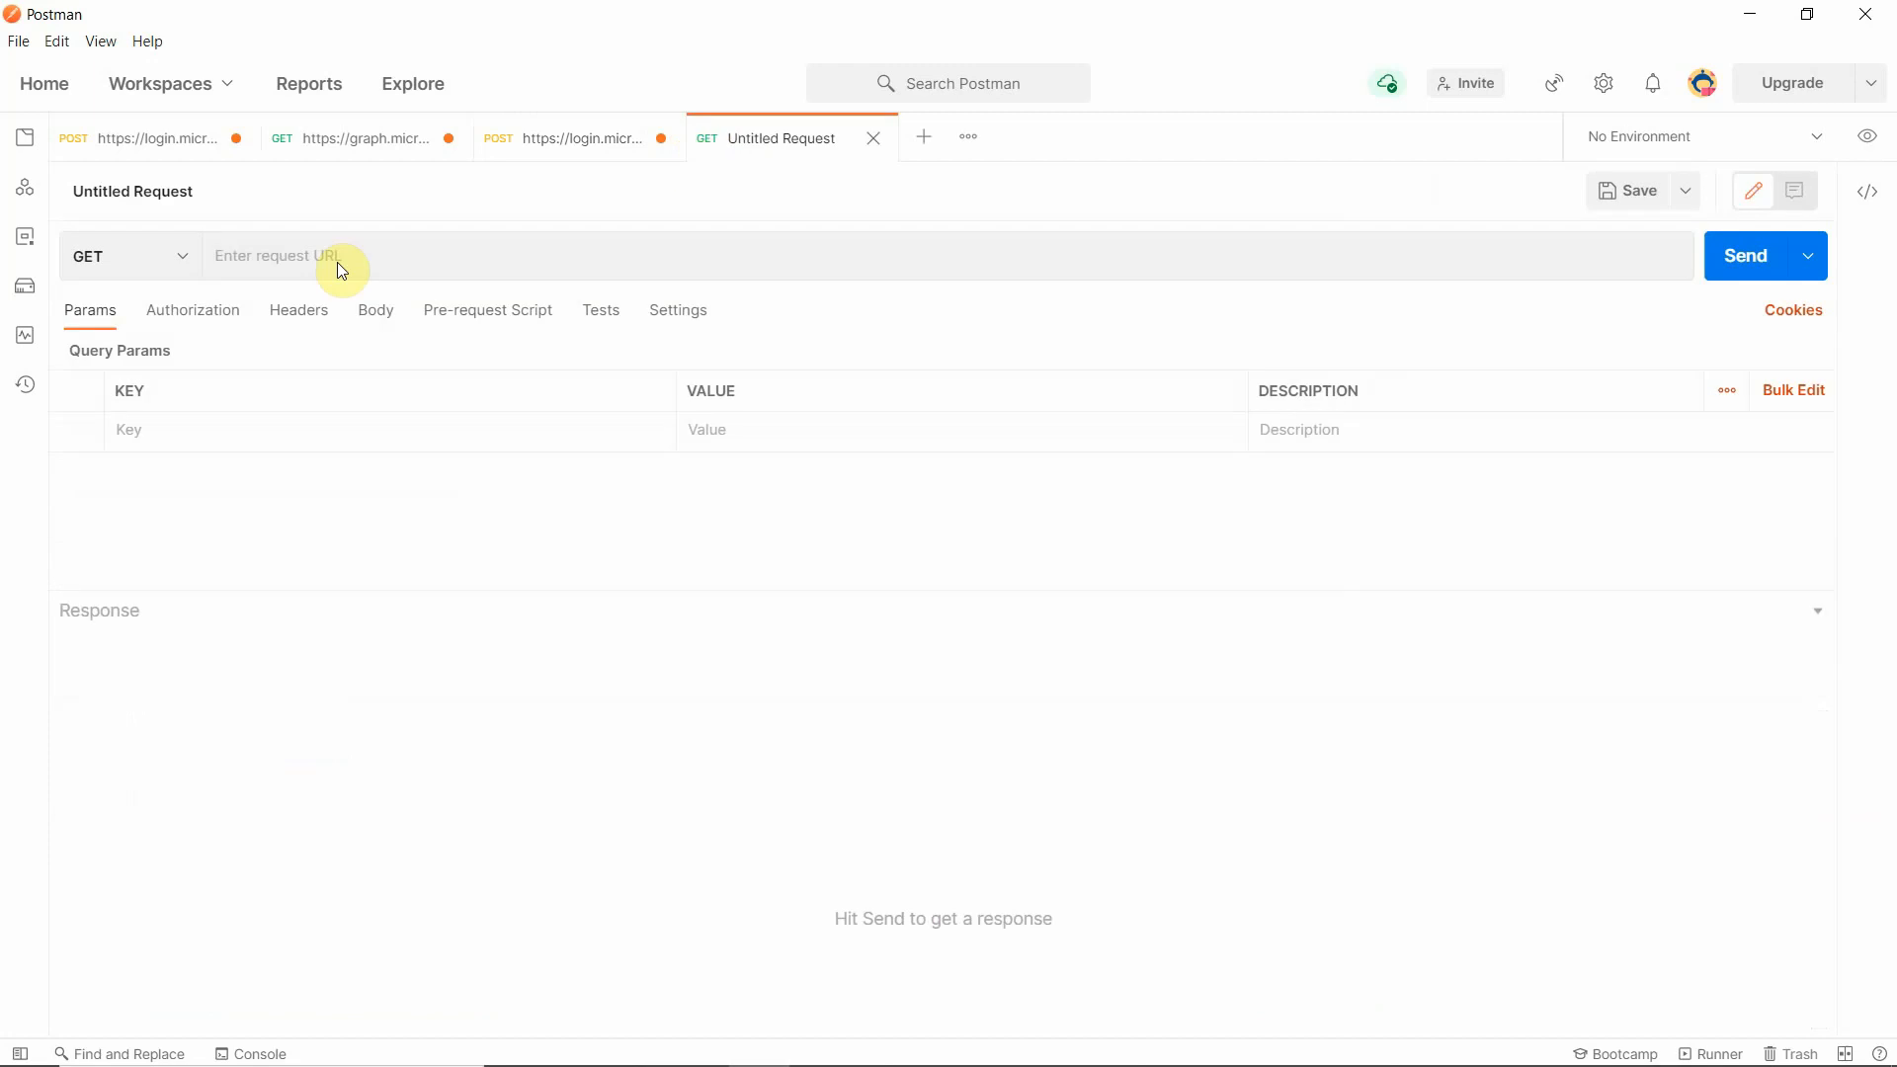
left_click(212, 322)
left_click(395, 378)
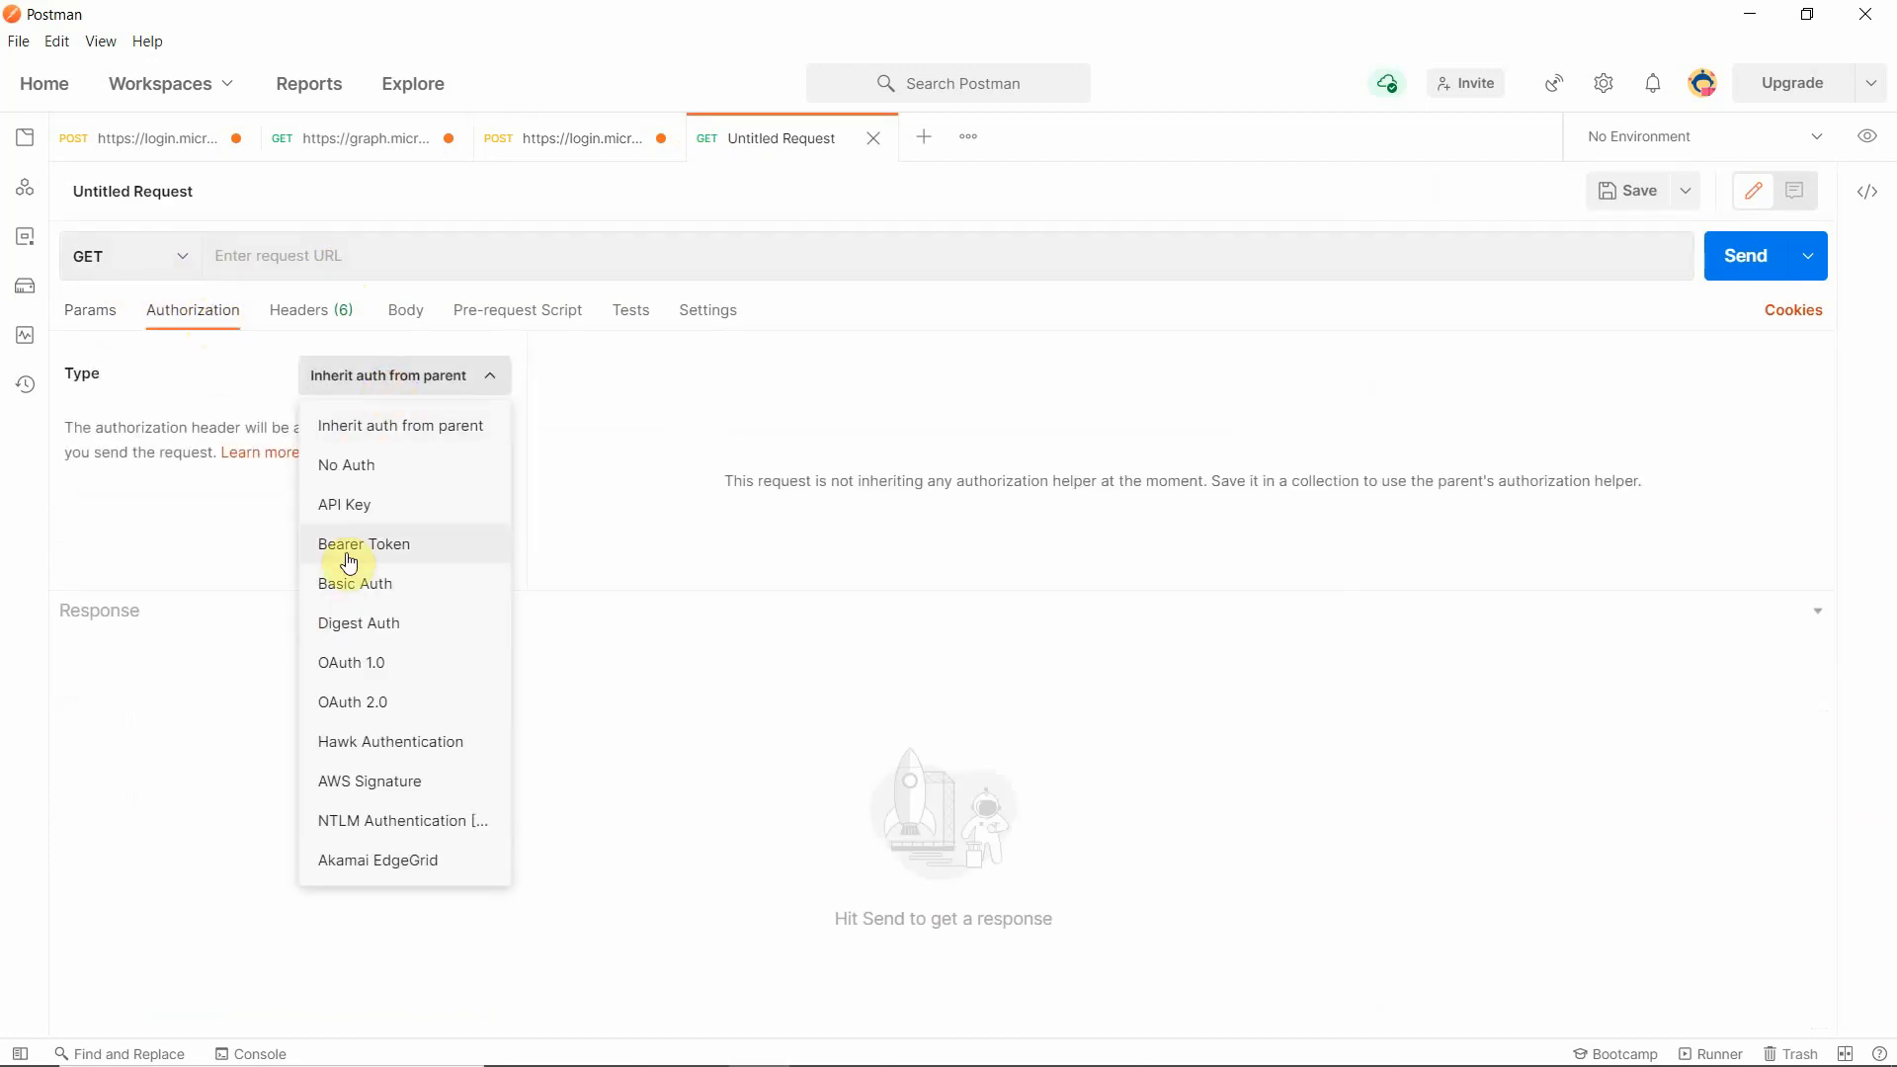
left_click(354, 552)
left_click(981, 478)
key("ctrl+a")
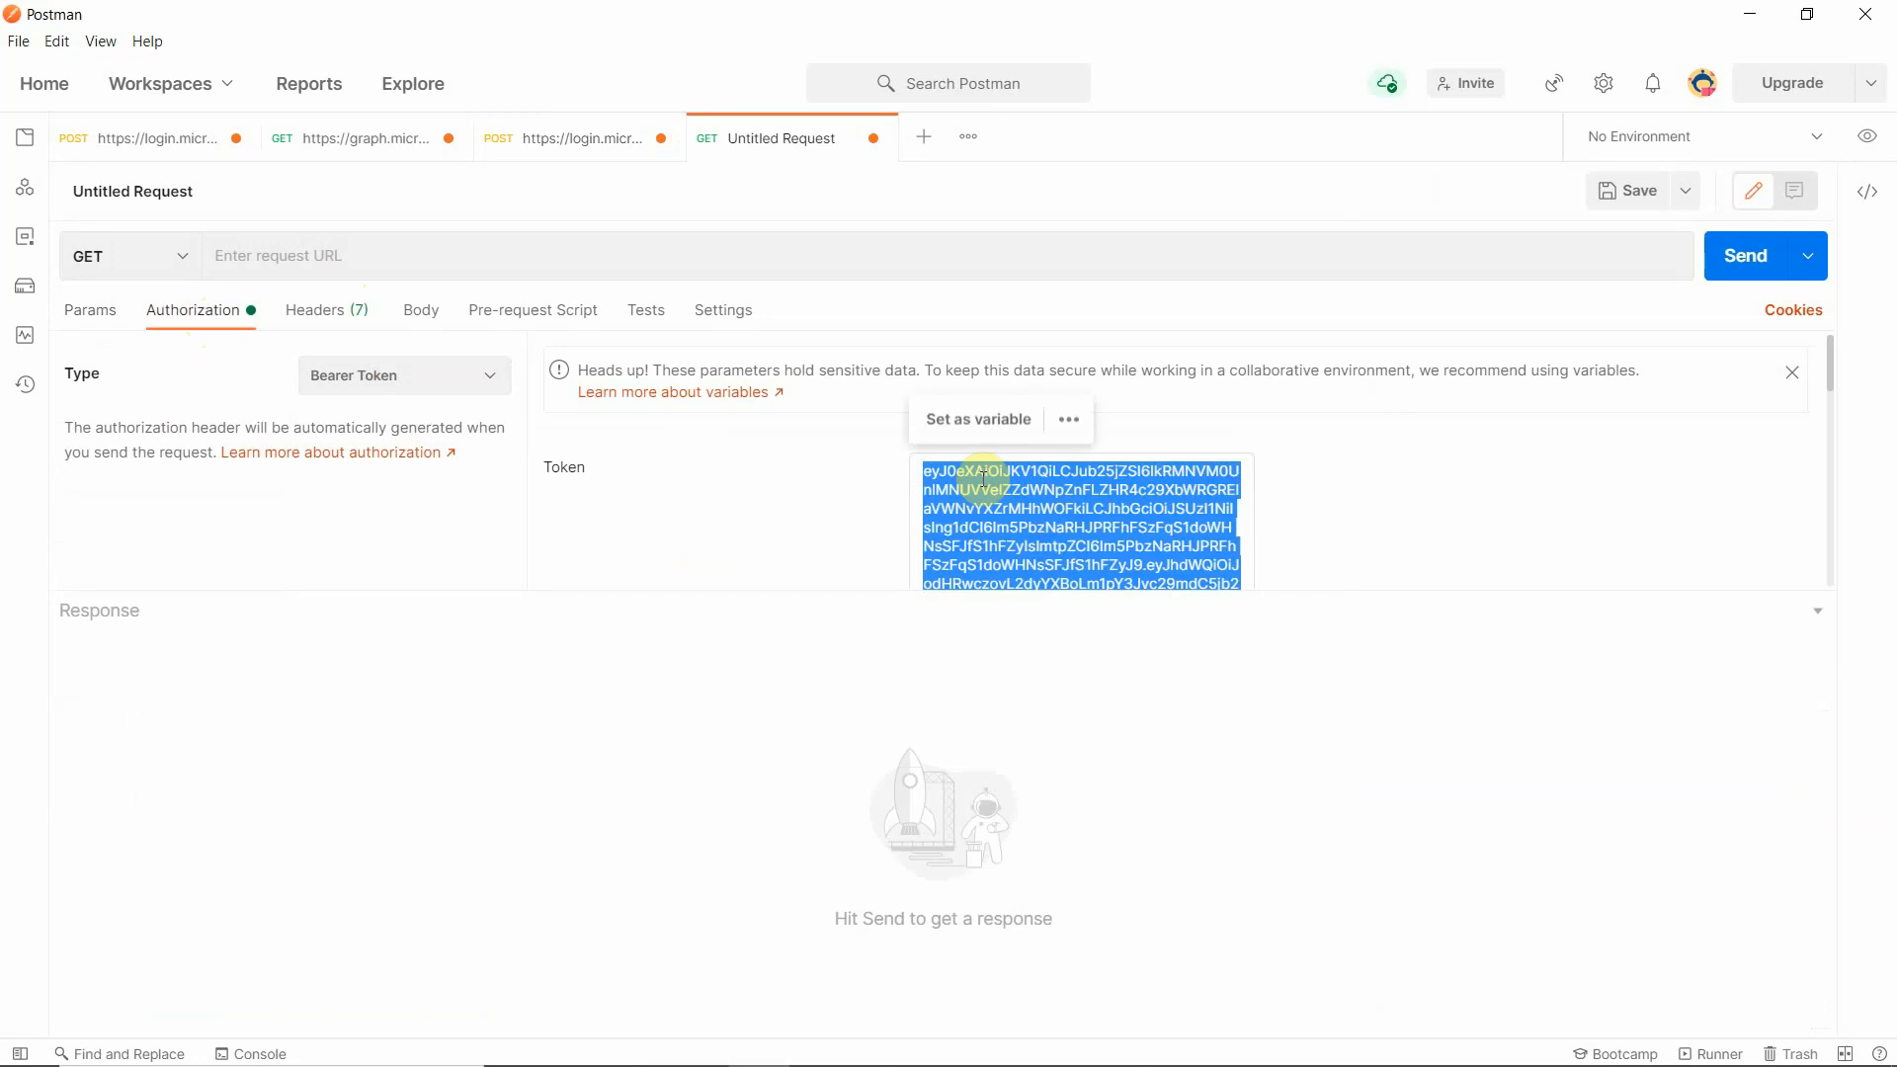
key("BackSpace")
key("ctrl+v")
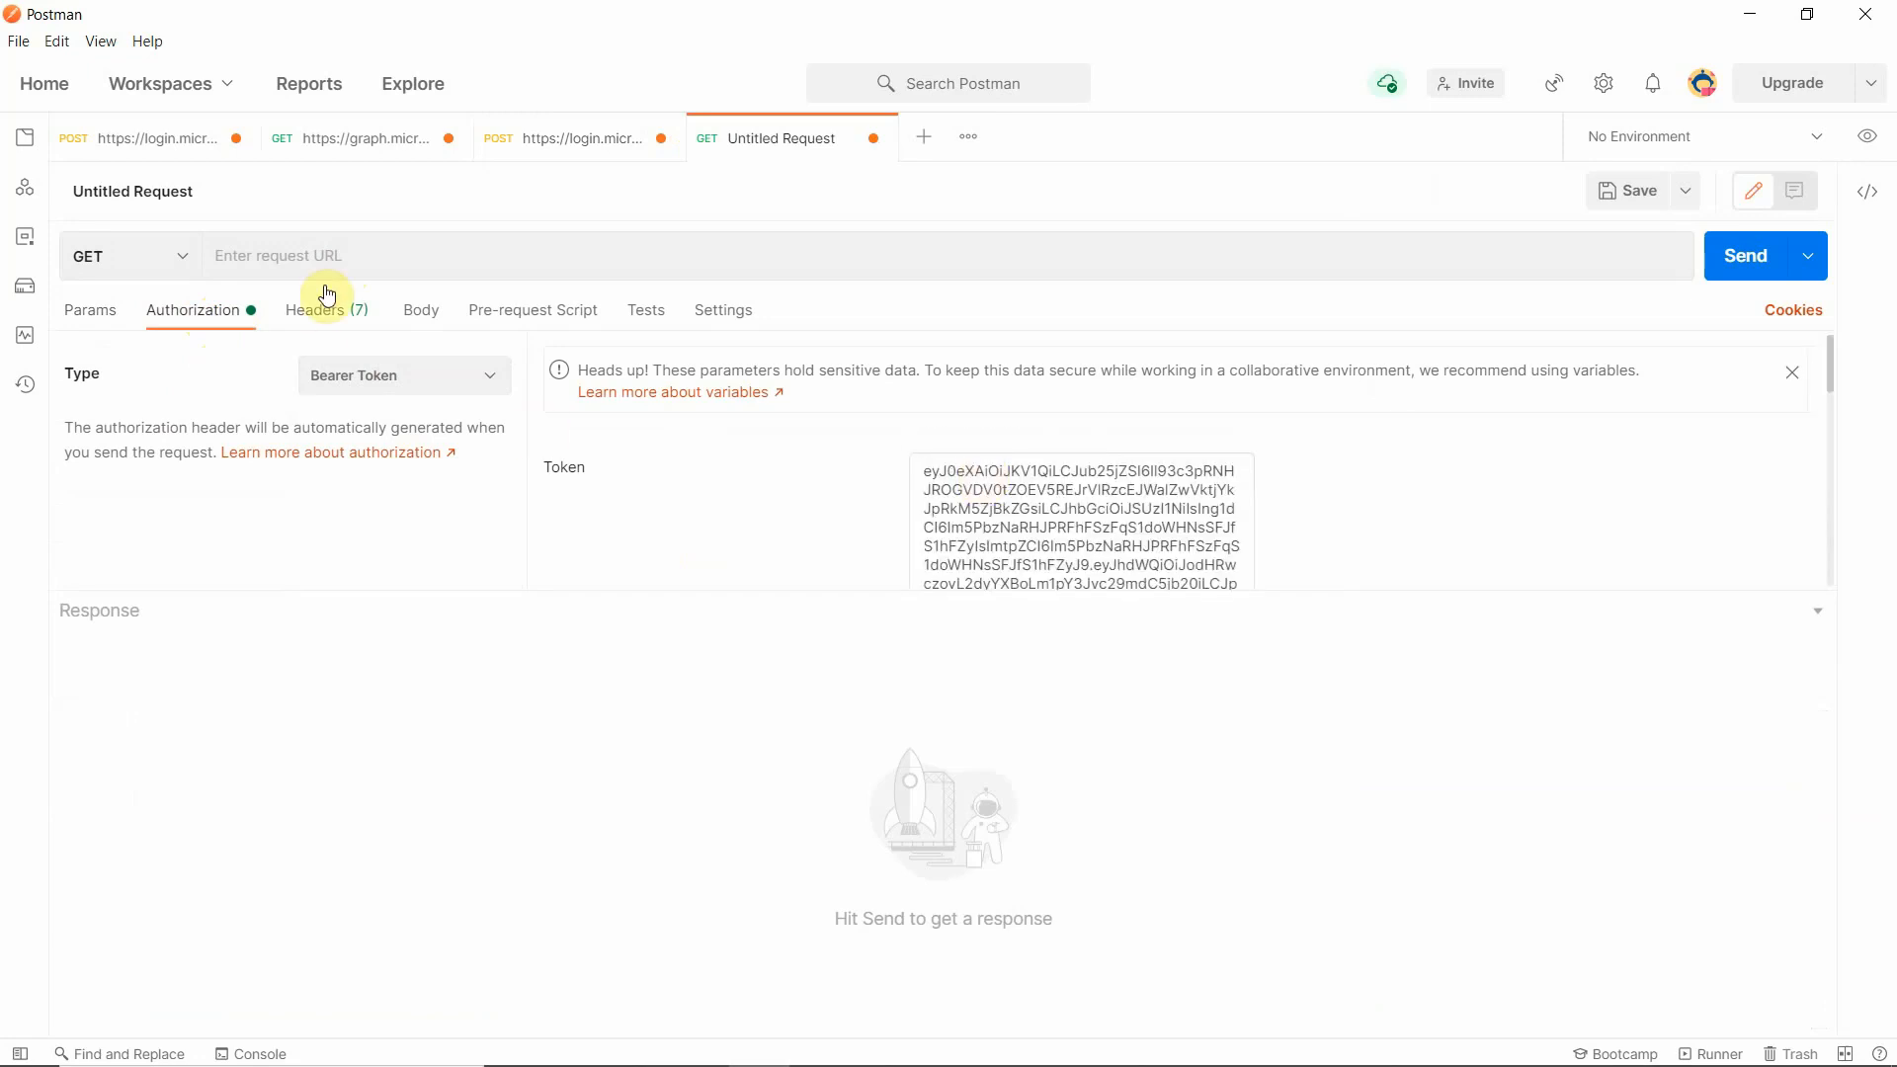
- Copy the channel info query URL from Graph Explorer in the browser and use it as the new Postman GET request's URL
left_click(615, 266)
mouse_move(759, 1062)
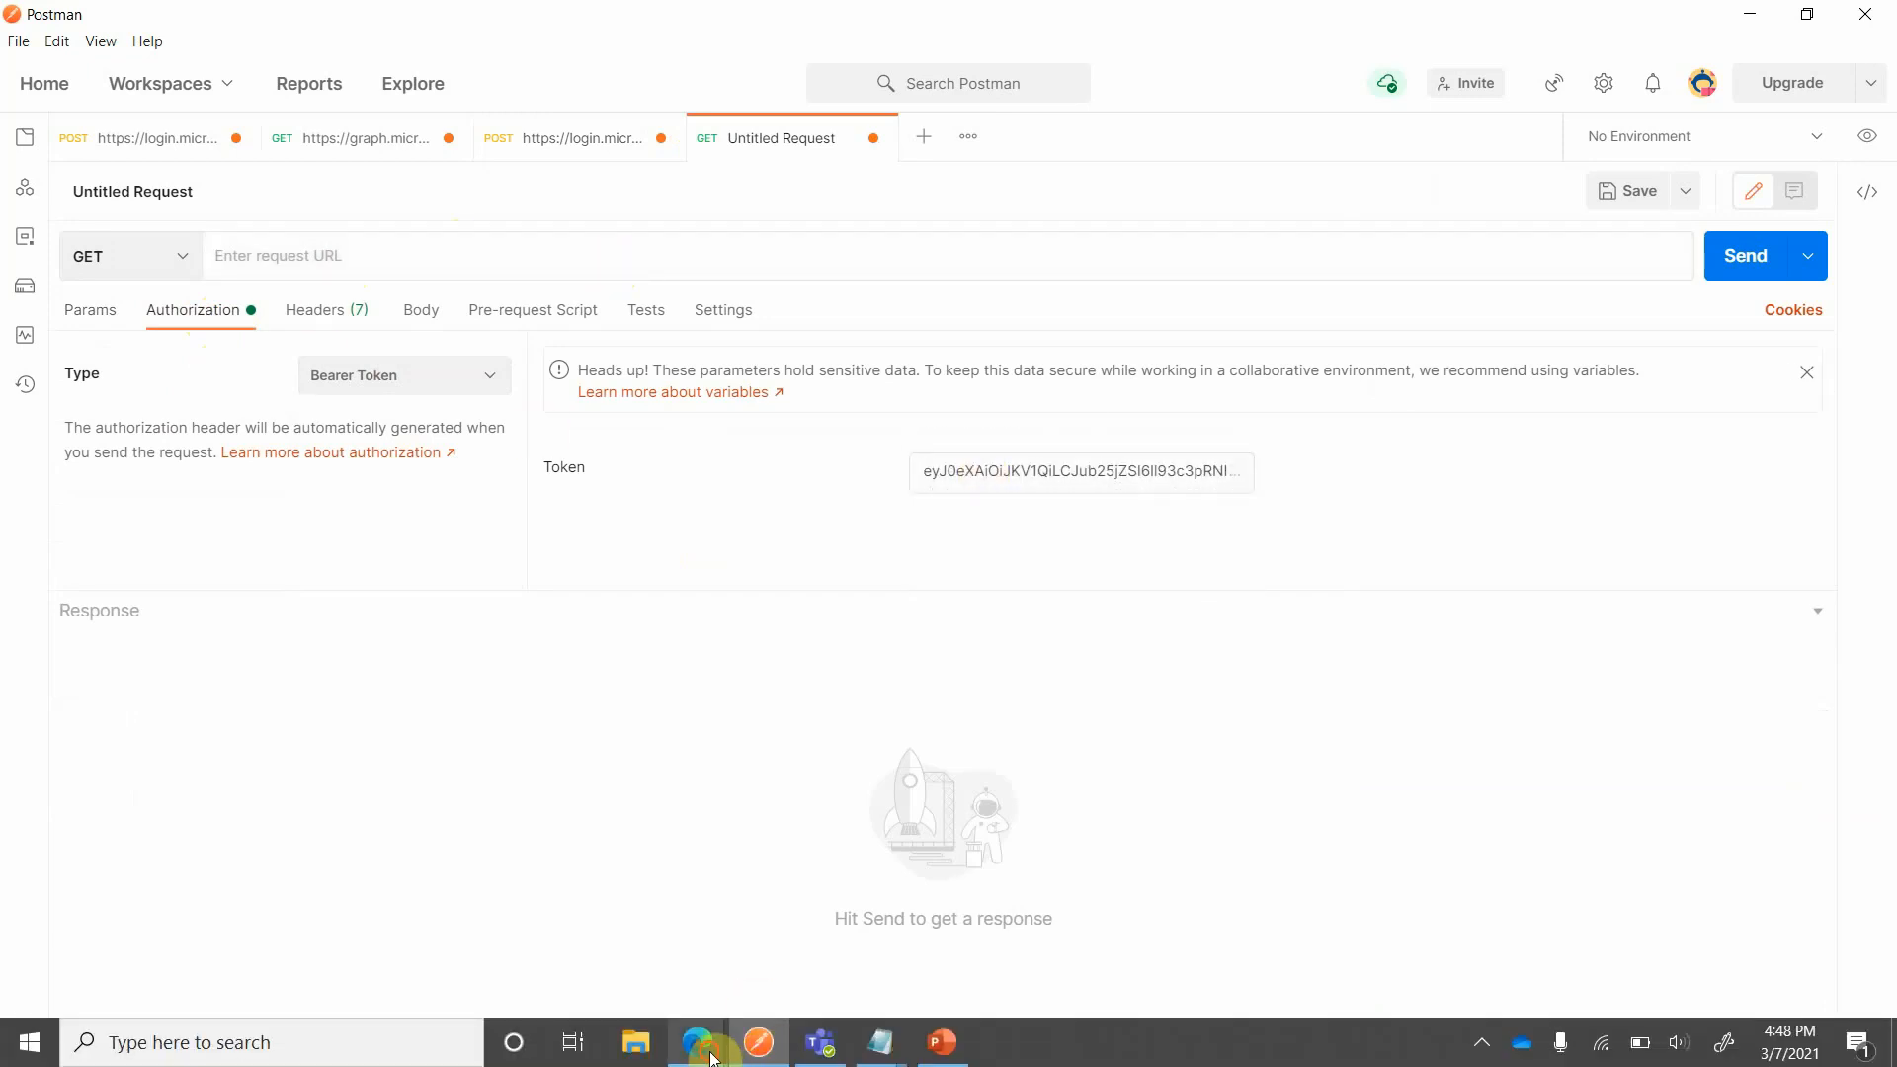
mouse_move(697, 1042)
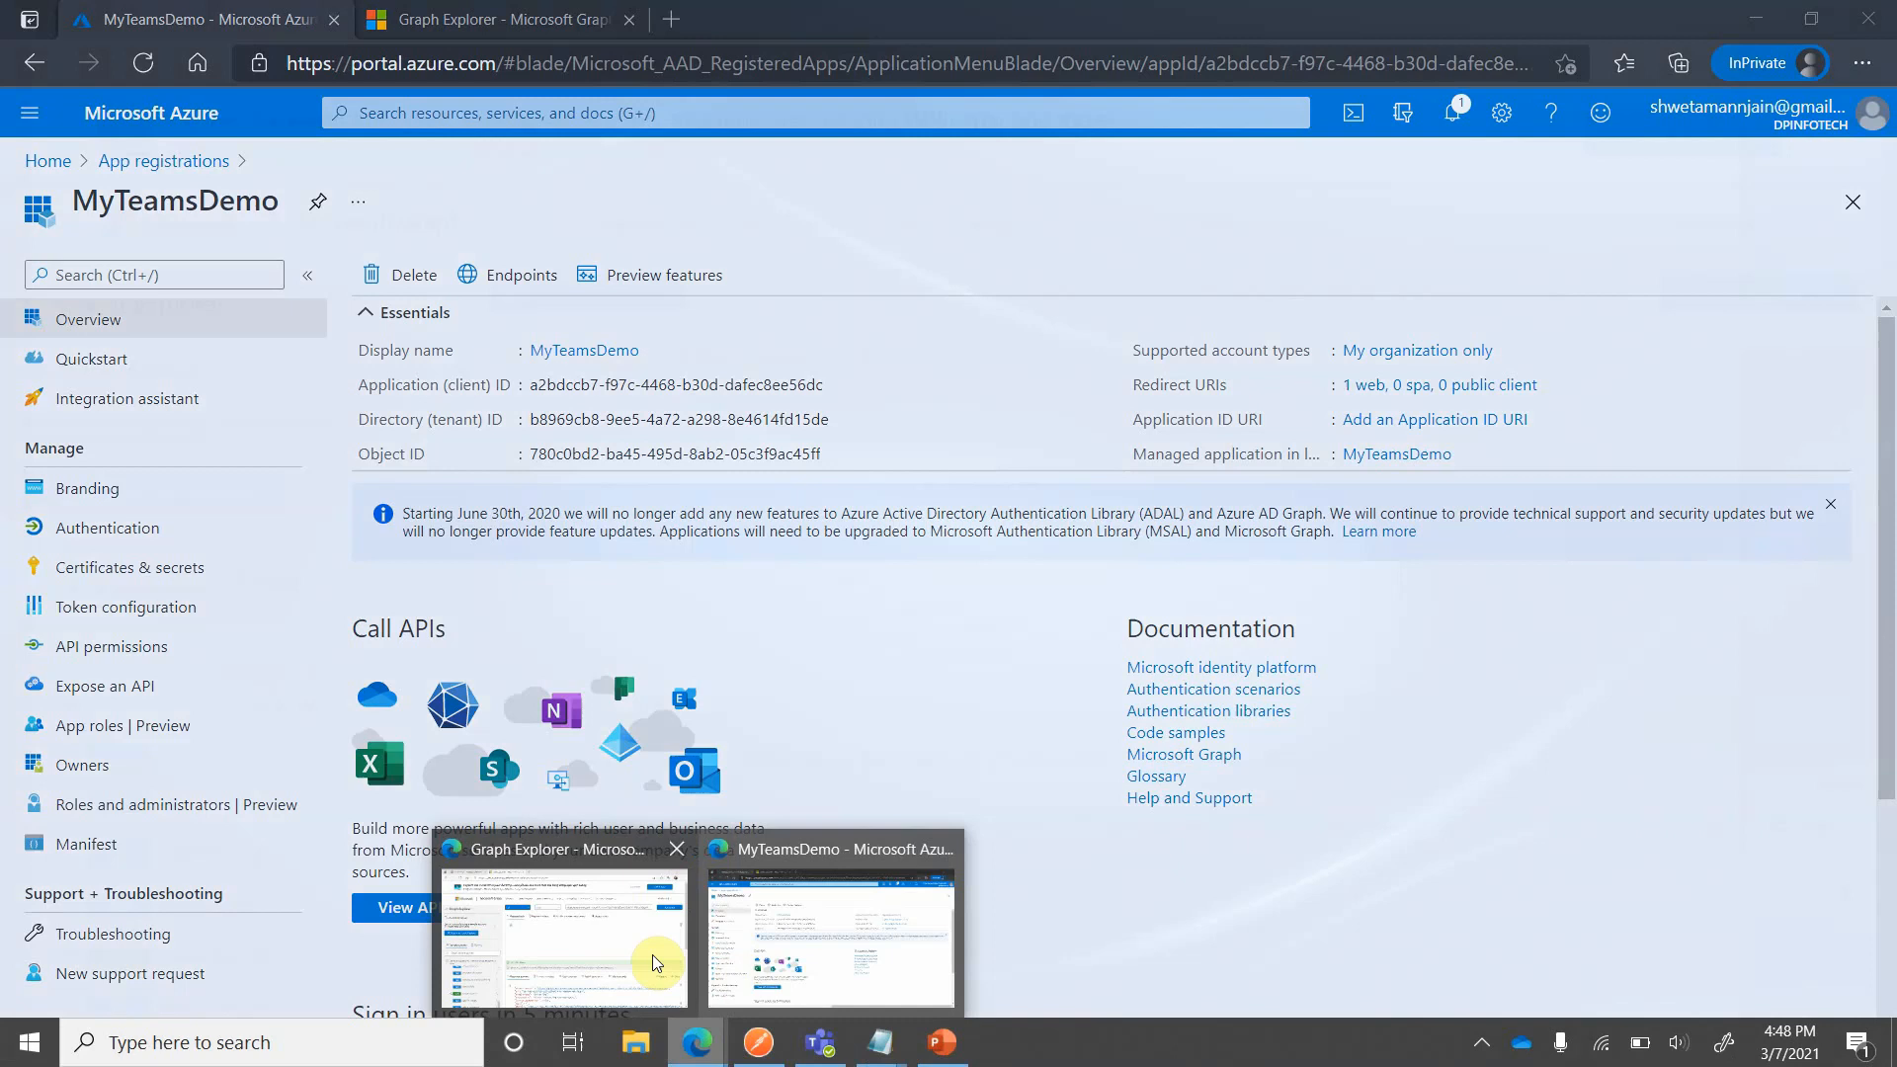
left_click(652, 954)
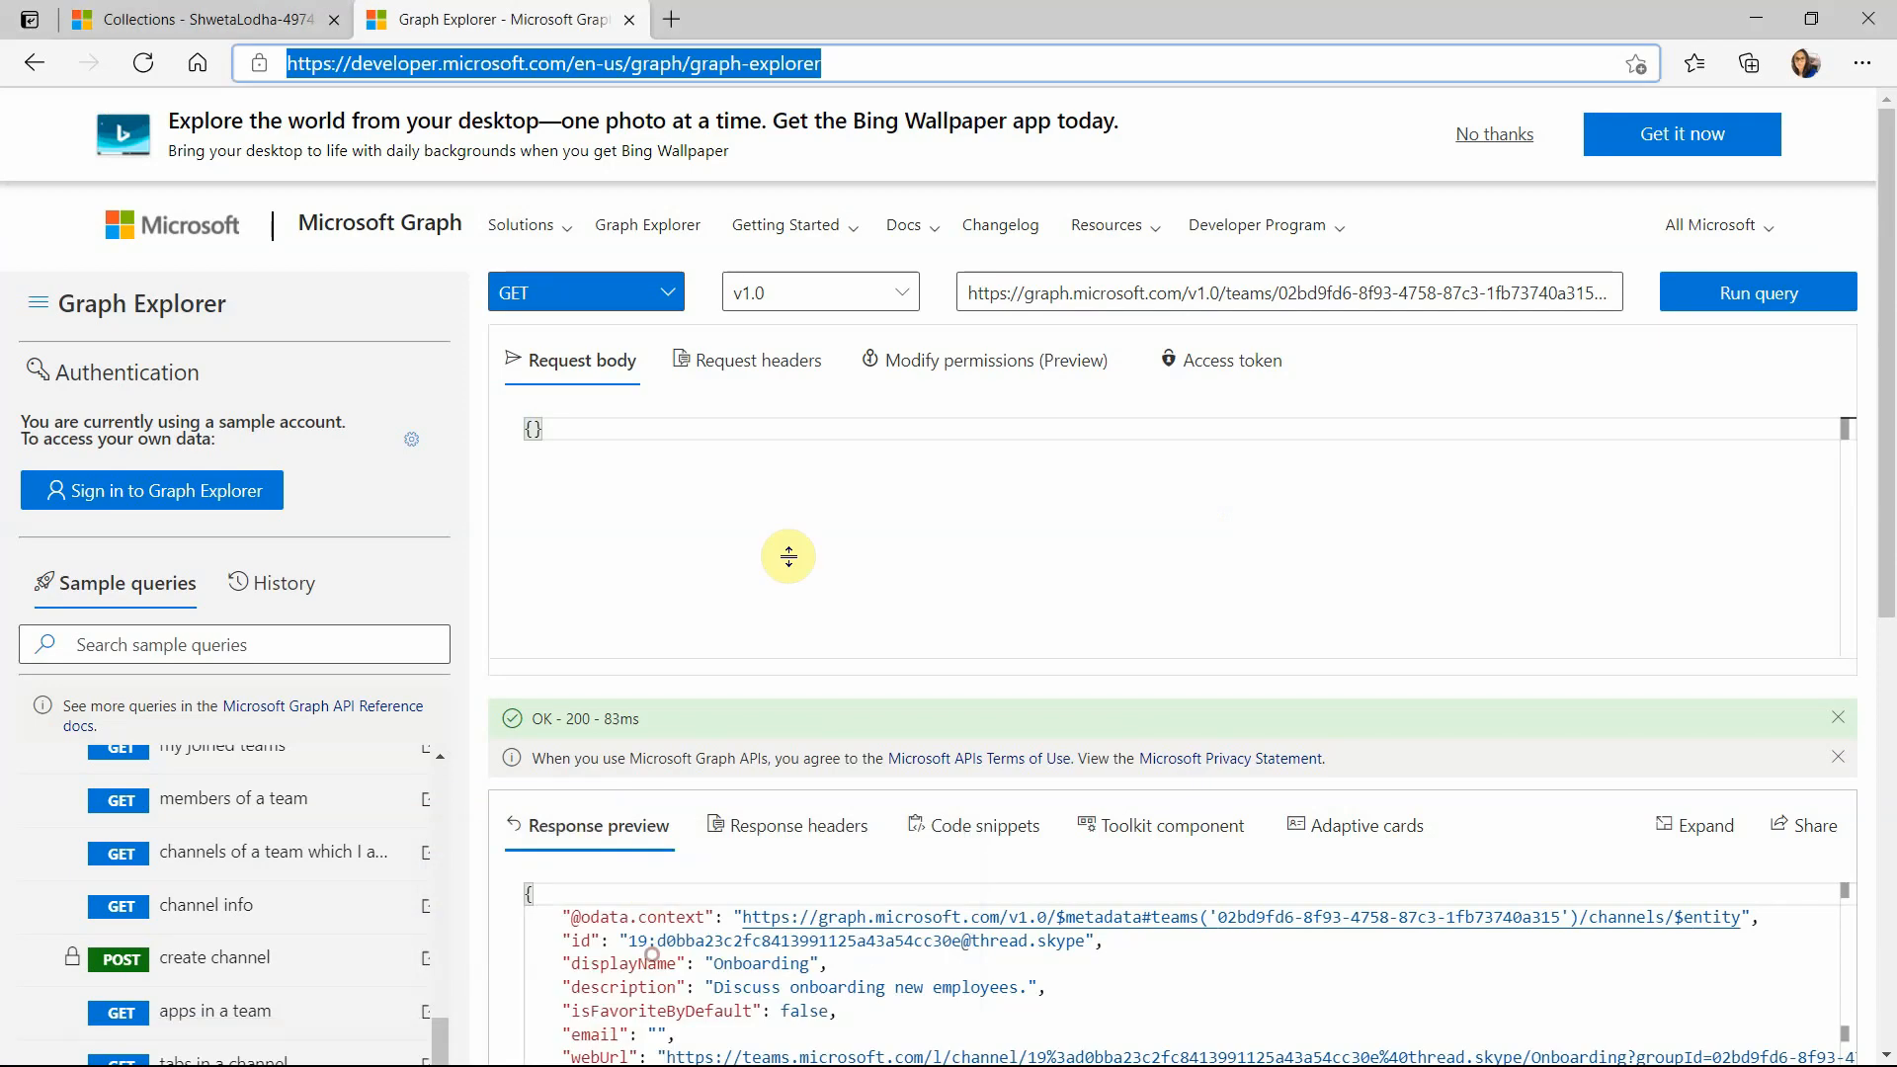
left_click(1111, 285)
key("ctrl+a")
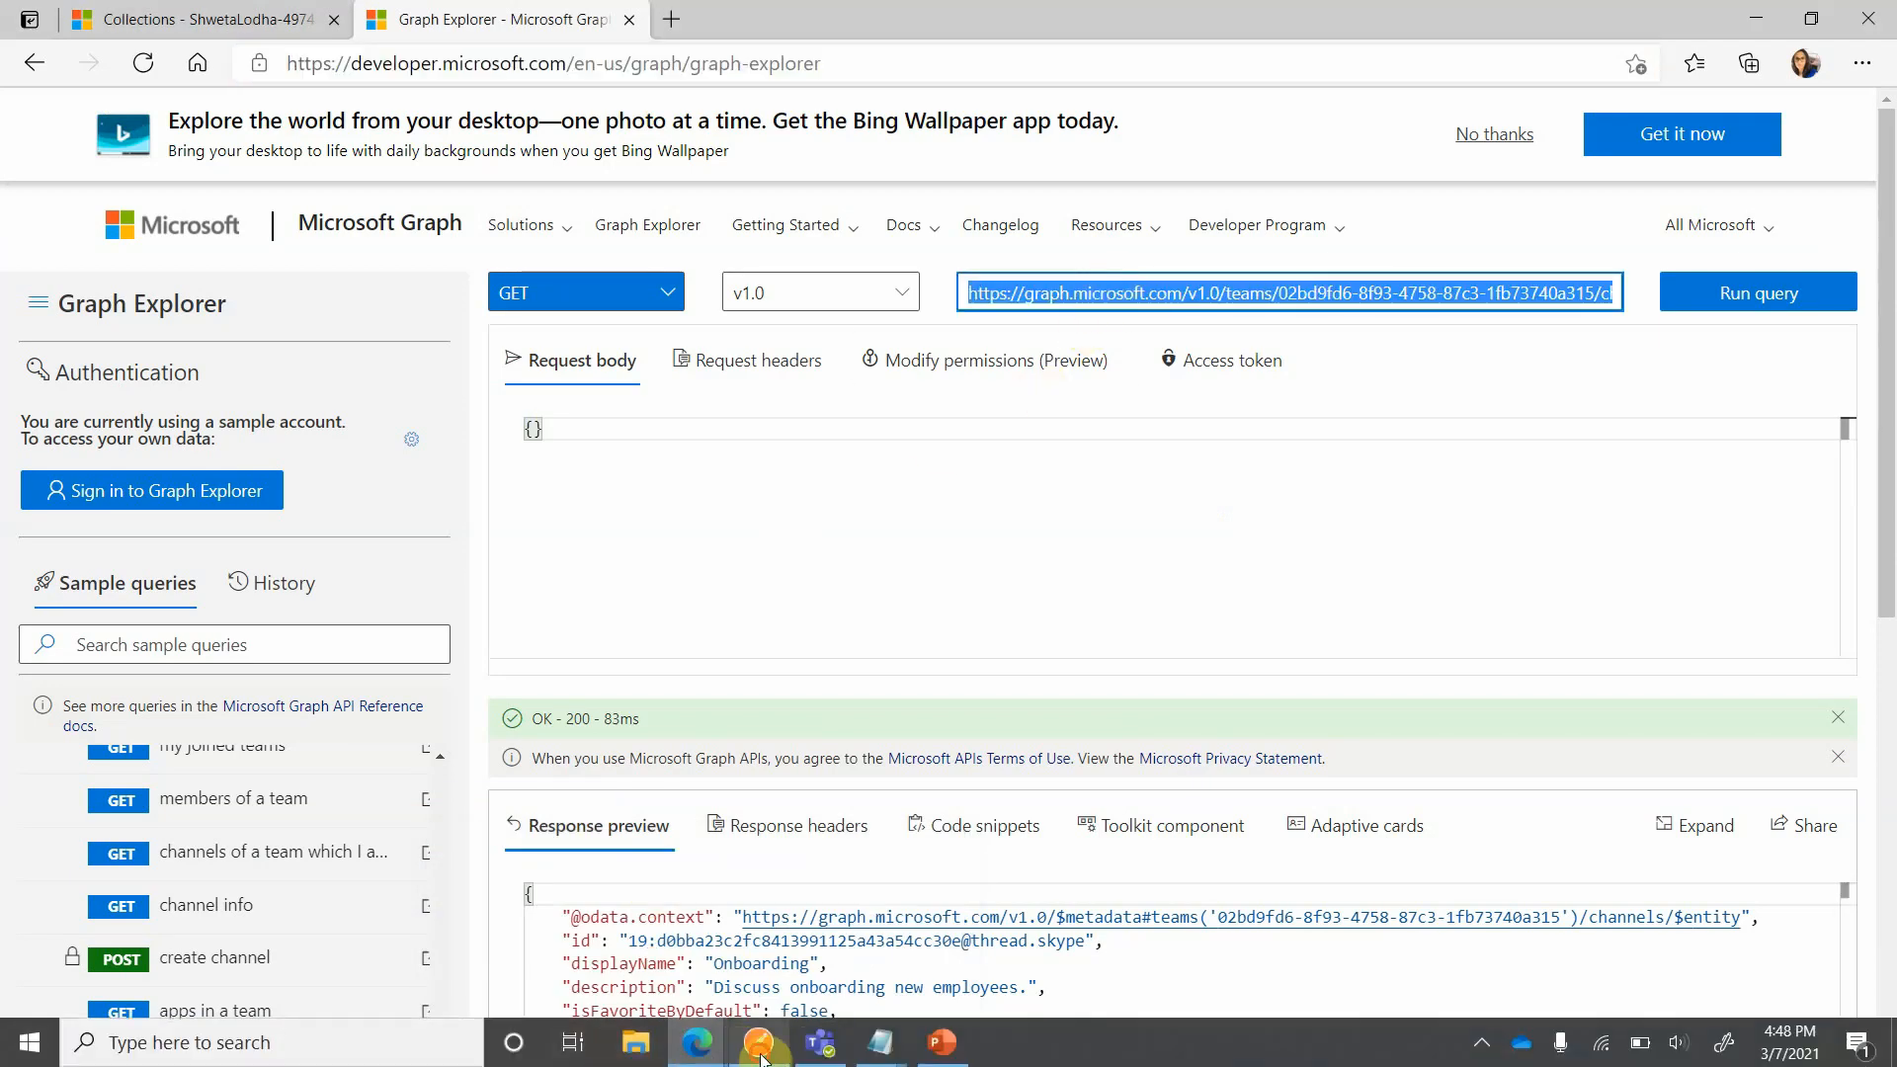
left_click(759, 1042)
left_click(530, 262)
key("ctrl+v")
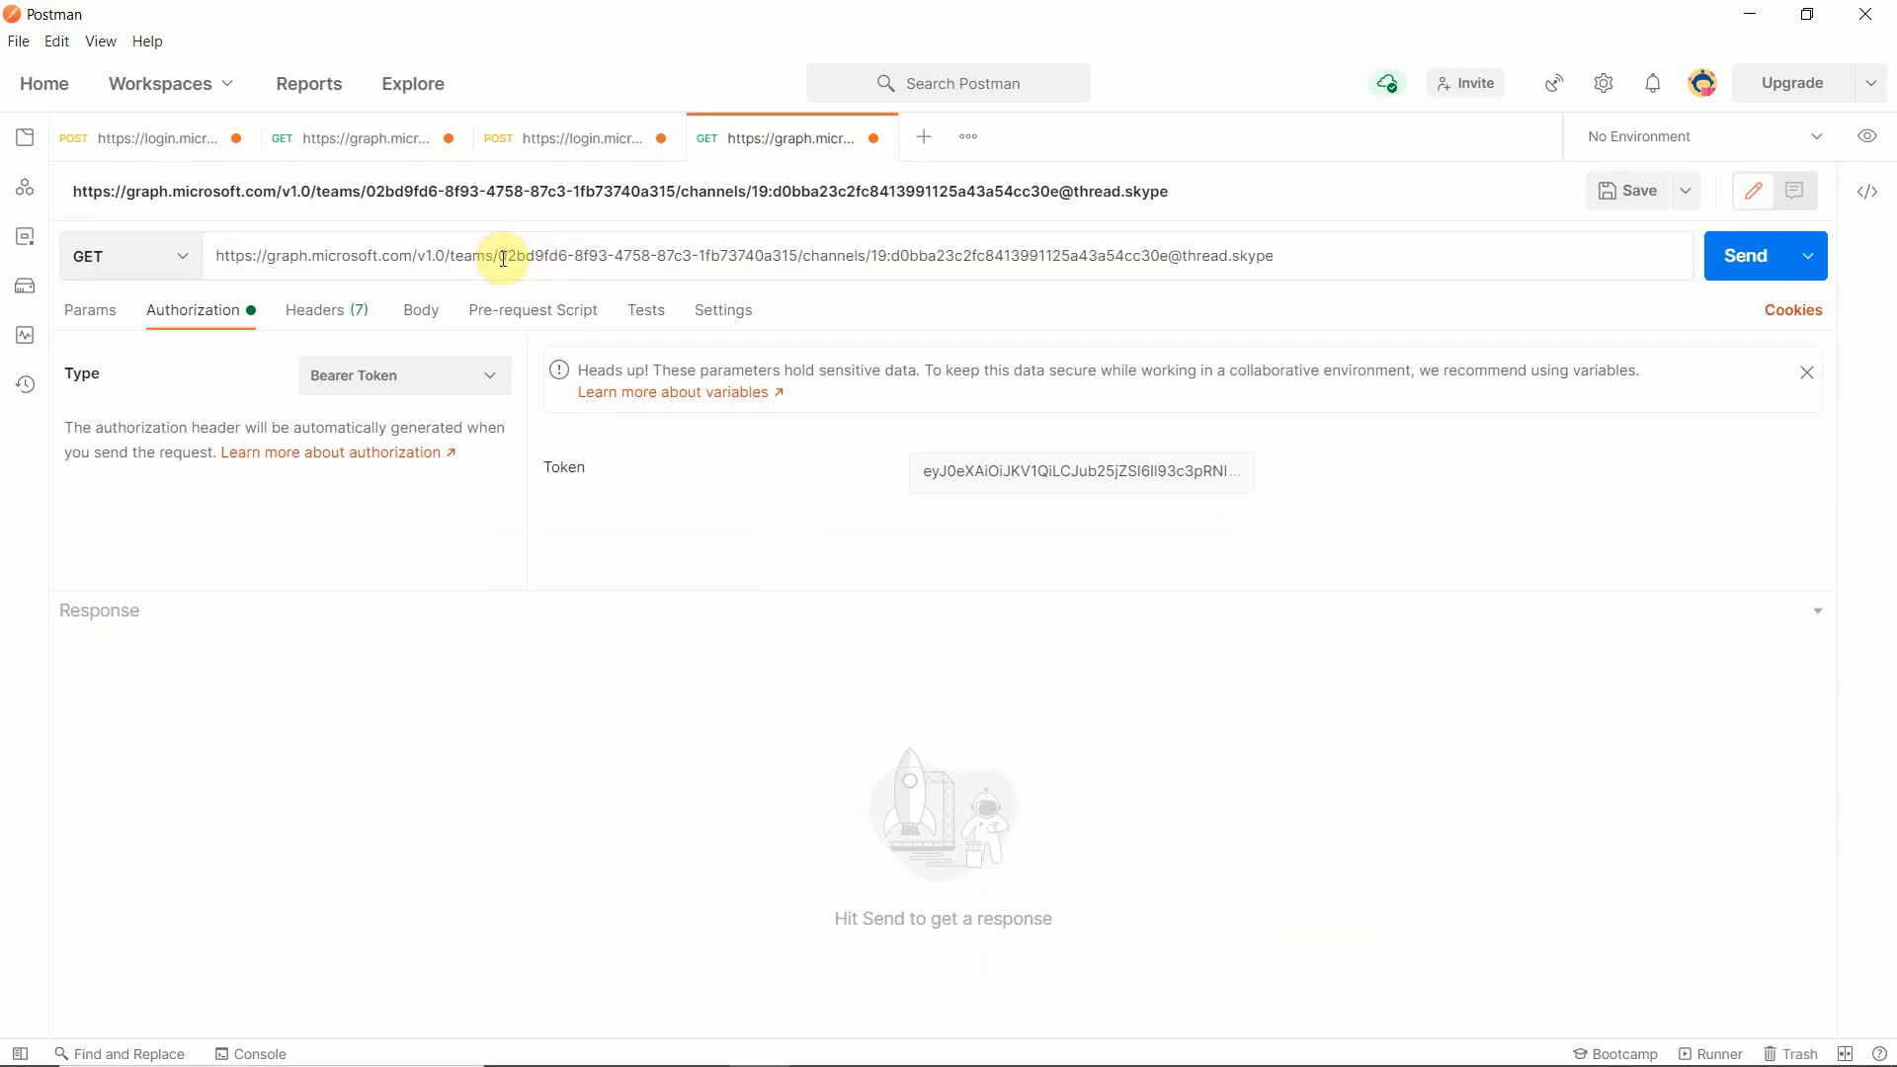
- Select the team ID in the request URL, switch to Microsoft Teams and examine the General channel's link for its IDs
left_click_drag(503, 259, 800, 259)
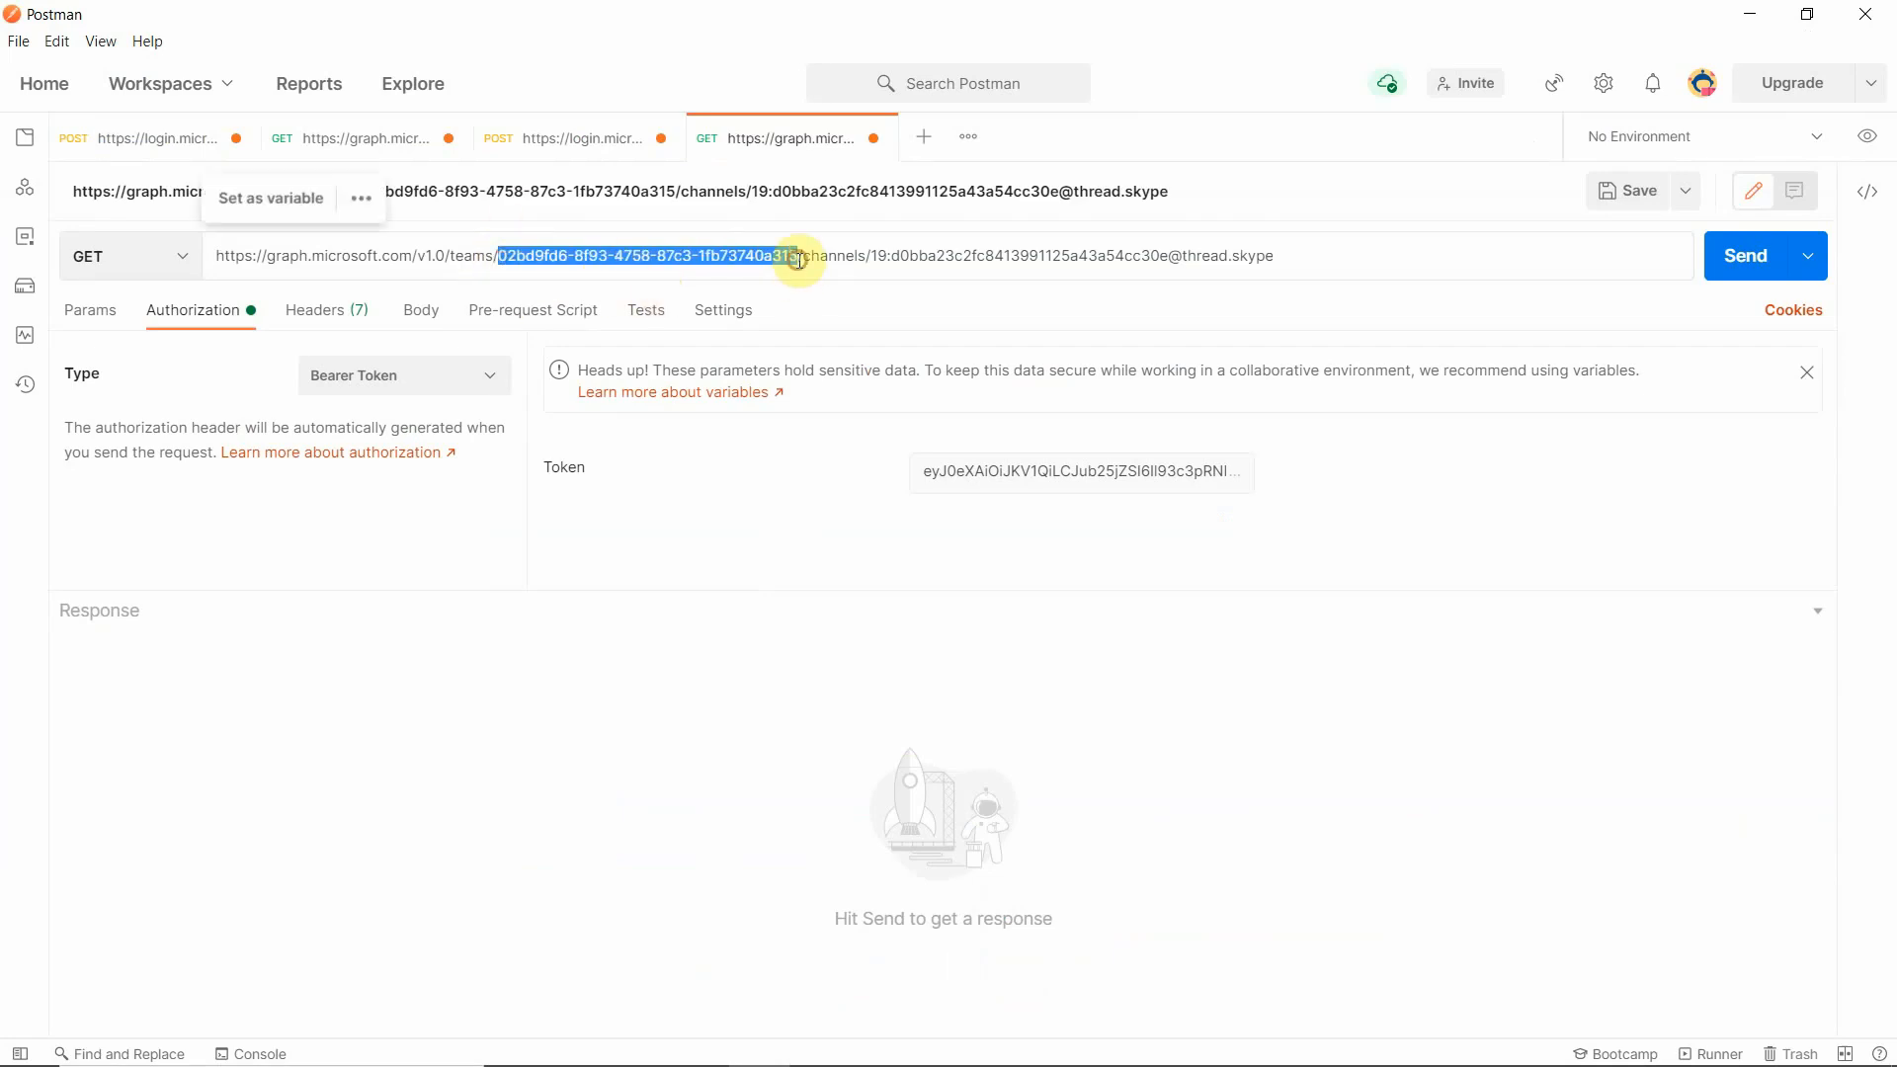
mouse_move(14, 1058)
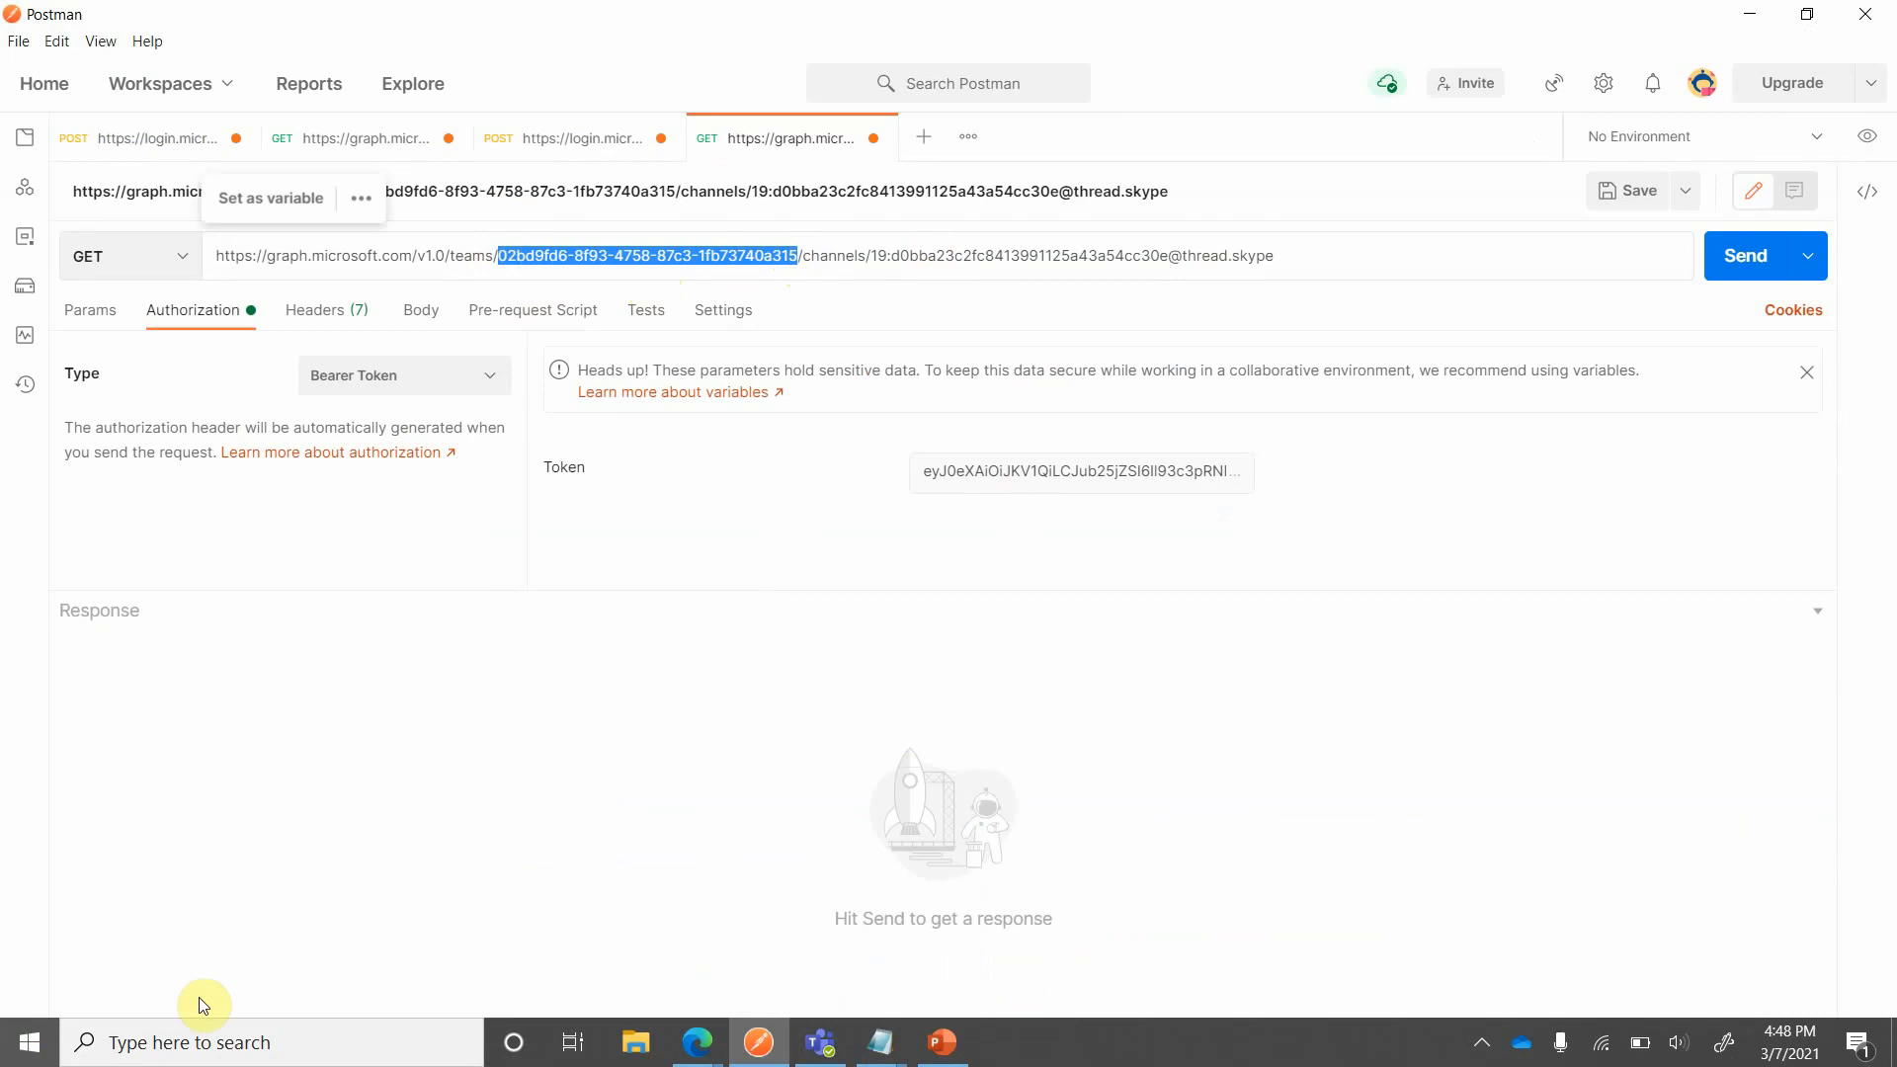
left_click(845, 1055)
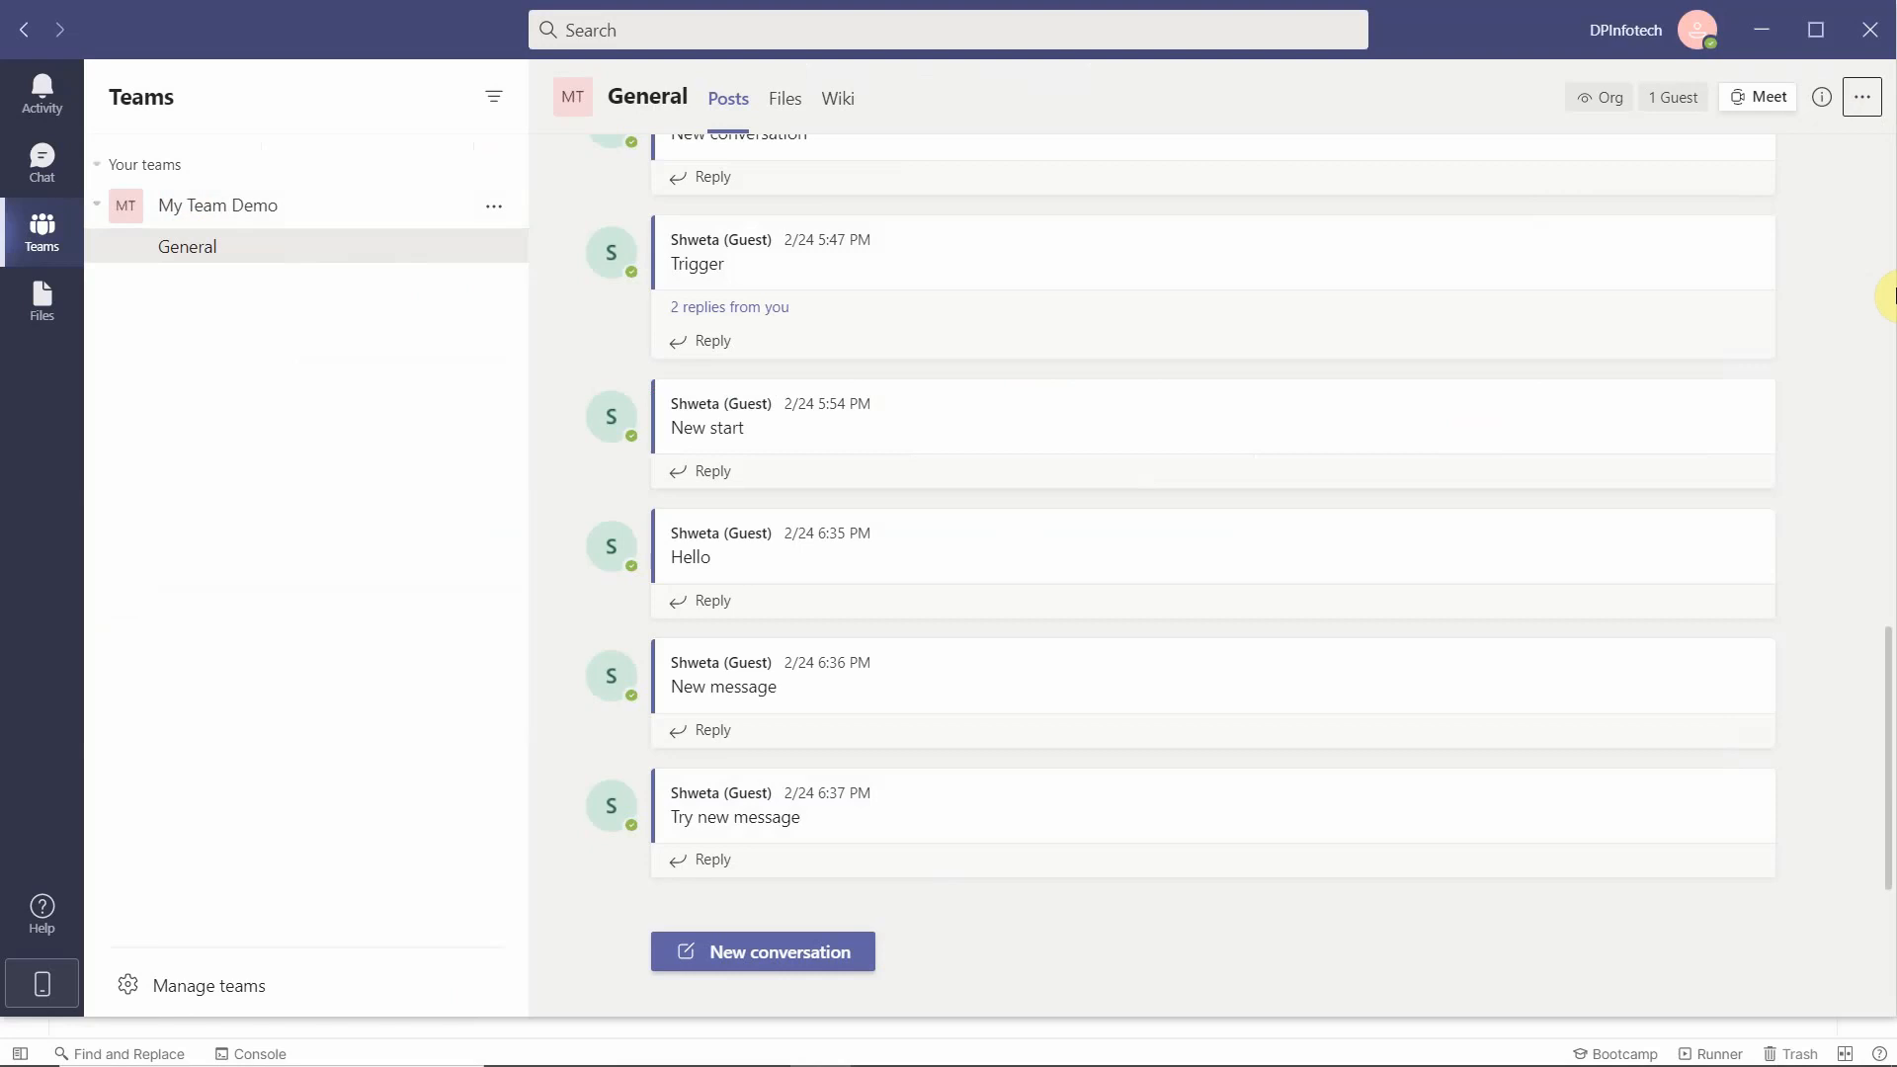
left_click(1863, 97)
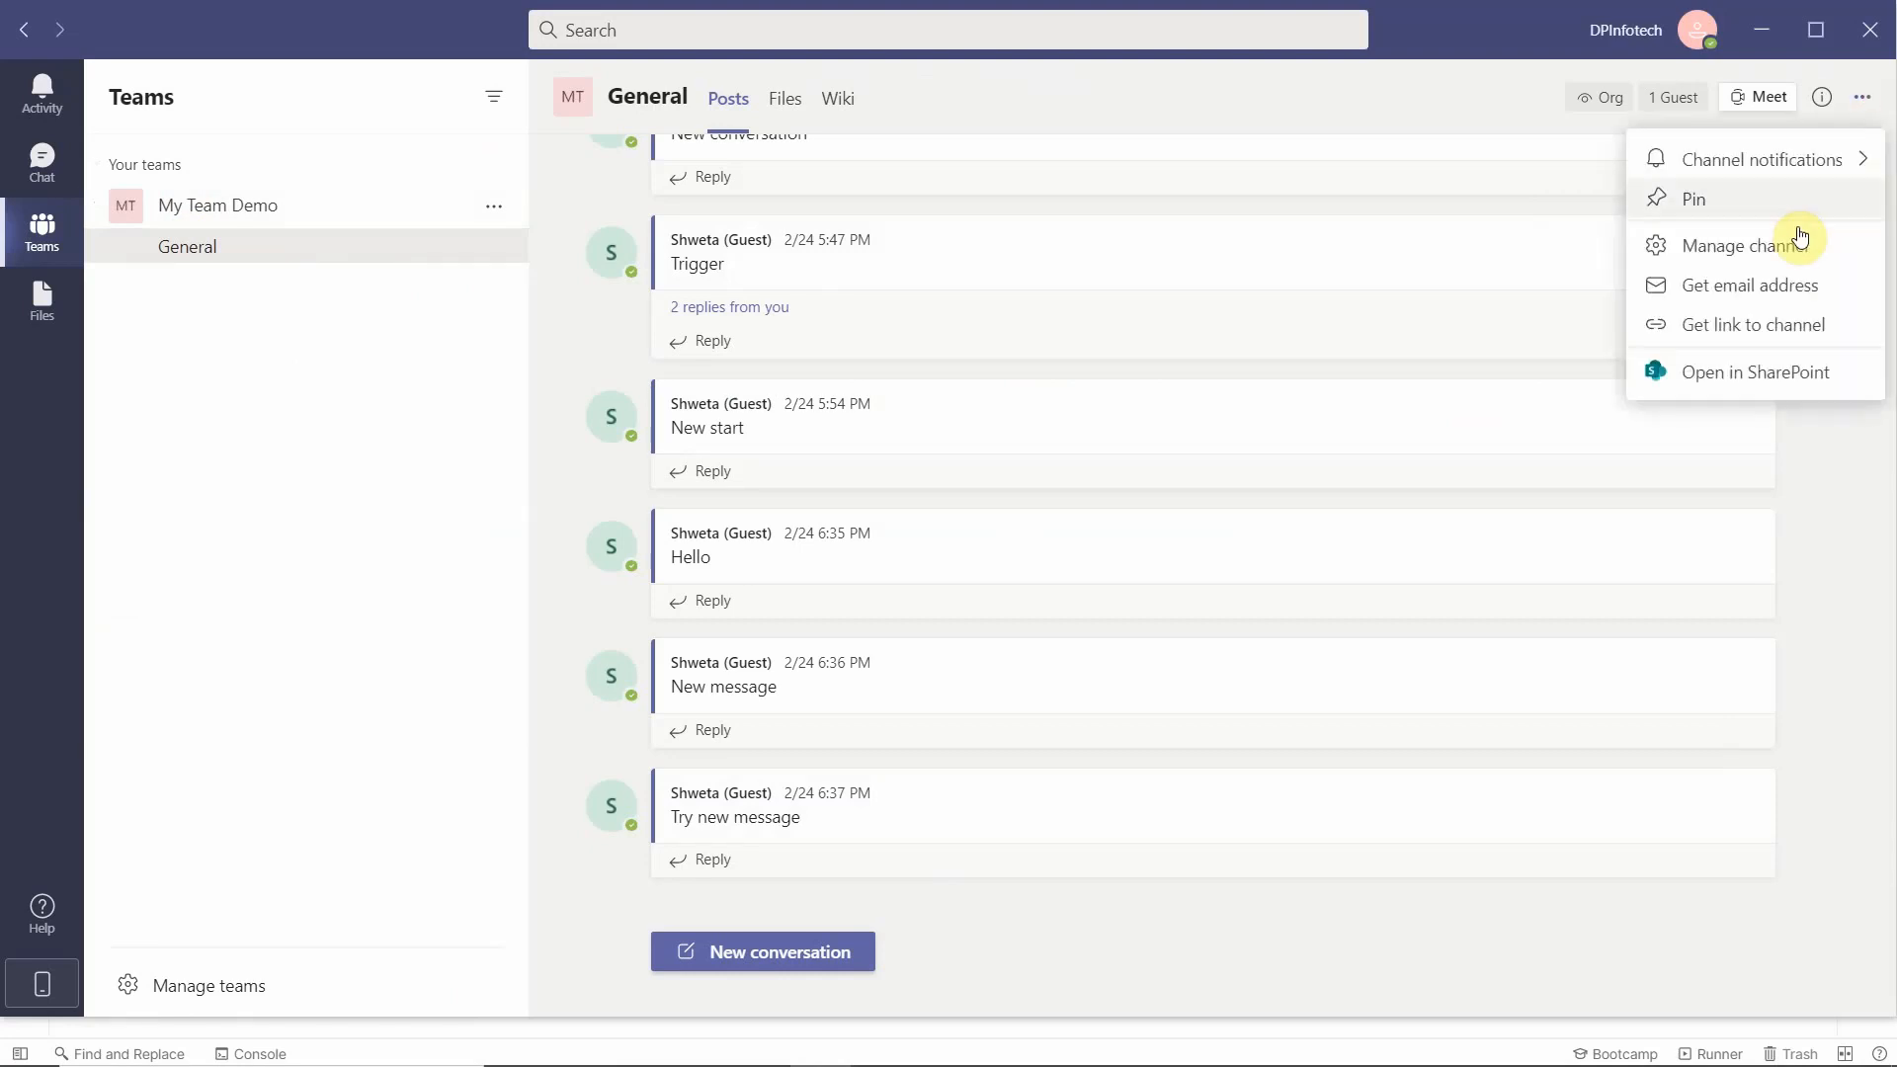
left_click(1737, 326)
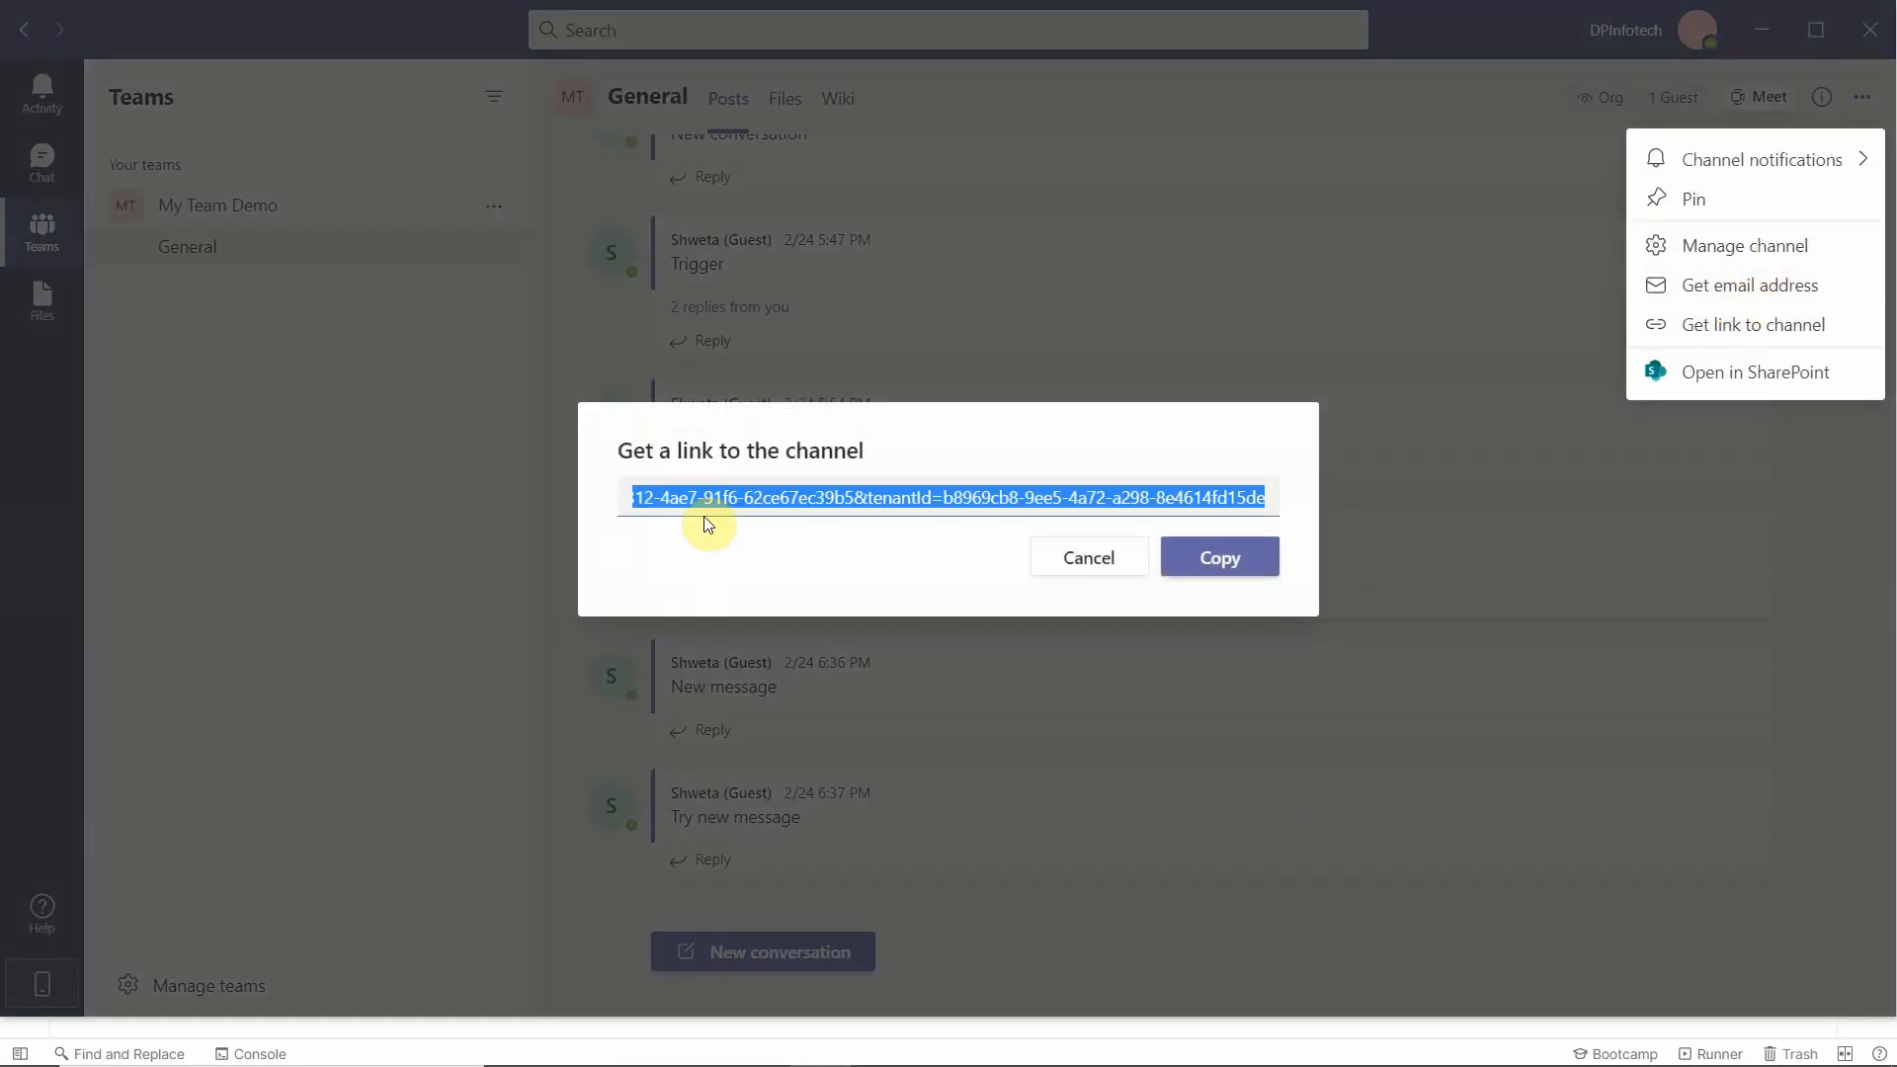
double_click(769, 502)
left_click(1068, 491)
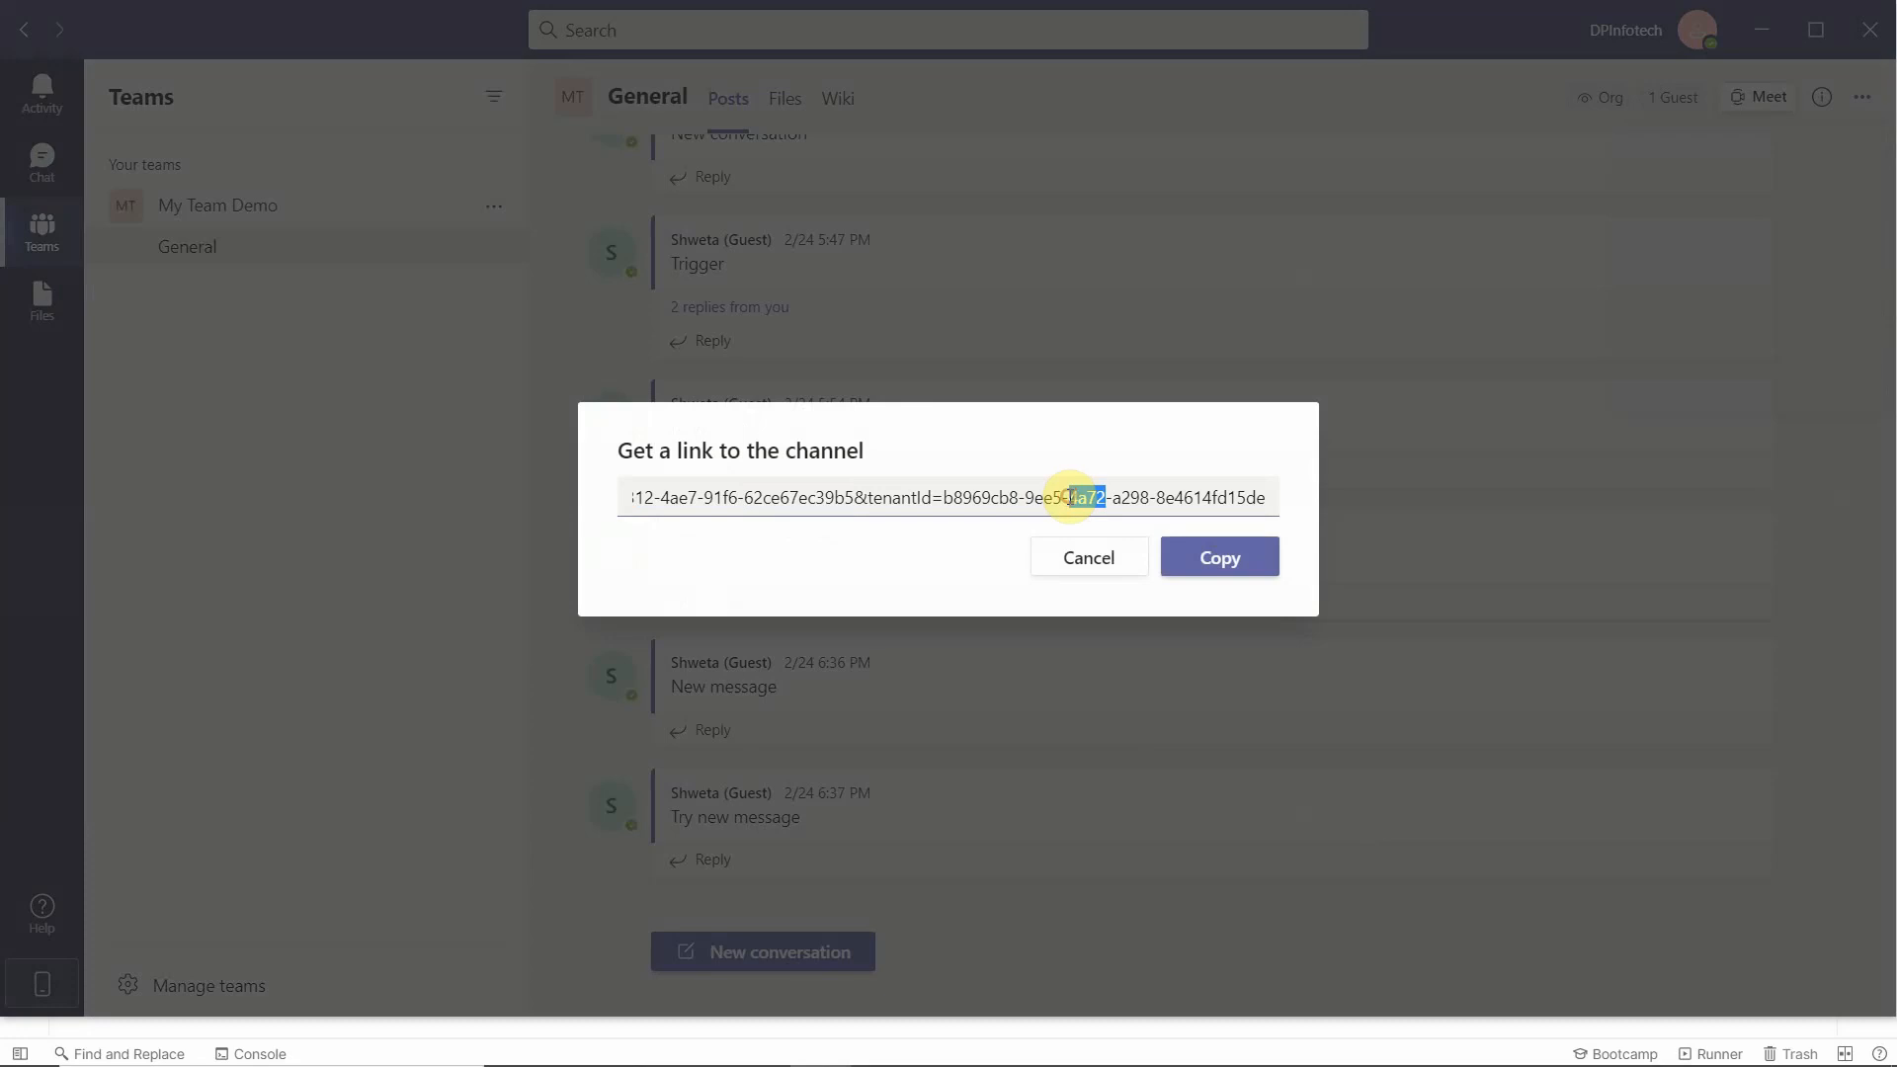
left_click_drag(1164, 494, 1367, 500)
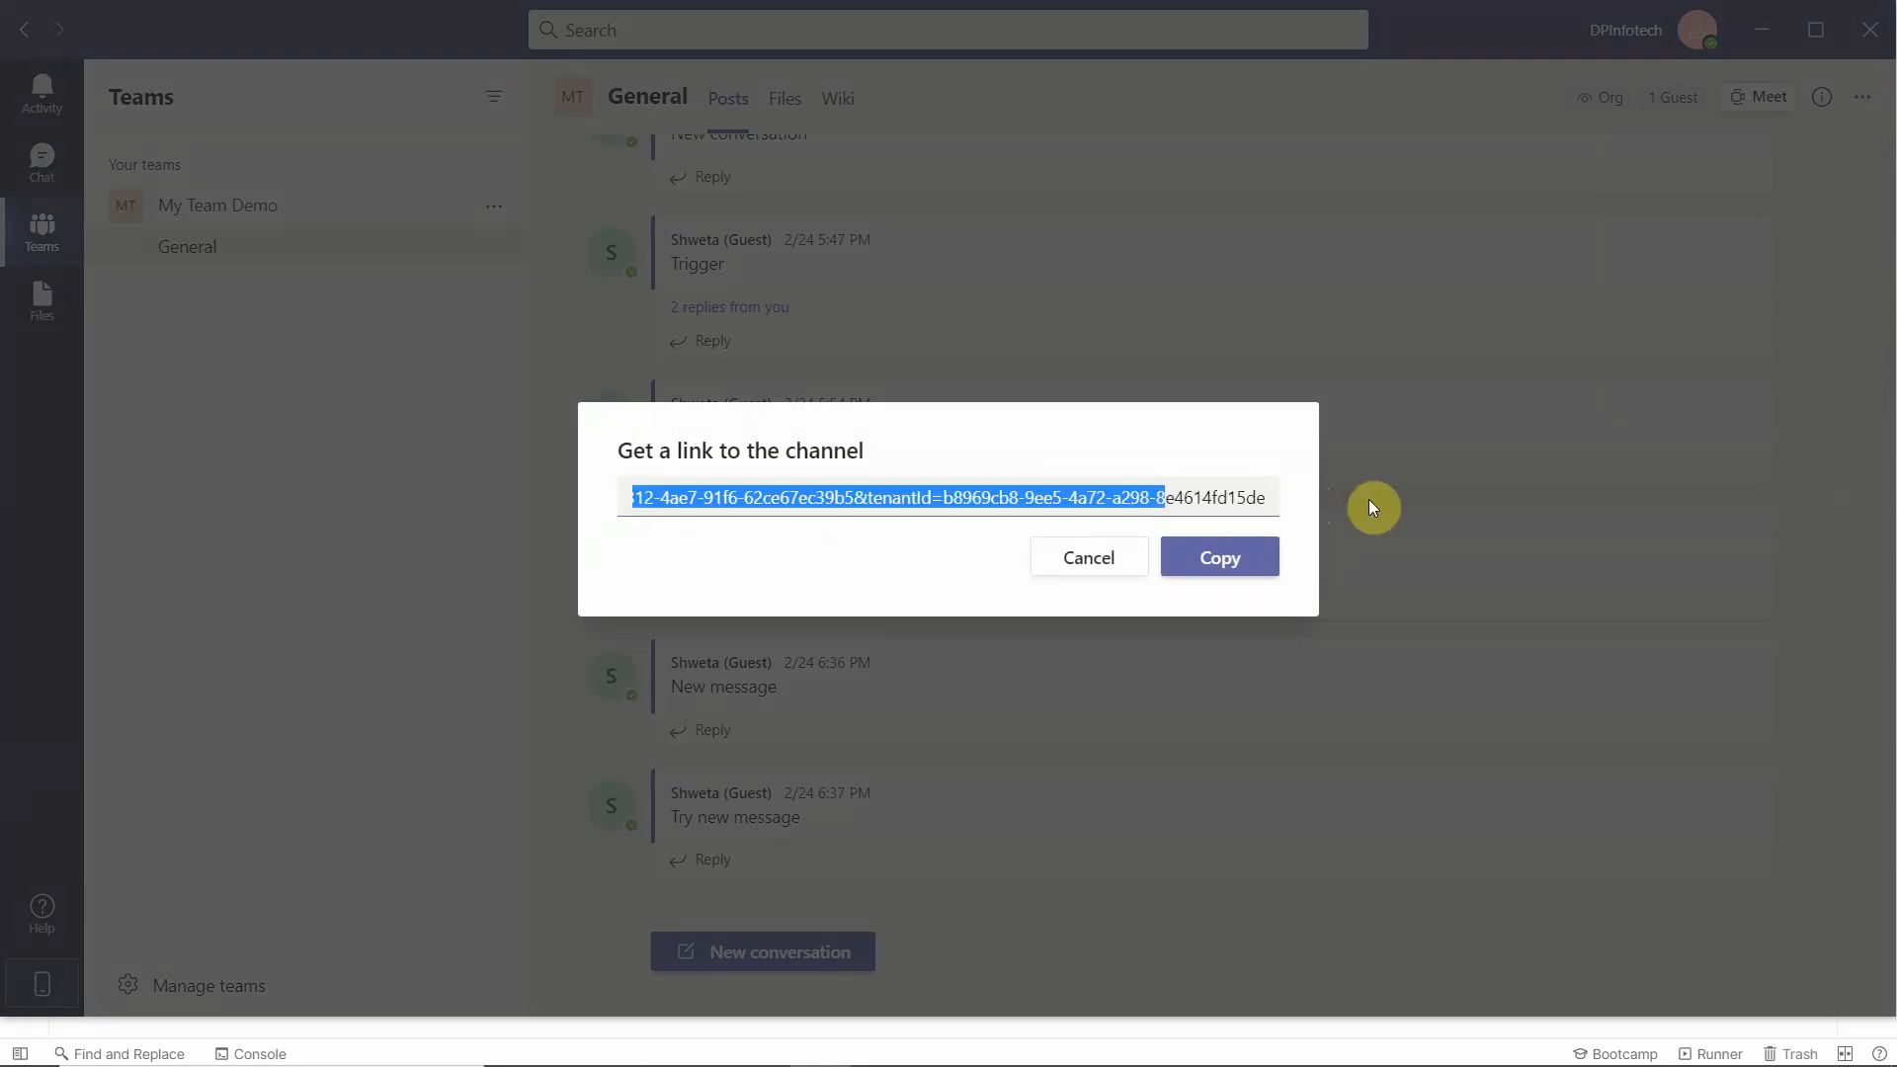
left_click(1106, 562)
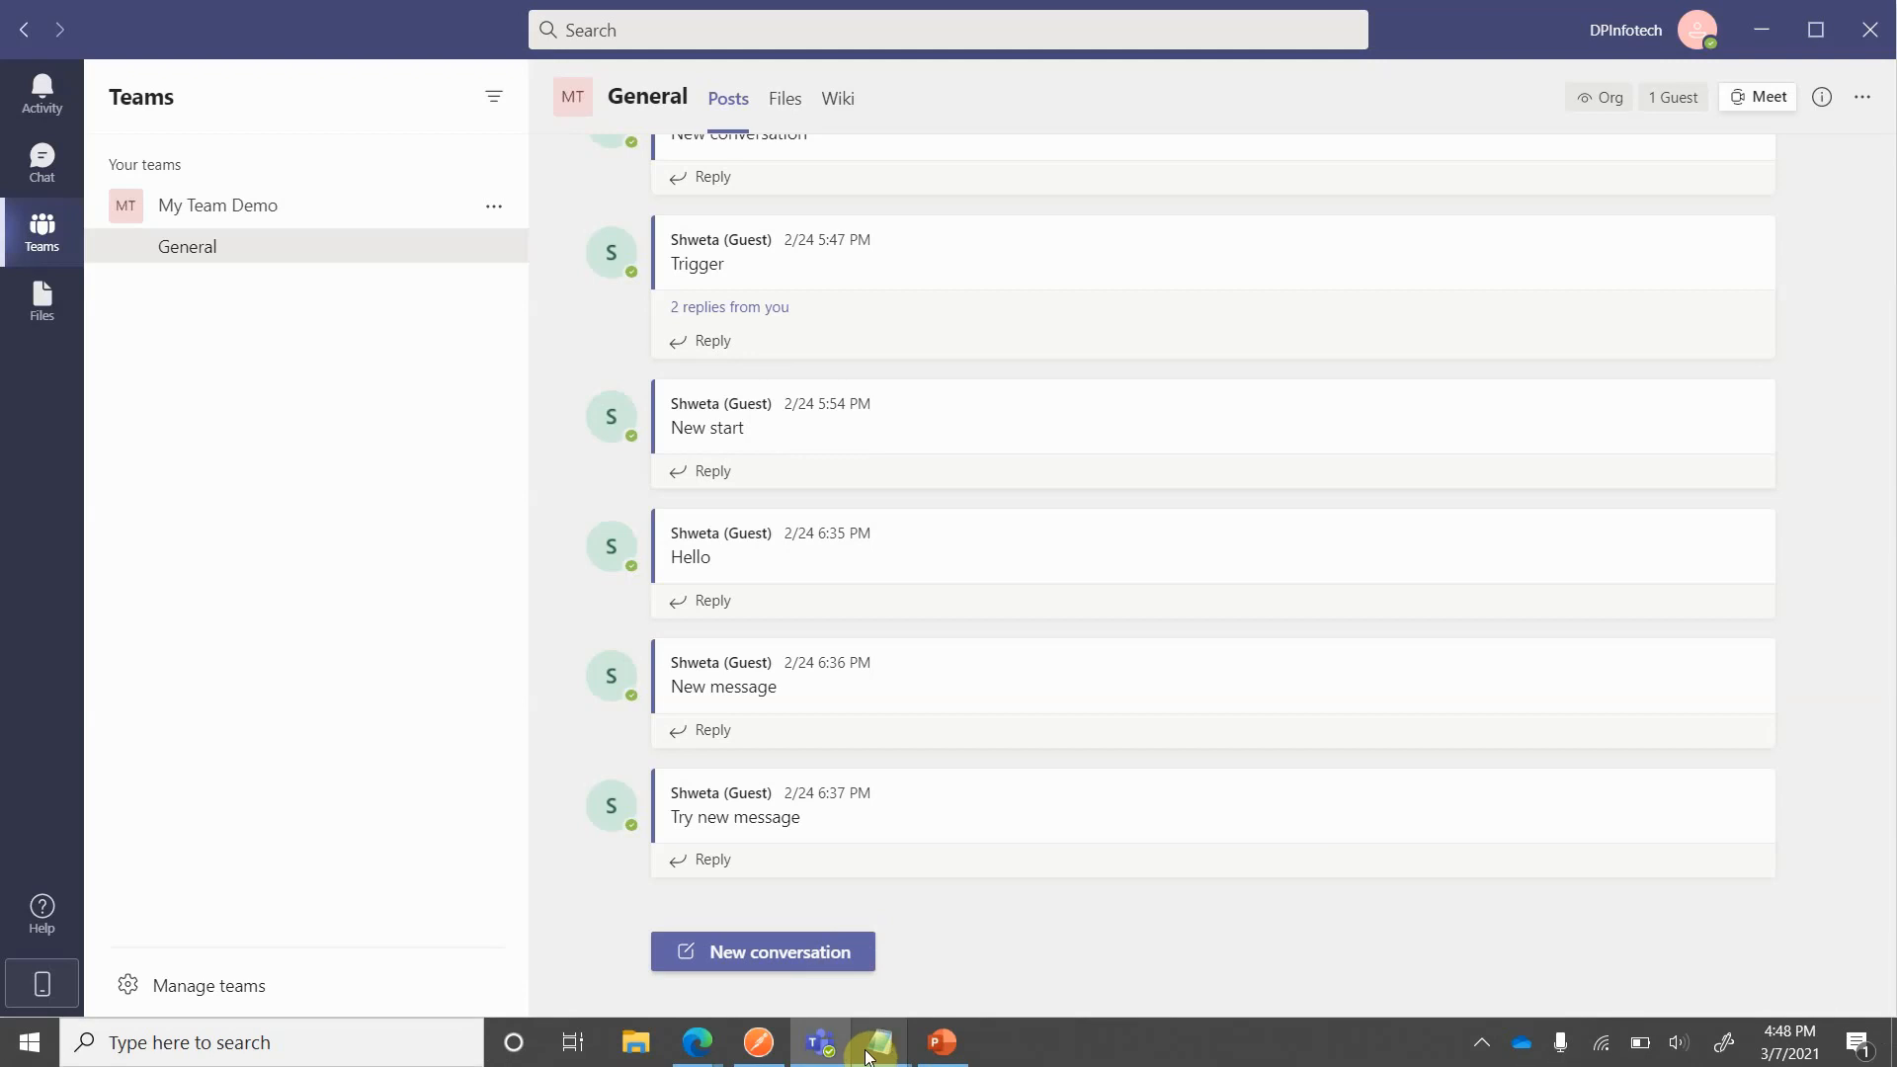
- Copy the team ID from the untitled Notepad note and set it in the Postman request URL as 2c51388b-6312-4ae7-91f6-62ce67ec39b5
left_click(876, 1055)
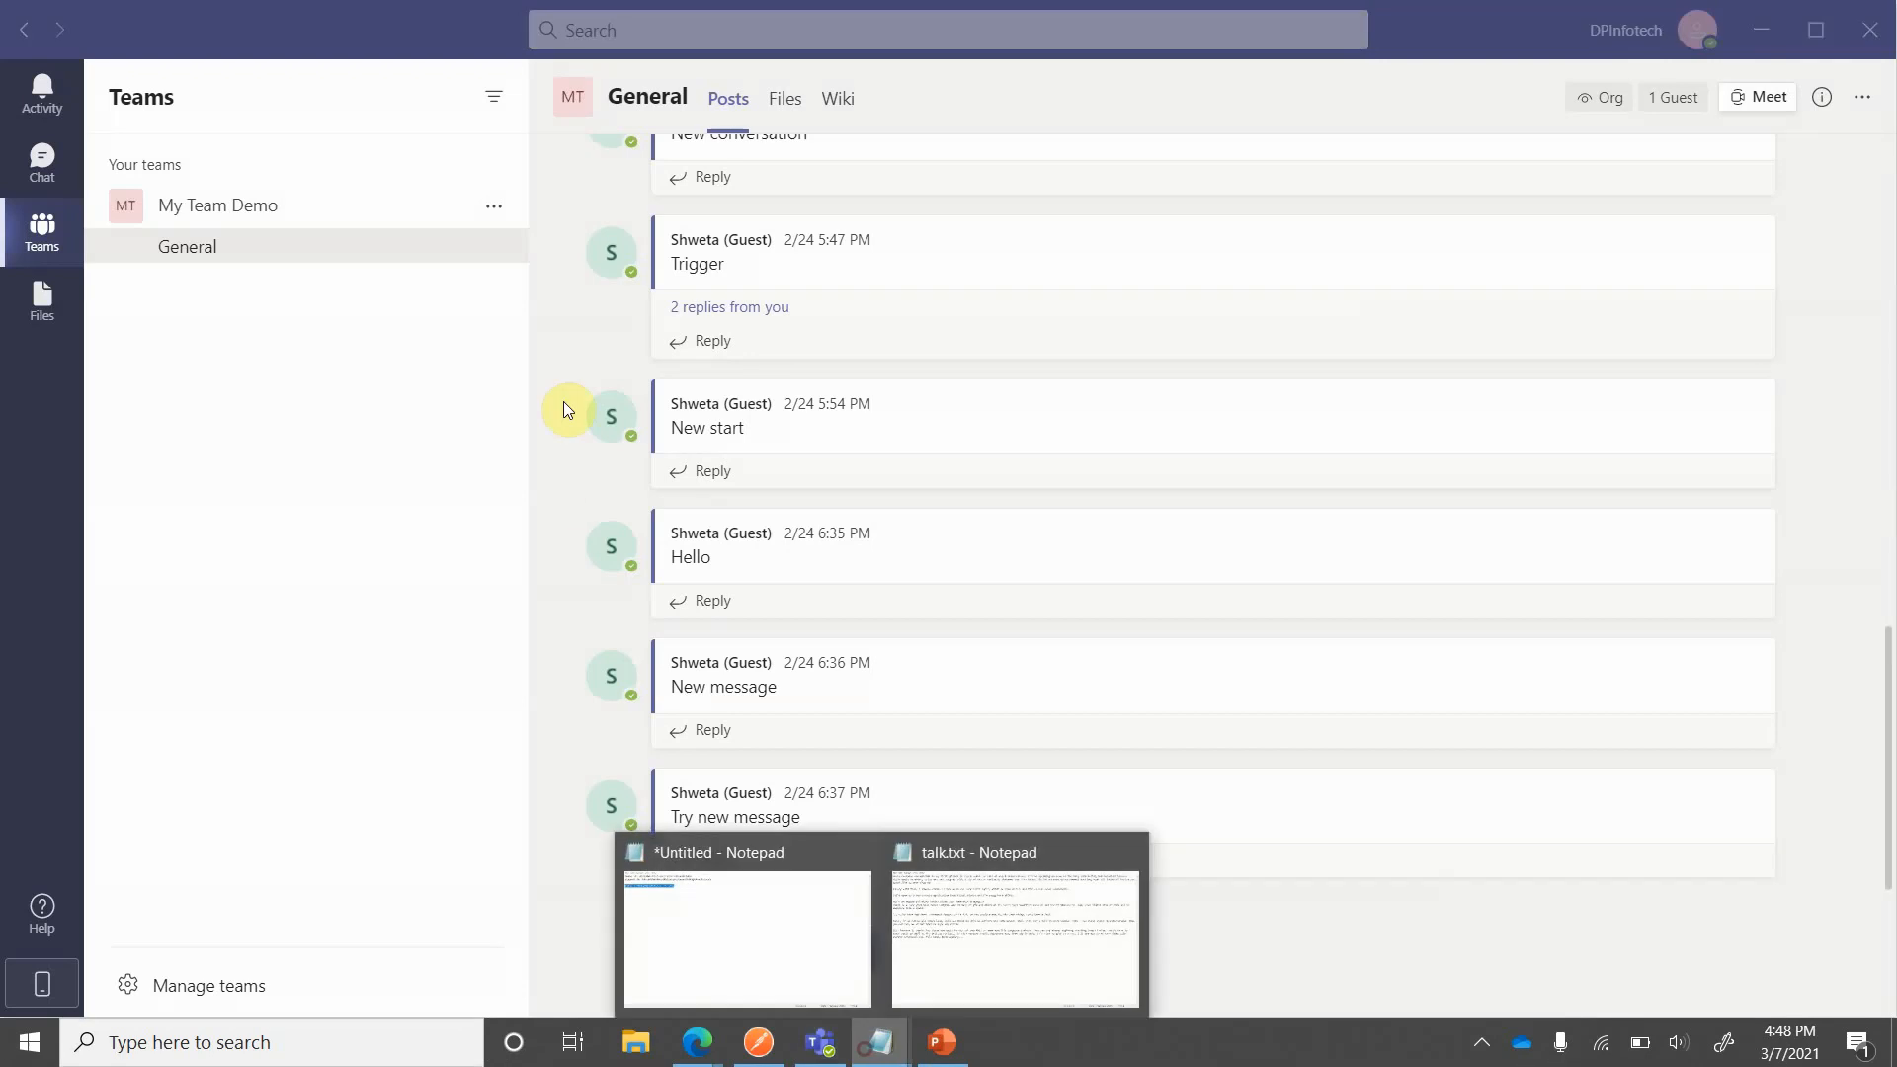
left_click(708, 906)
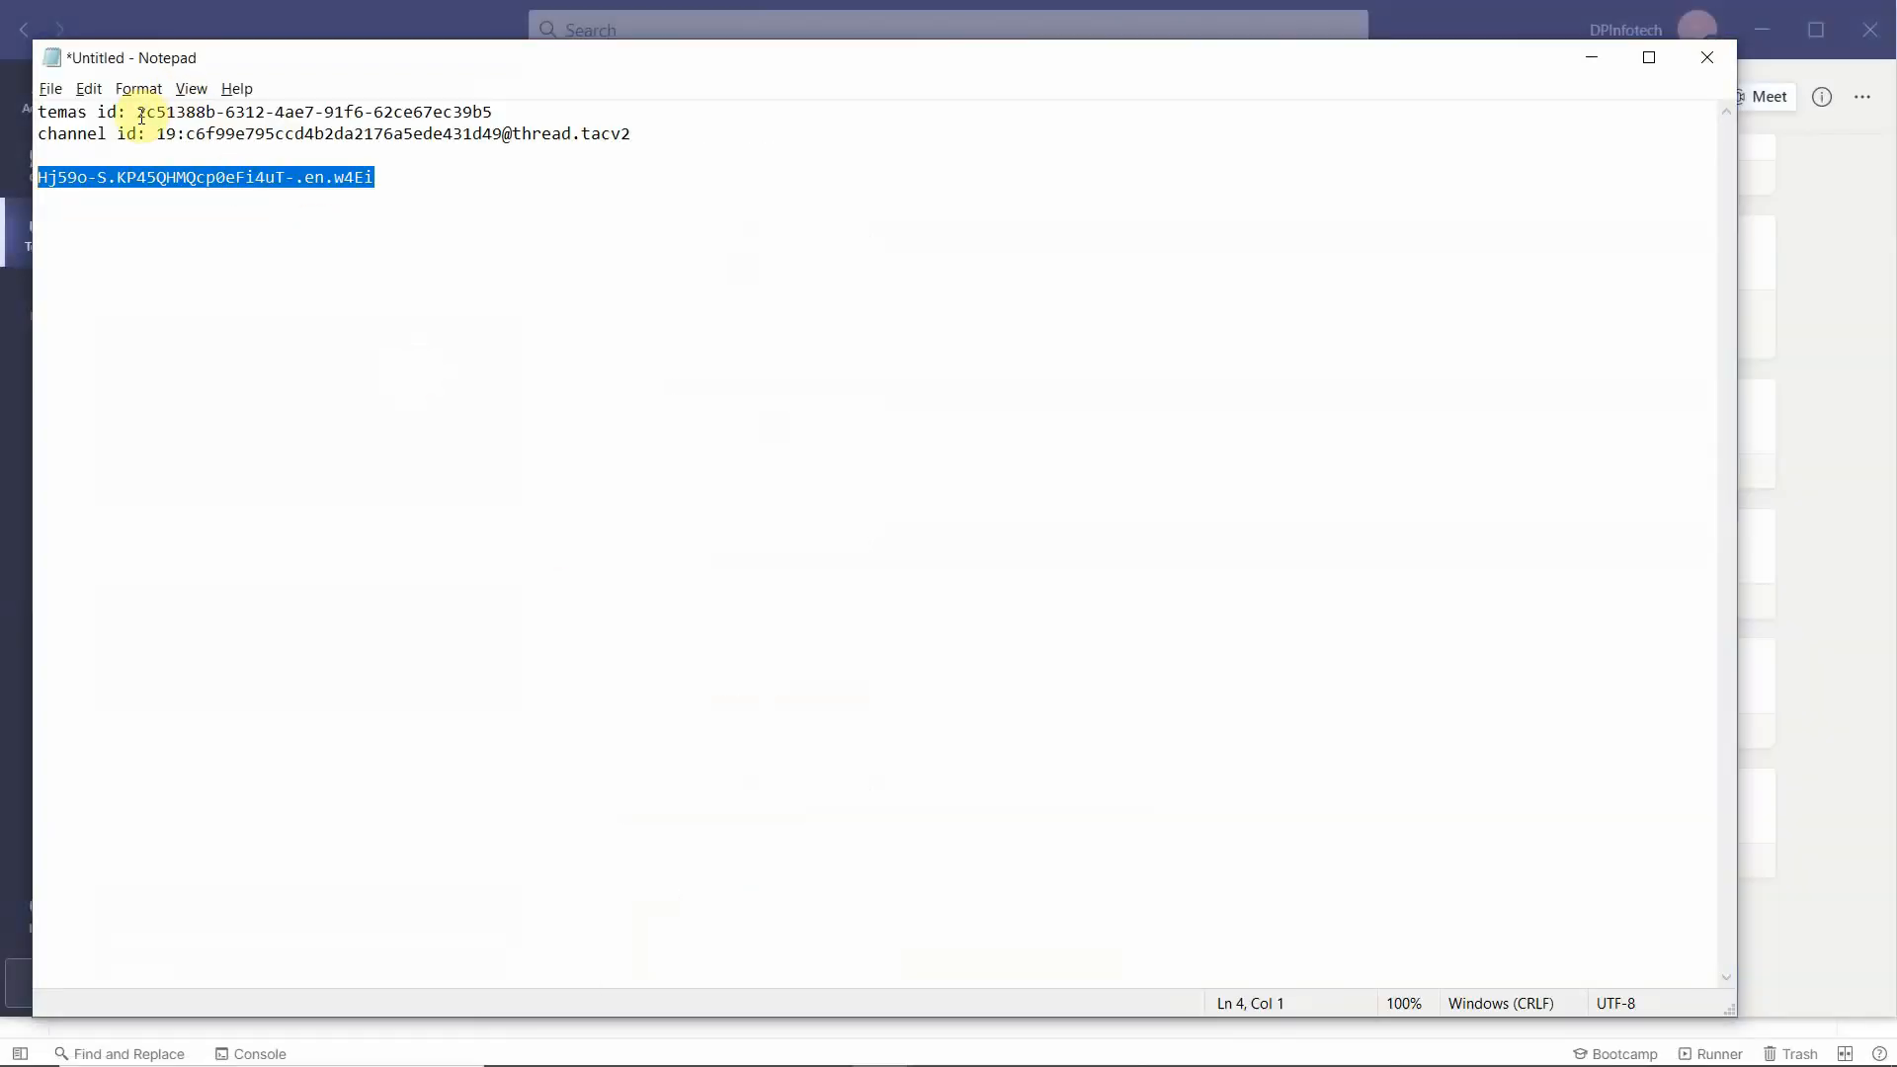
left_click_drag(141, 116, 507, 112)
key("ctrl+c")
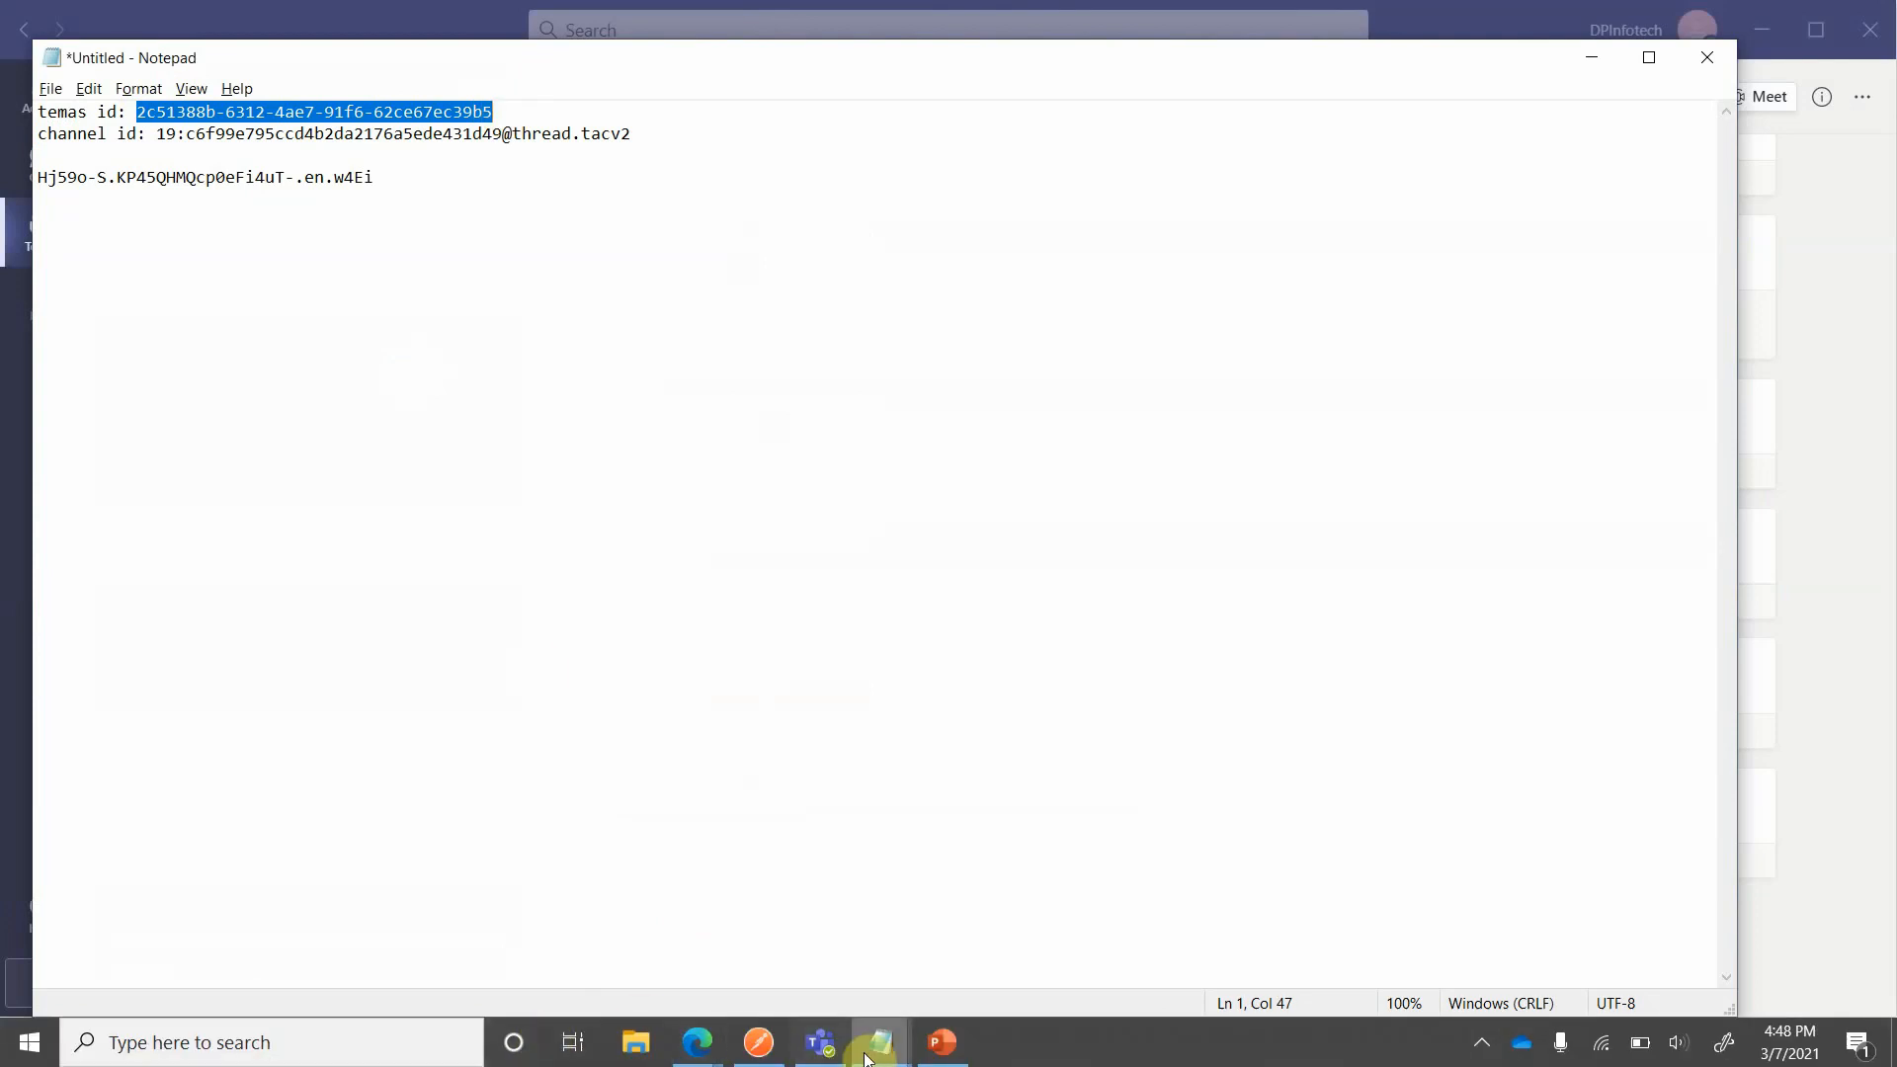
left_click(741, 1053)
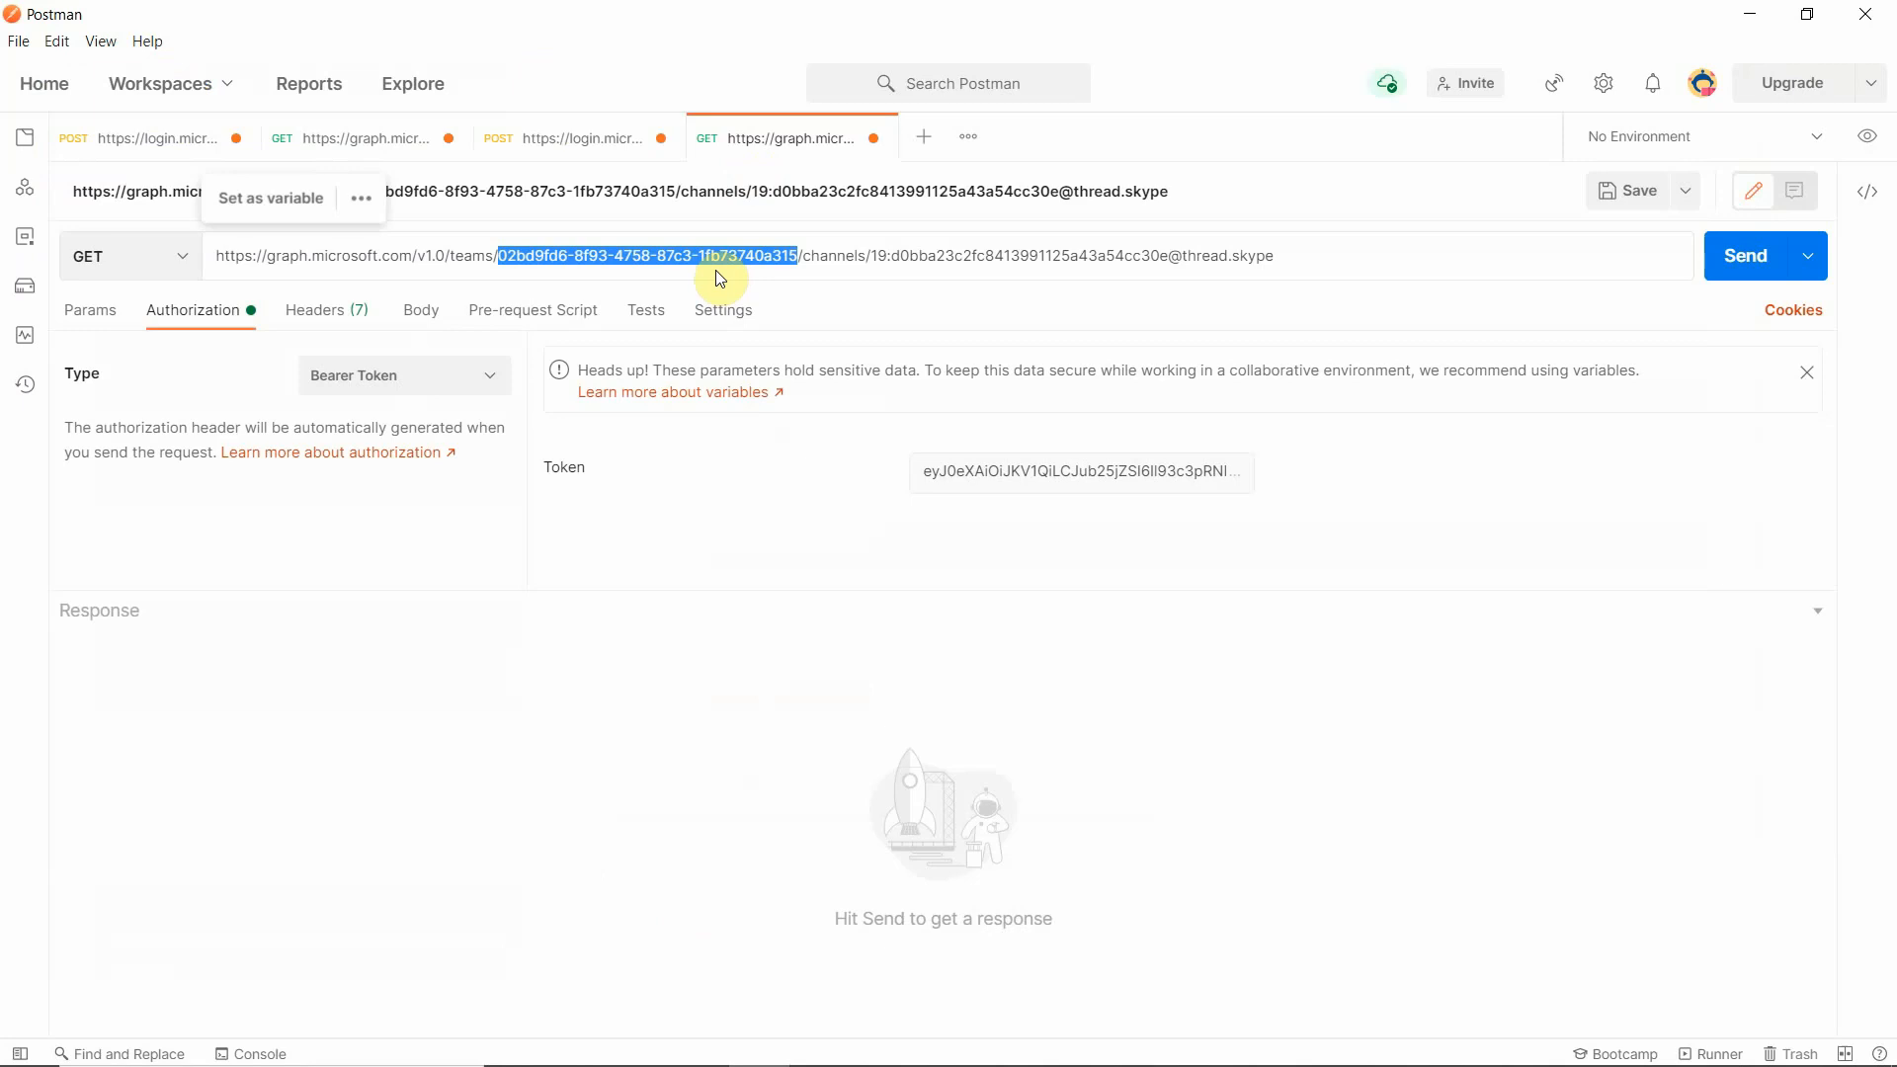
key("ctrl+v")
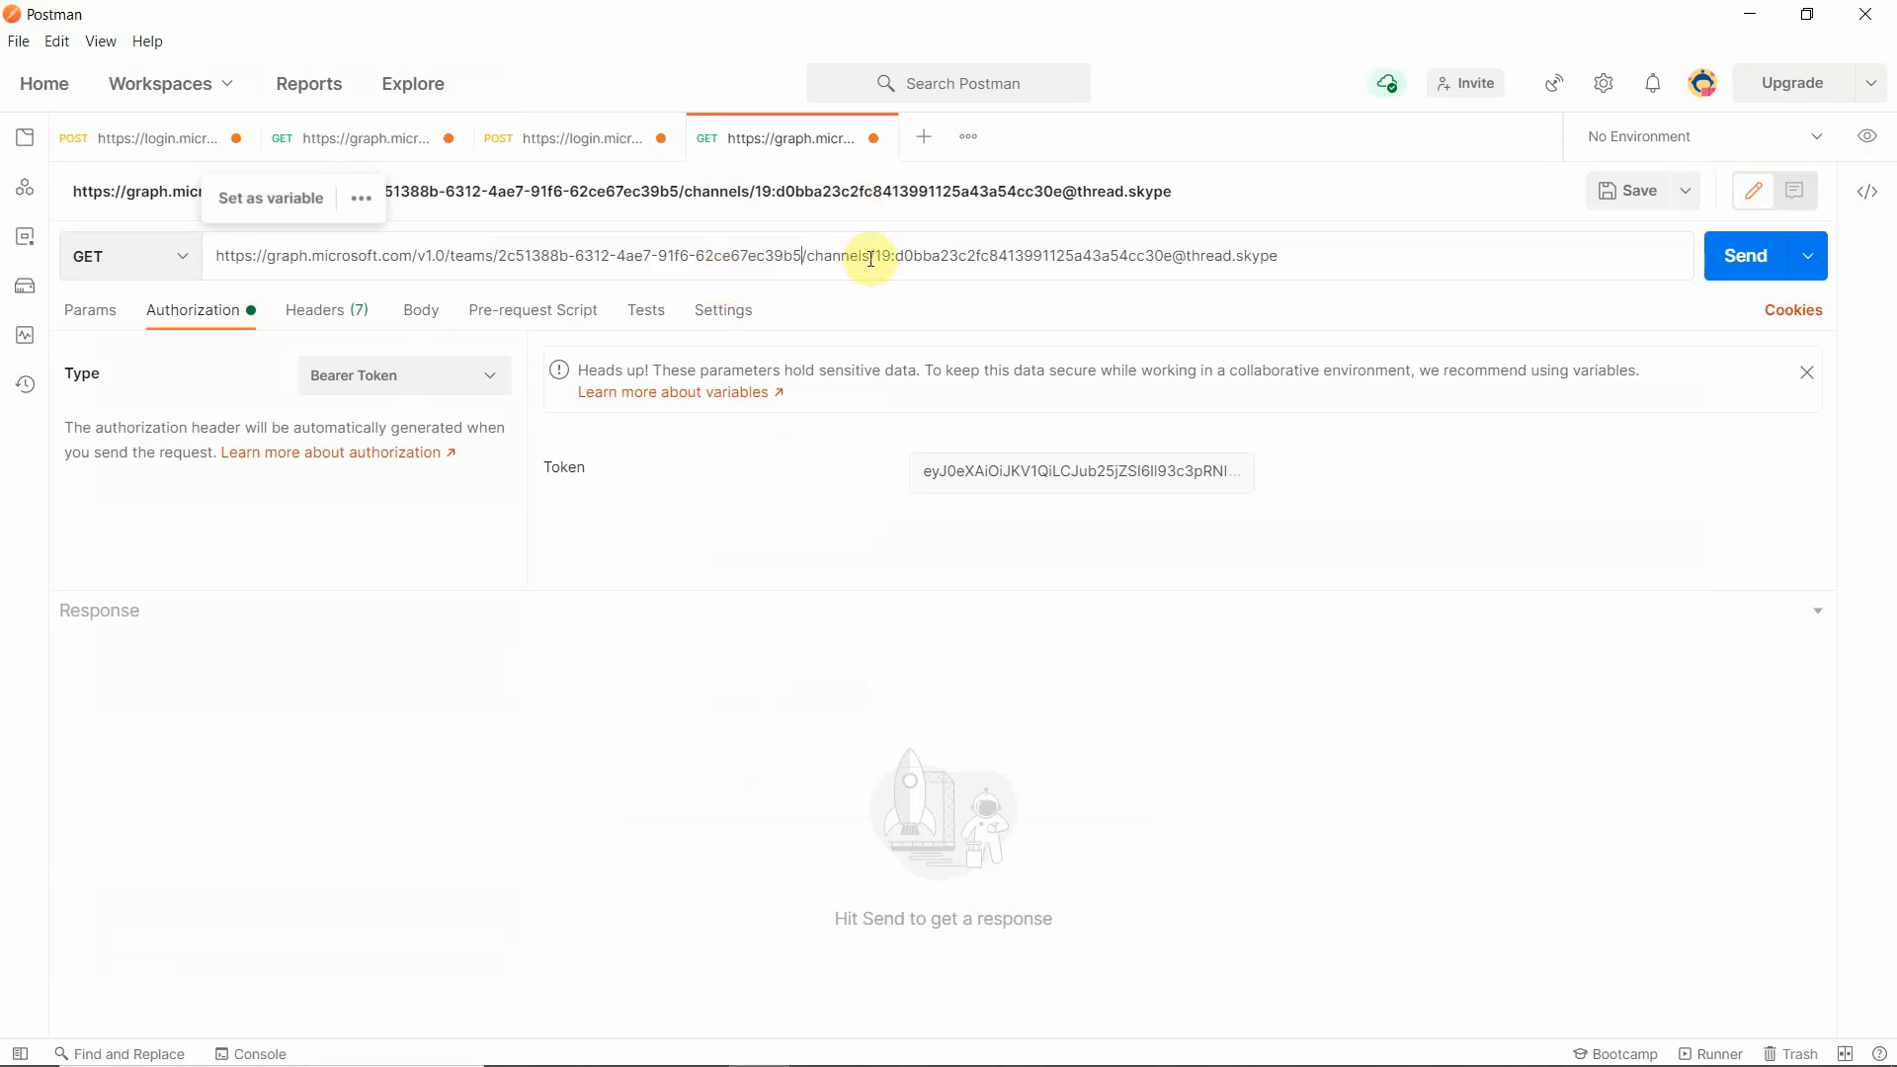
left_click_drag(876, 257, 1335, 266)
key("BackSpace")
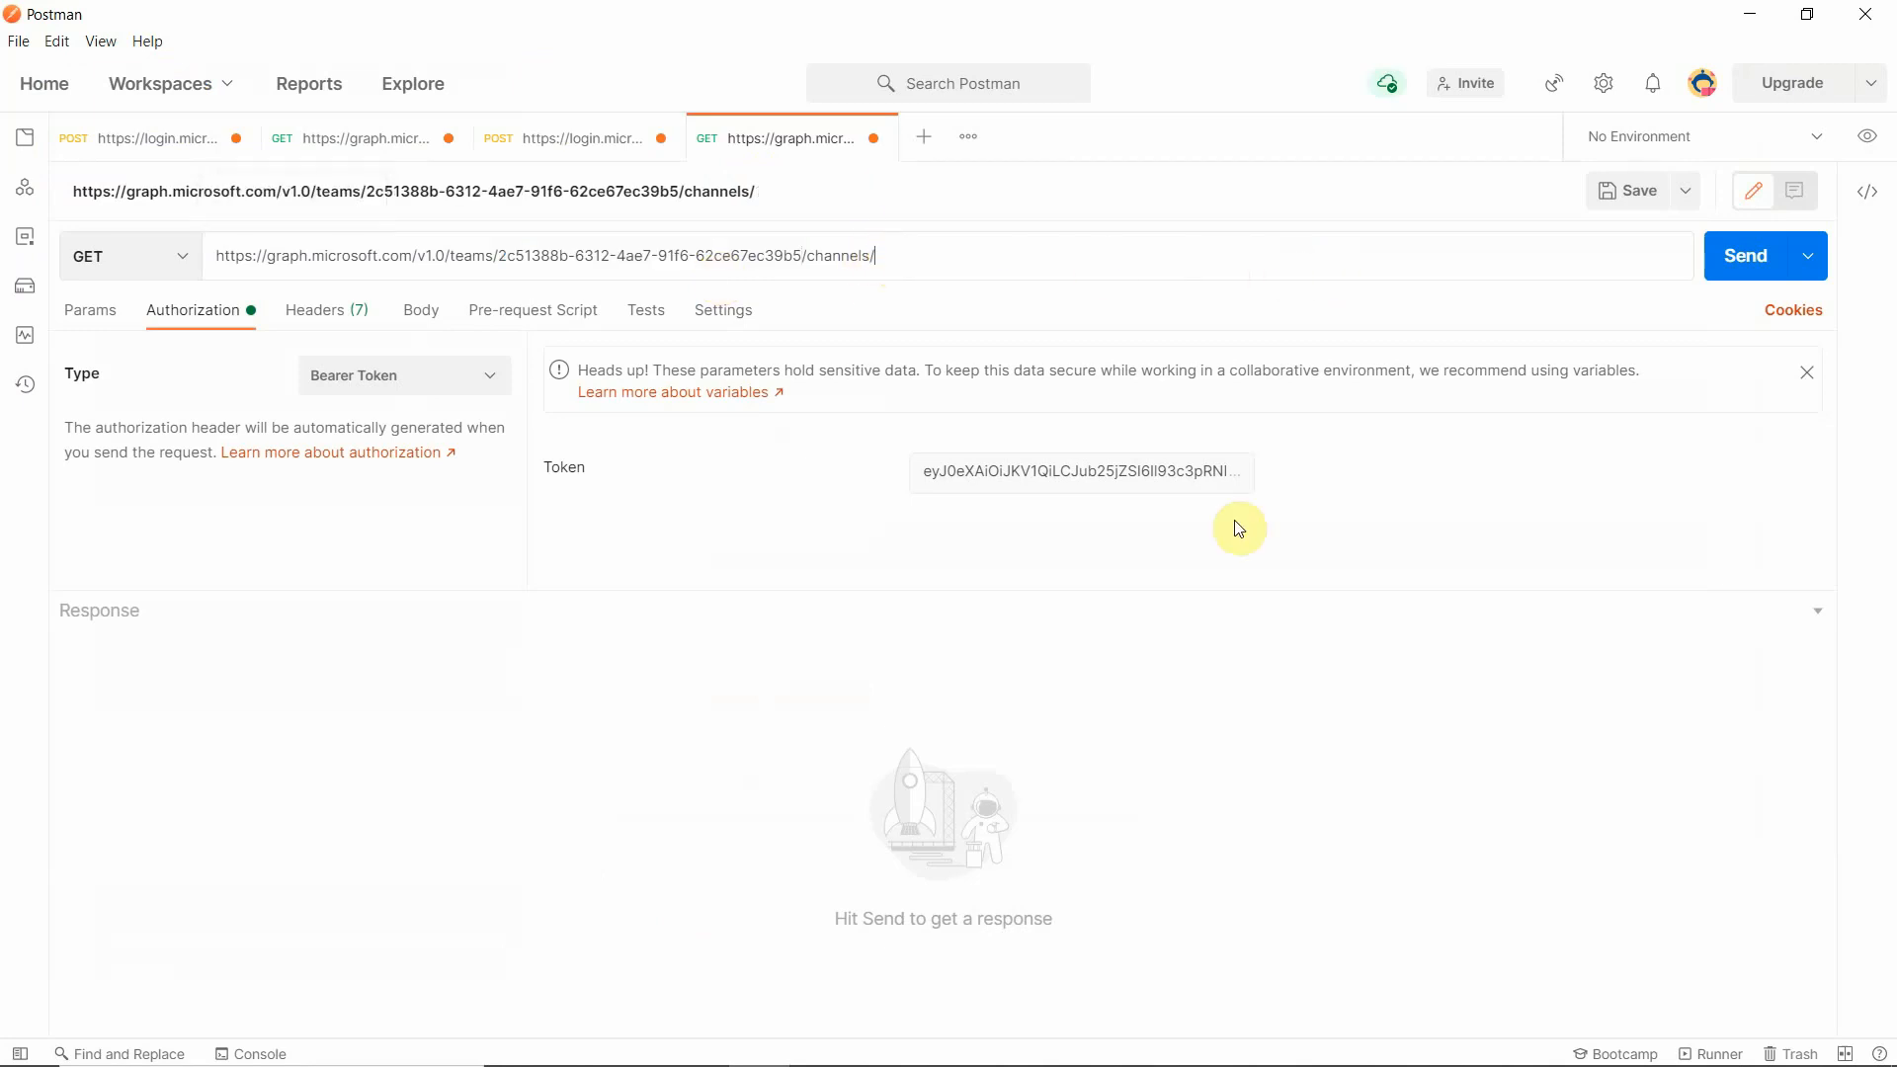
mouse_move(859, 1027)
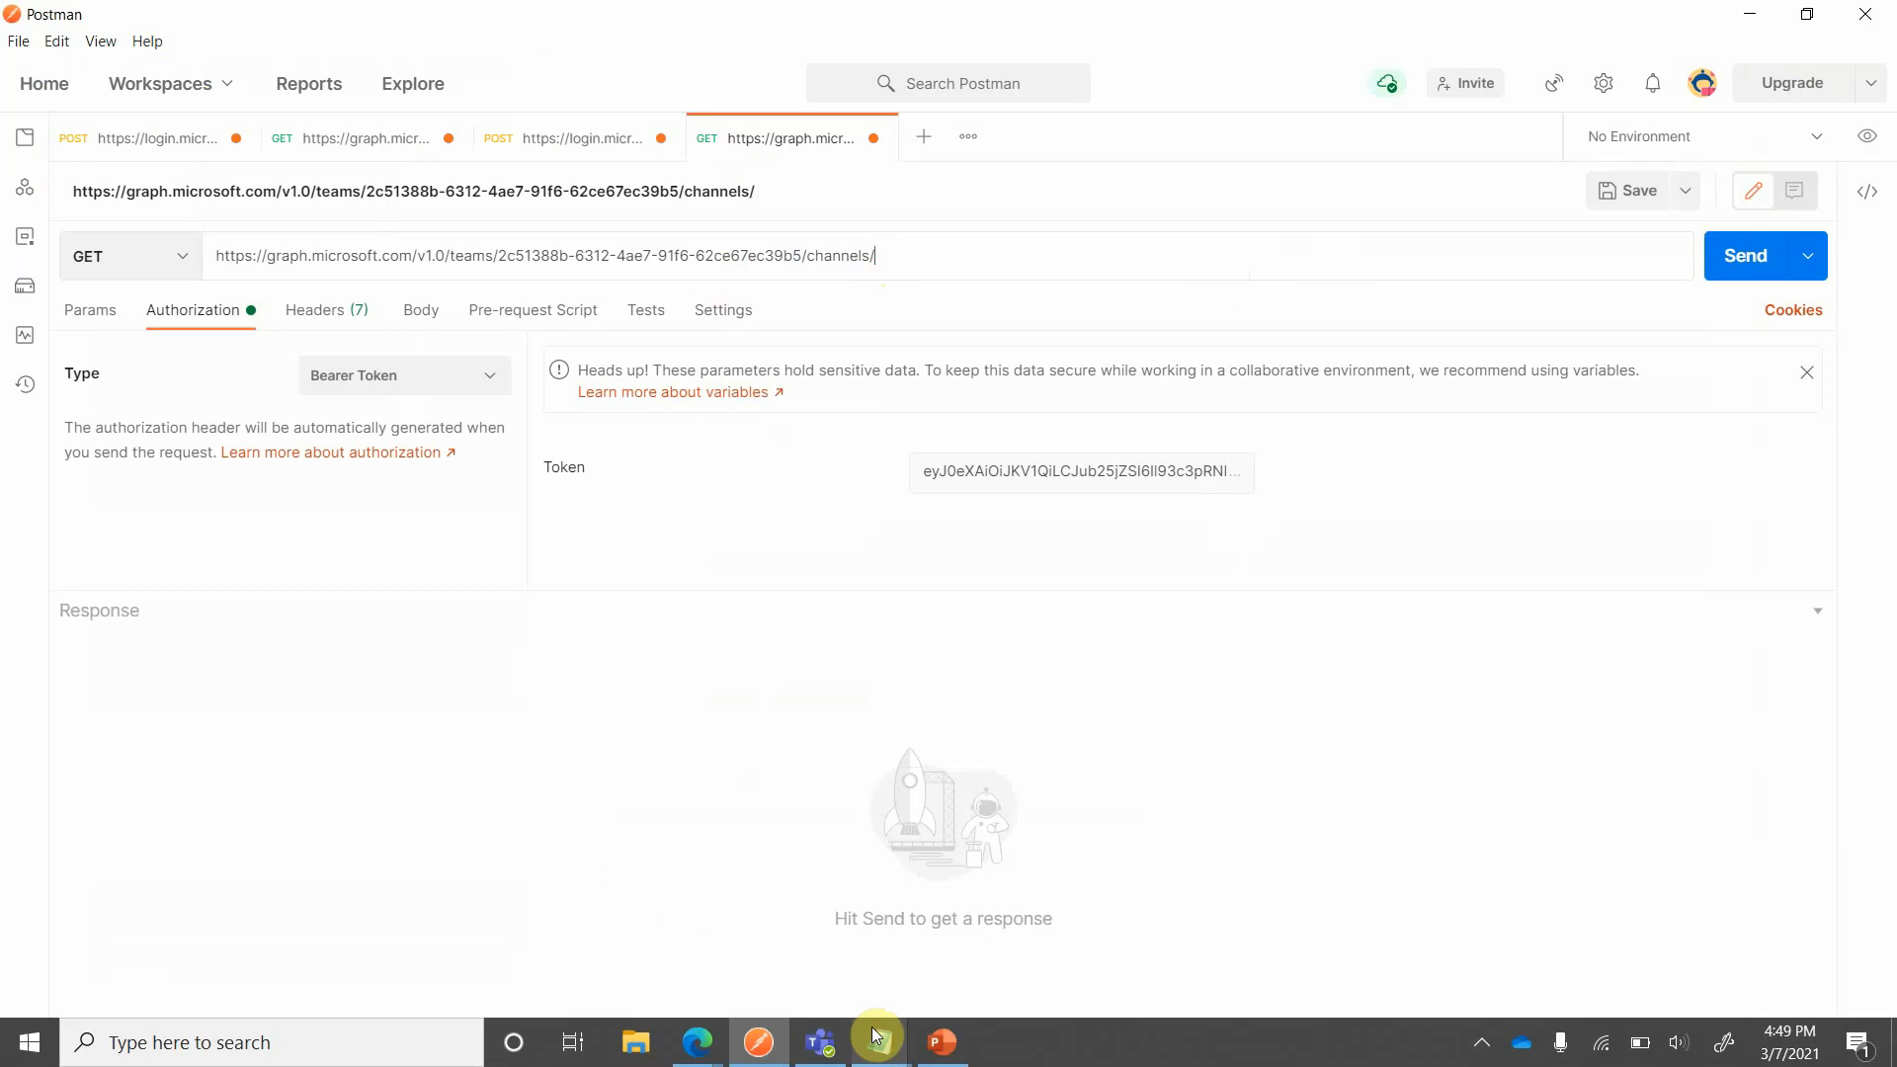
left_click(805, 953)
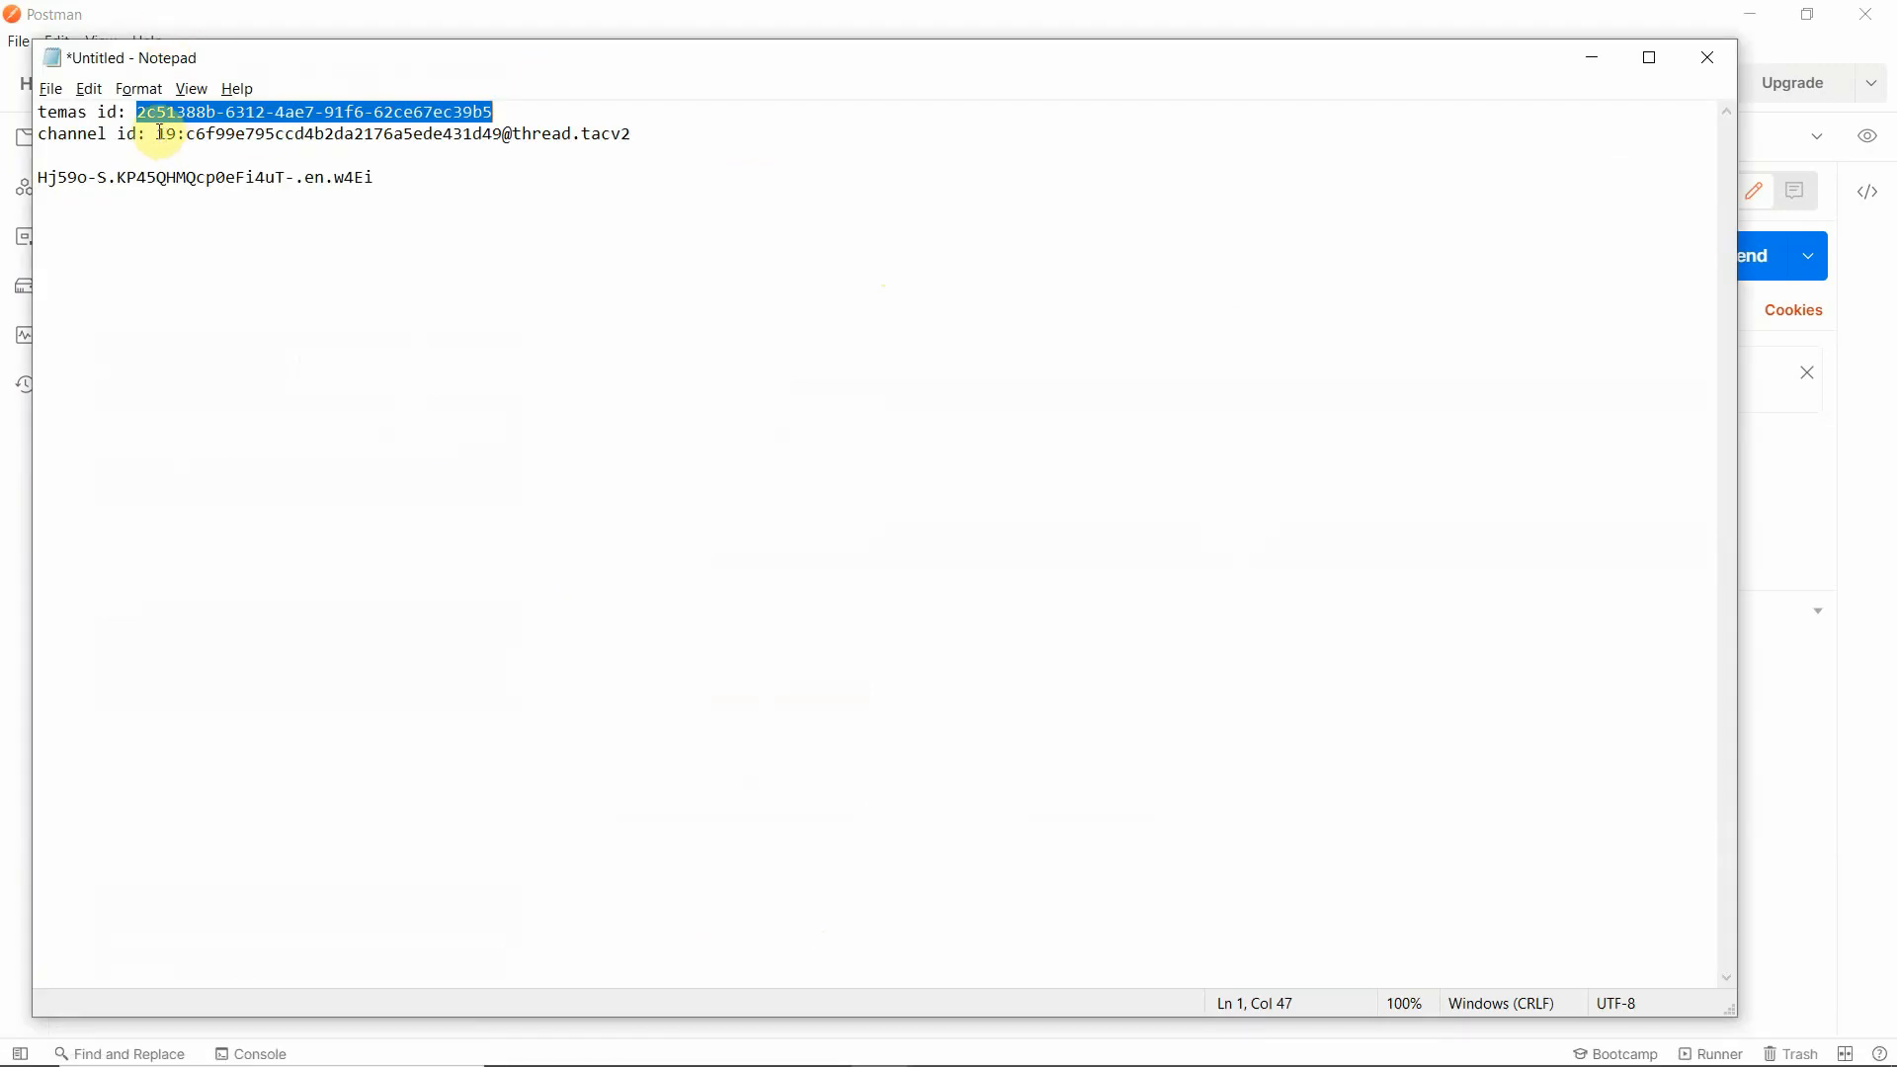
left_click_drag(160, 131, 636, 139)
key("ctrl+c")
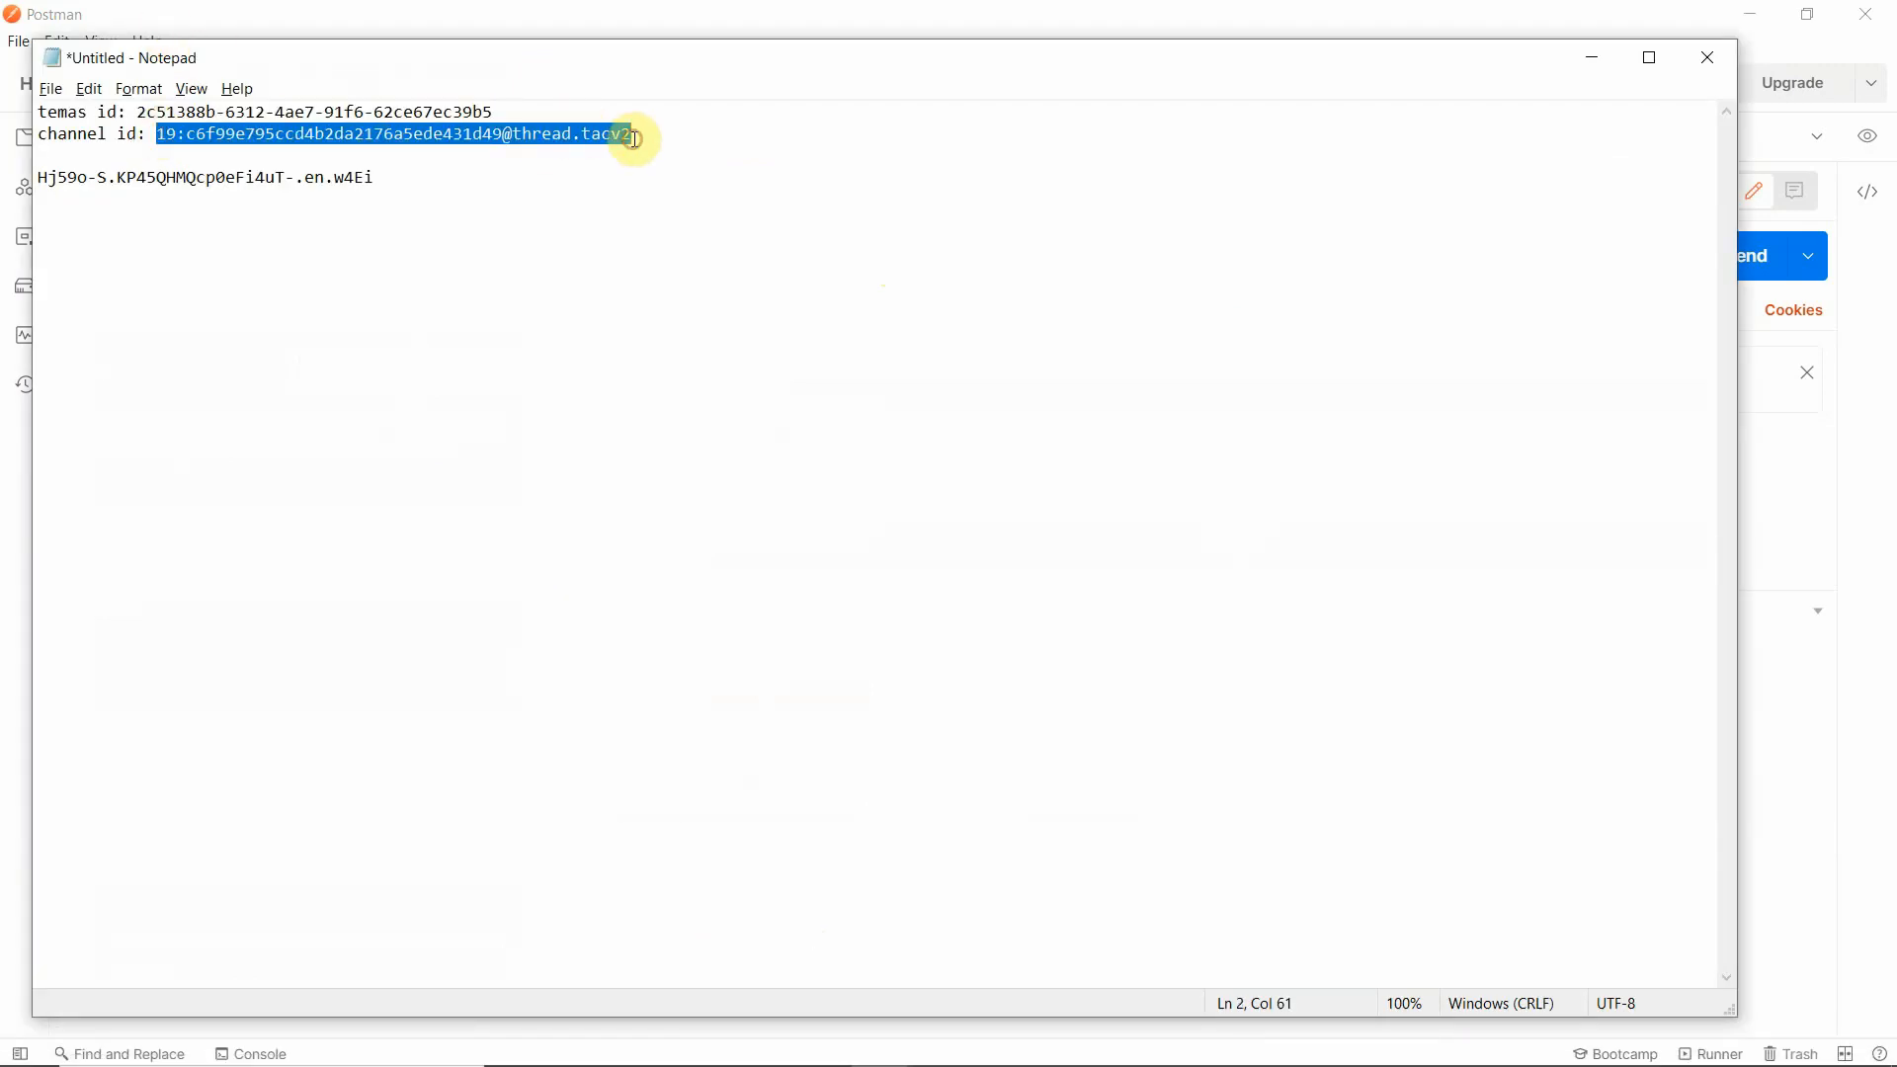
left_click(1136, 10)
left_click(881, 267)
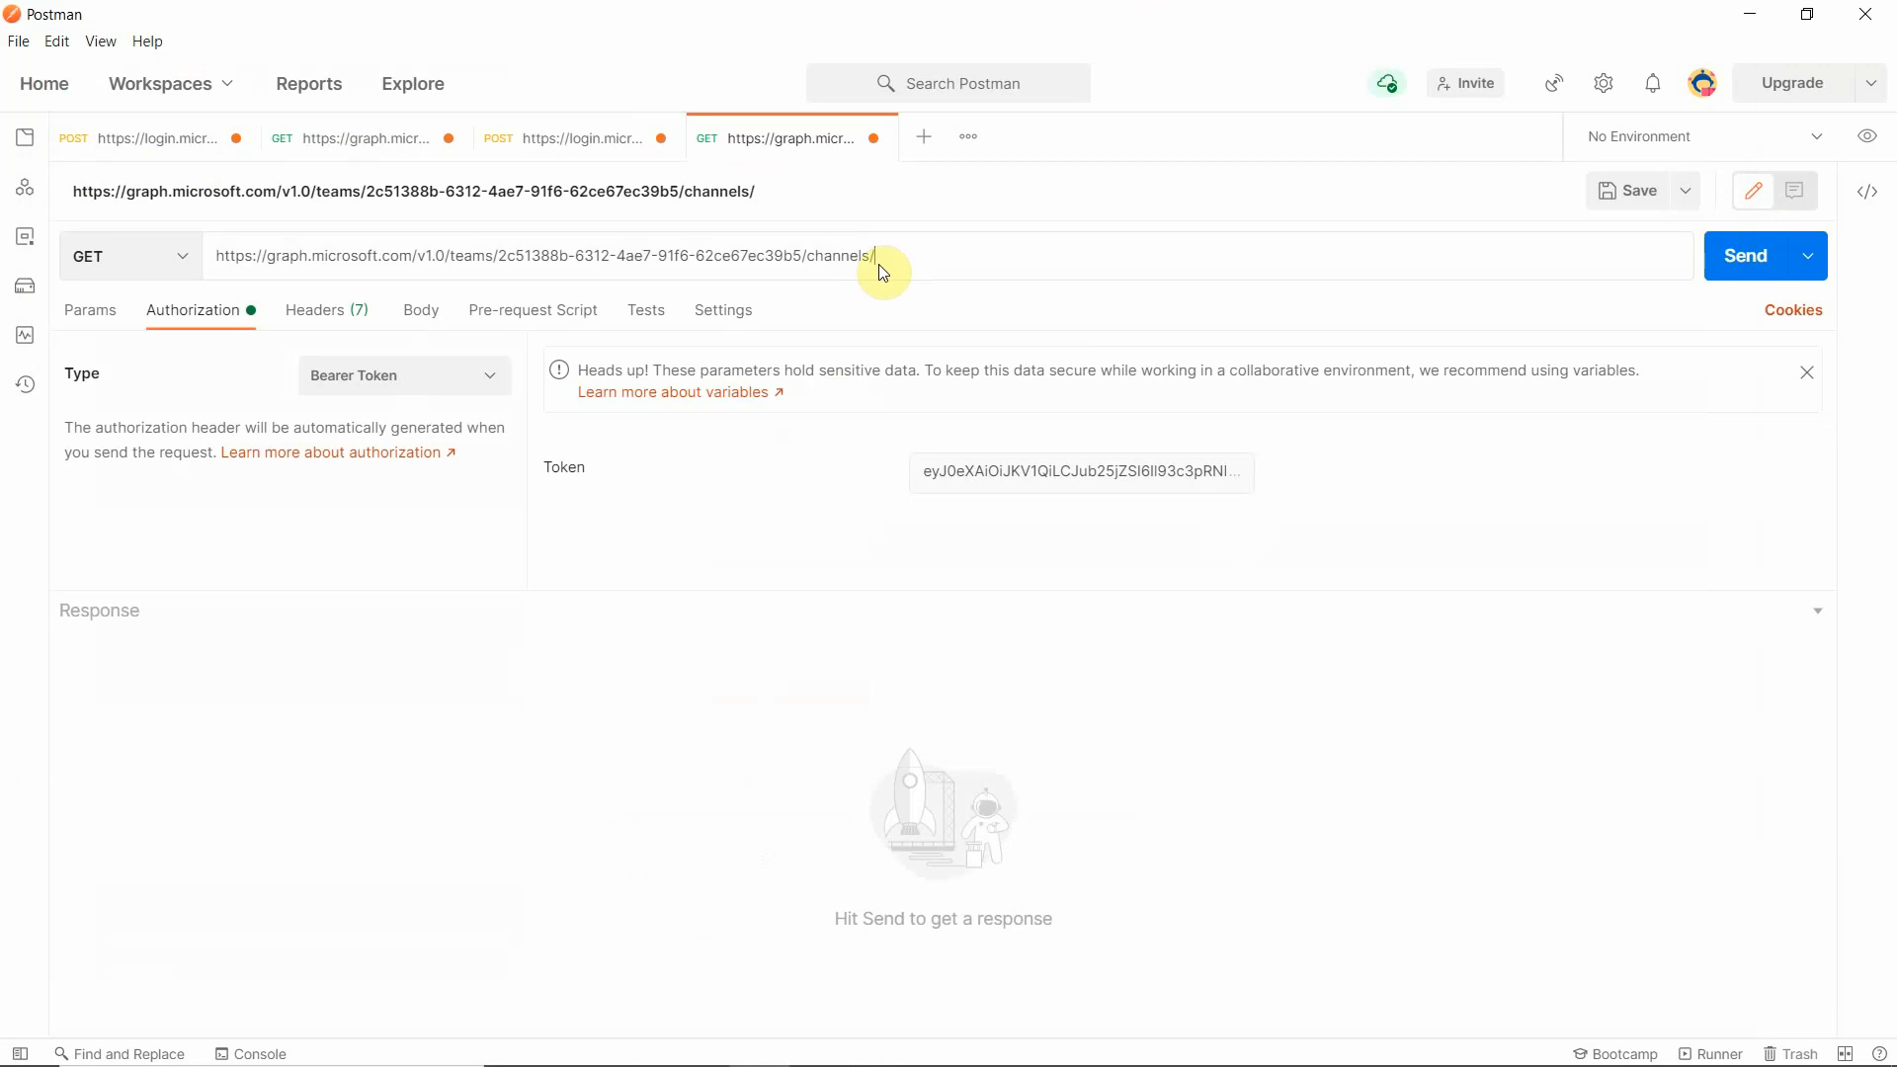
key("ctrl+v")
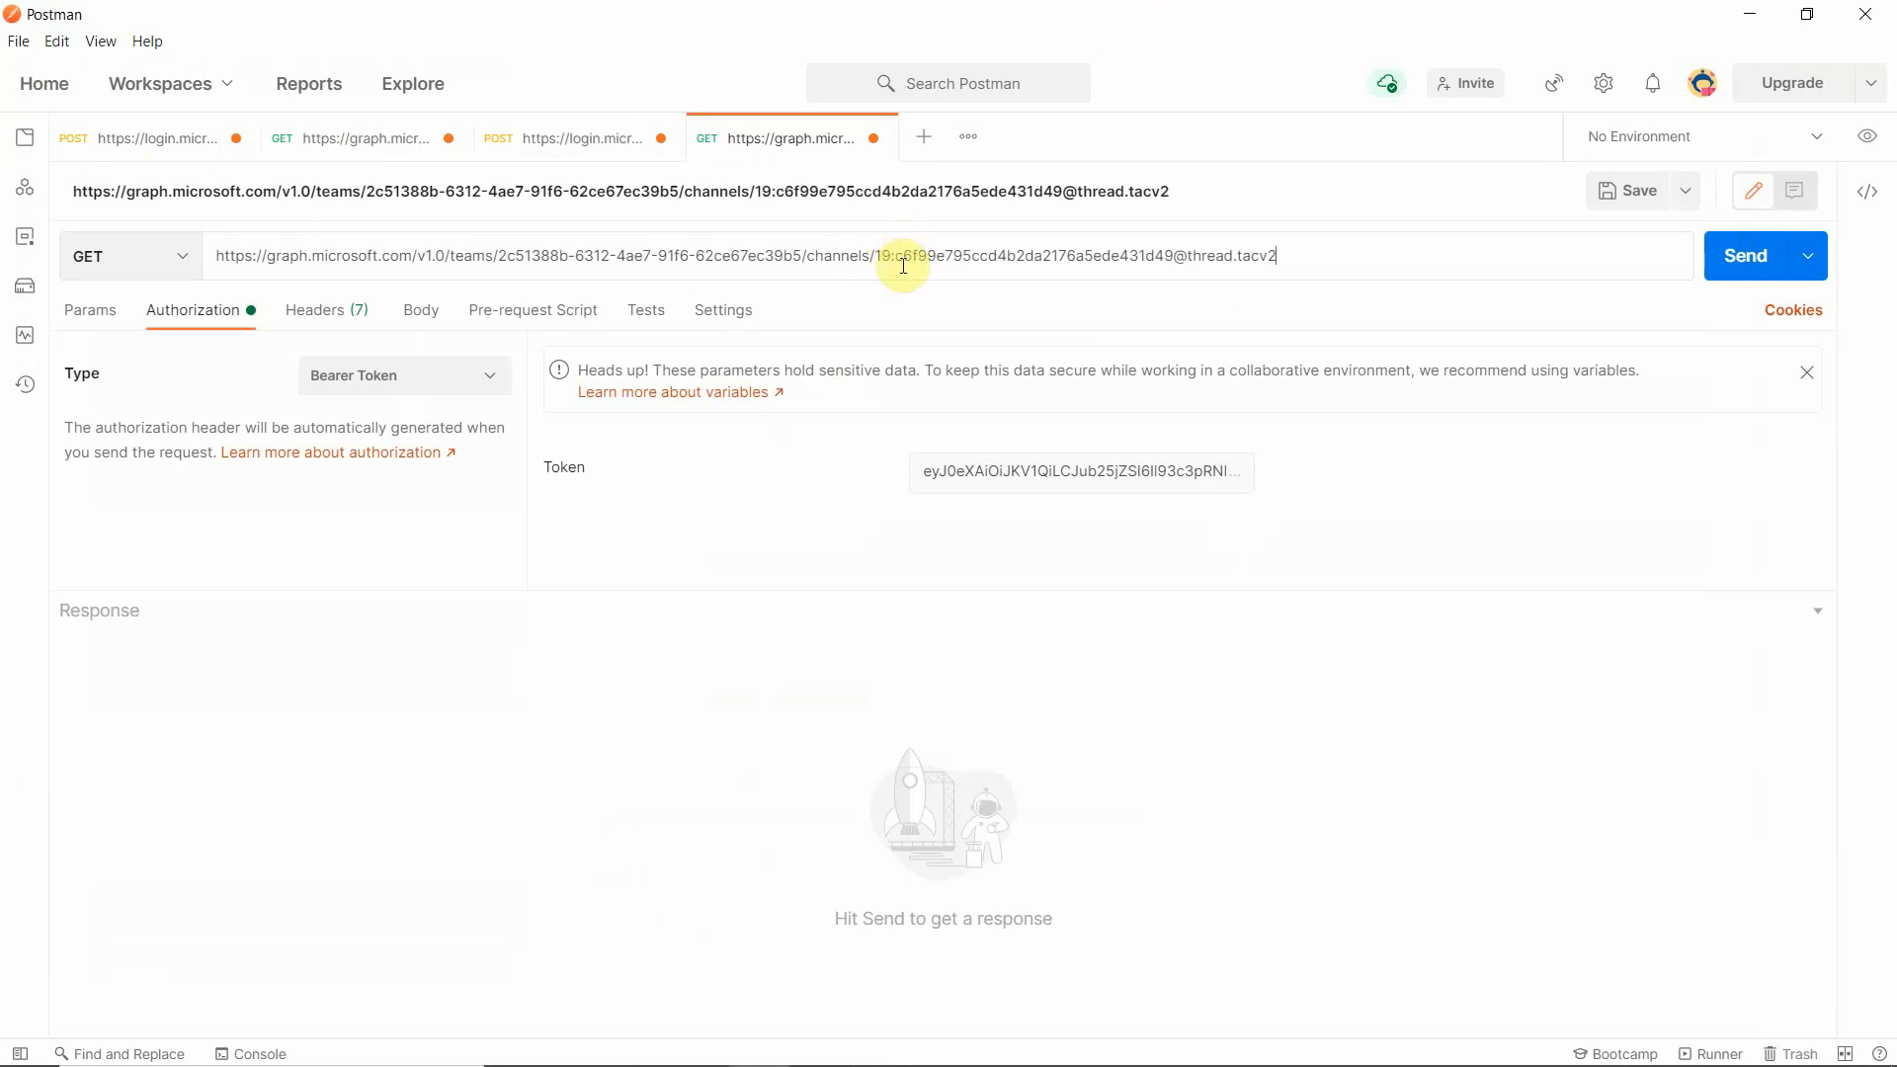
left_click(1734, 263)
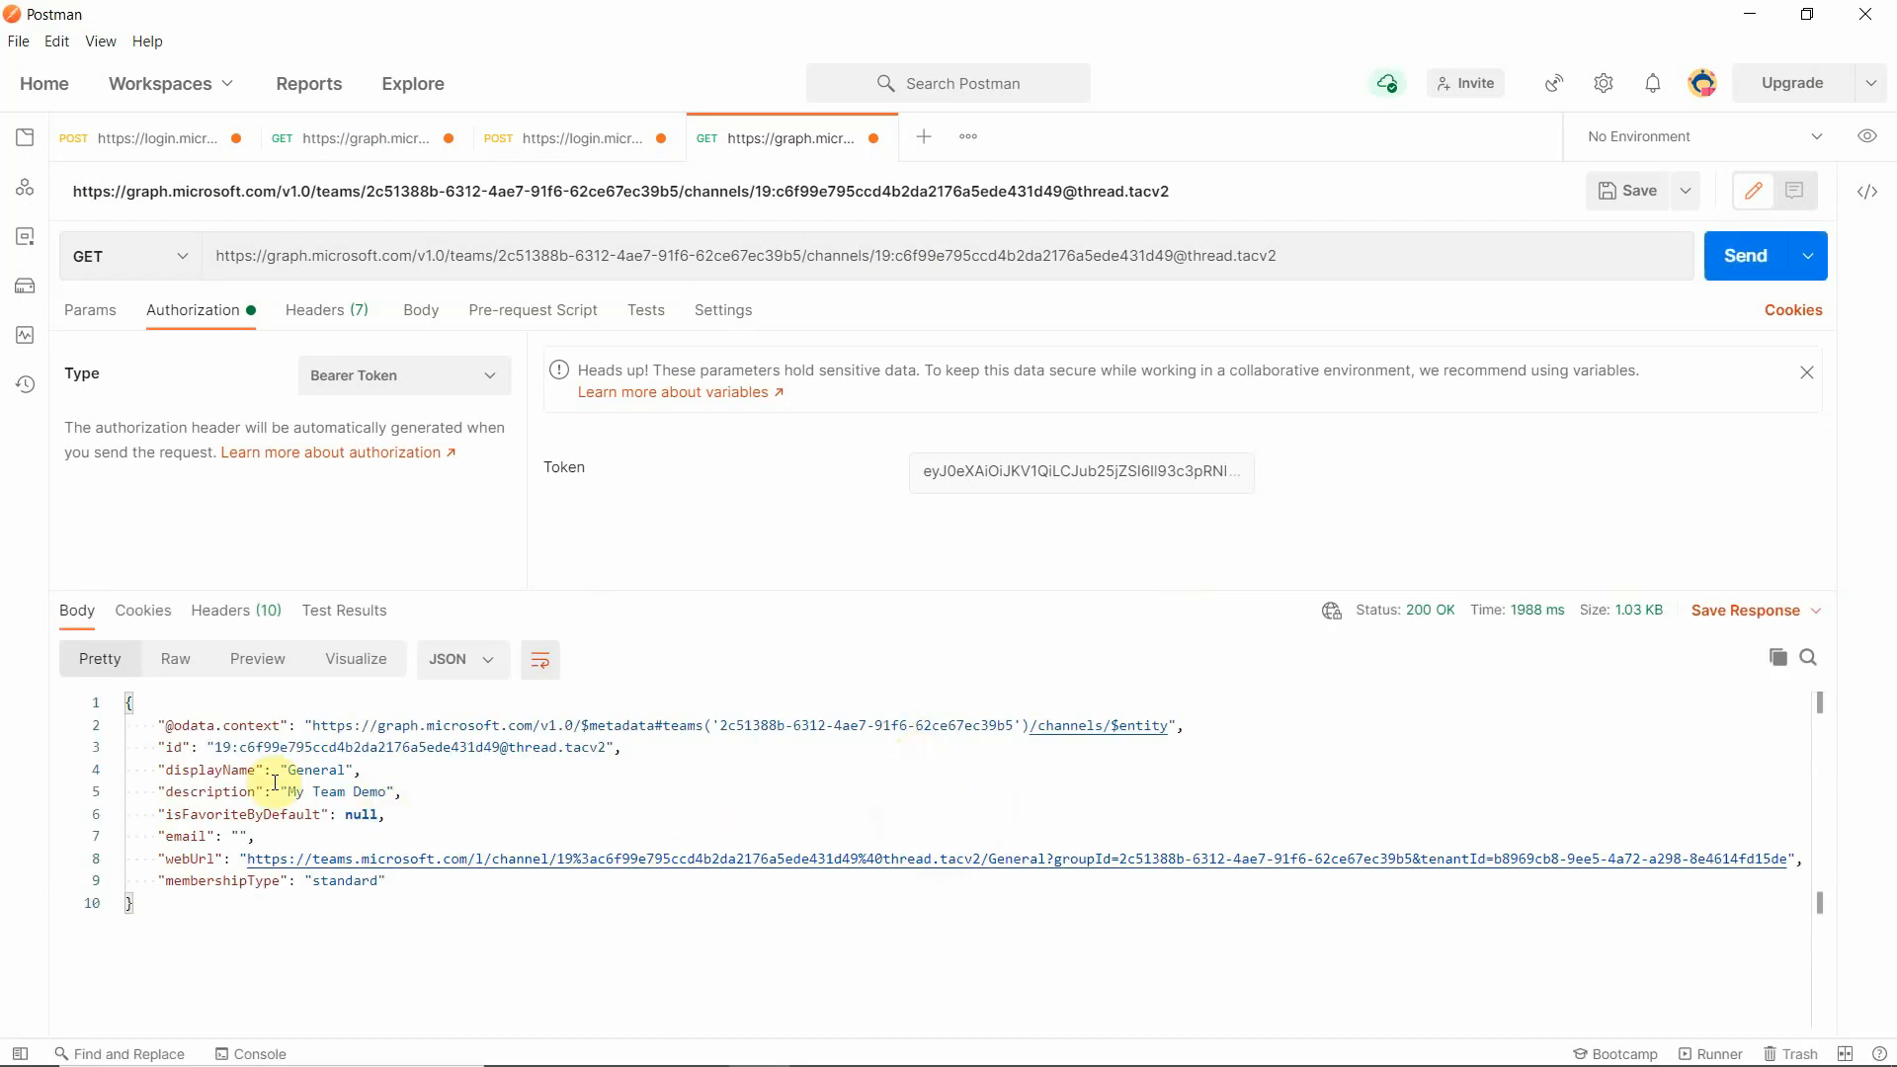
- Compare the displayName and description in the response with the channel and team names in Microsoft Teams
left_click_drag(271, 771, 398, 779)
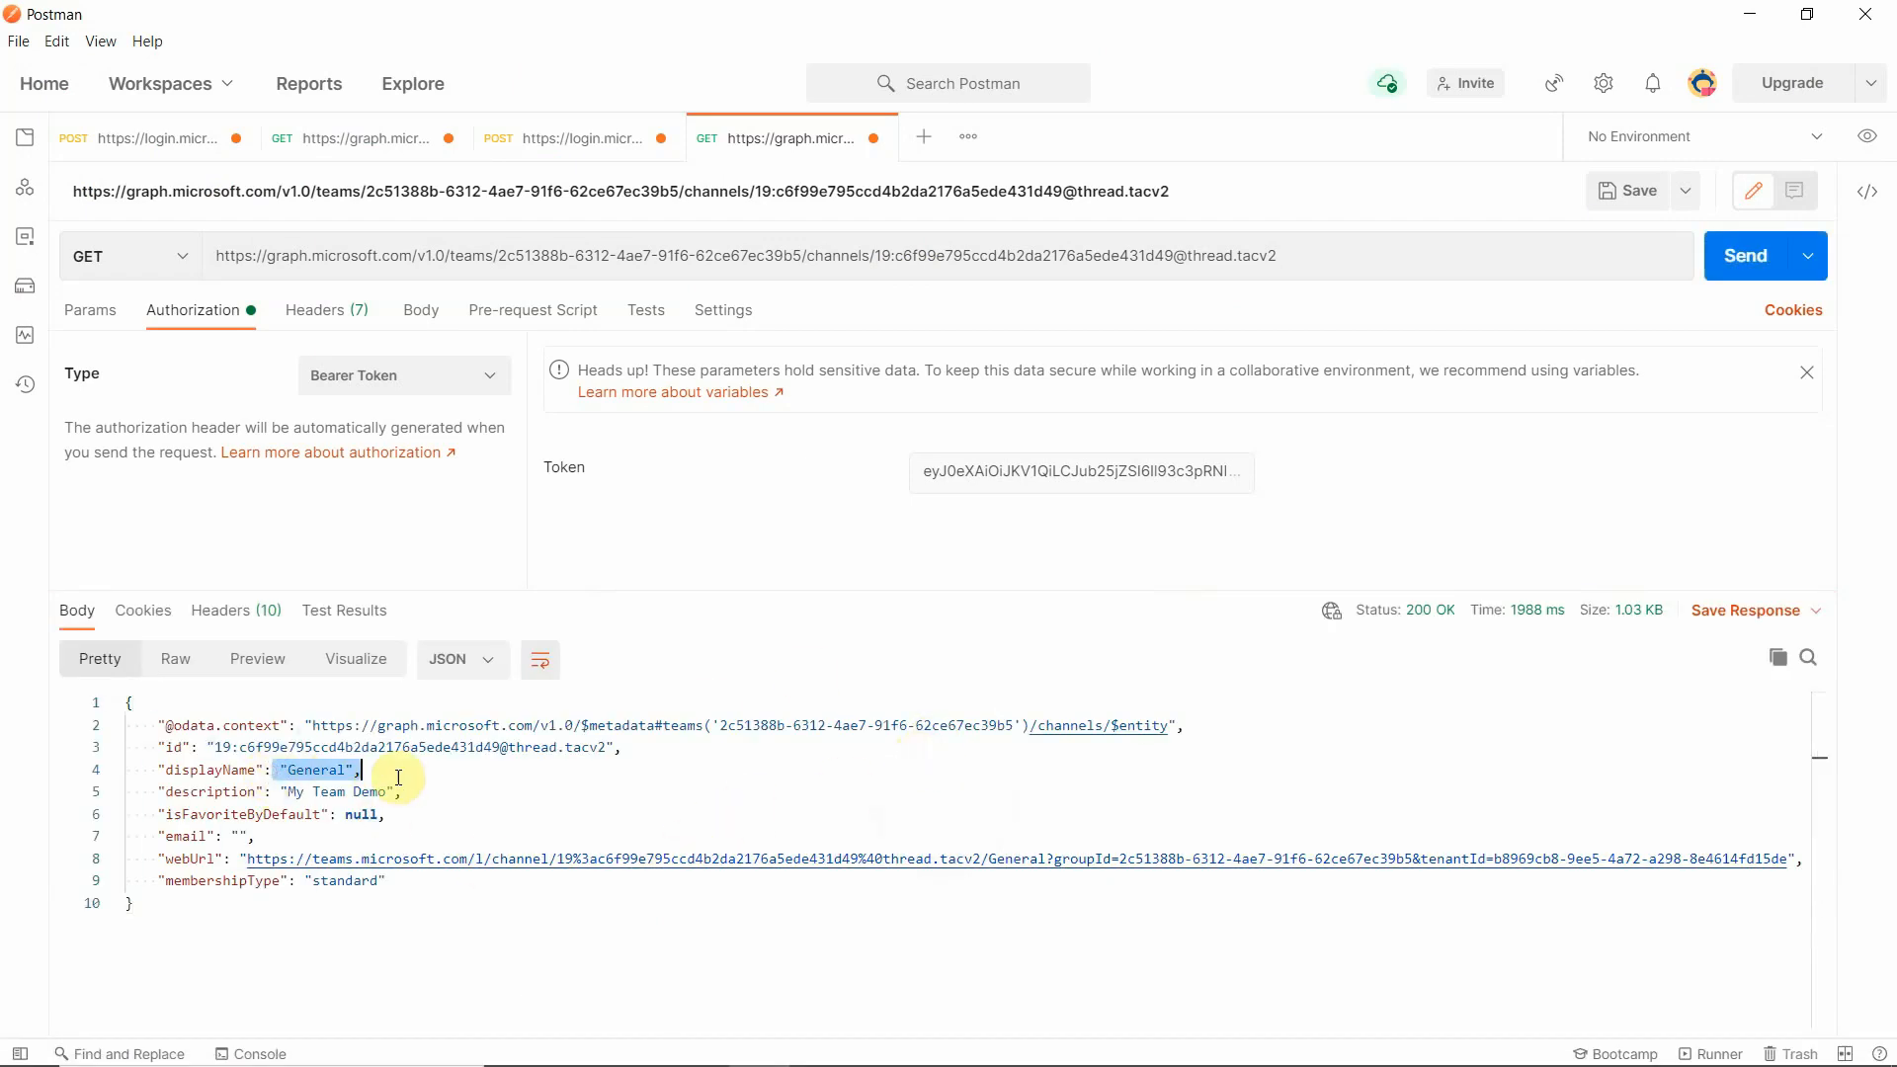
left_click_drag(273, 791, 426, 796)
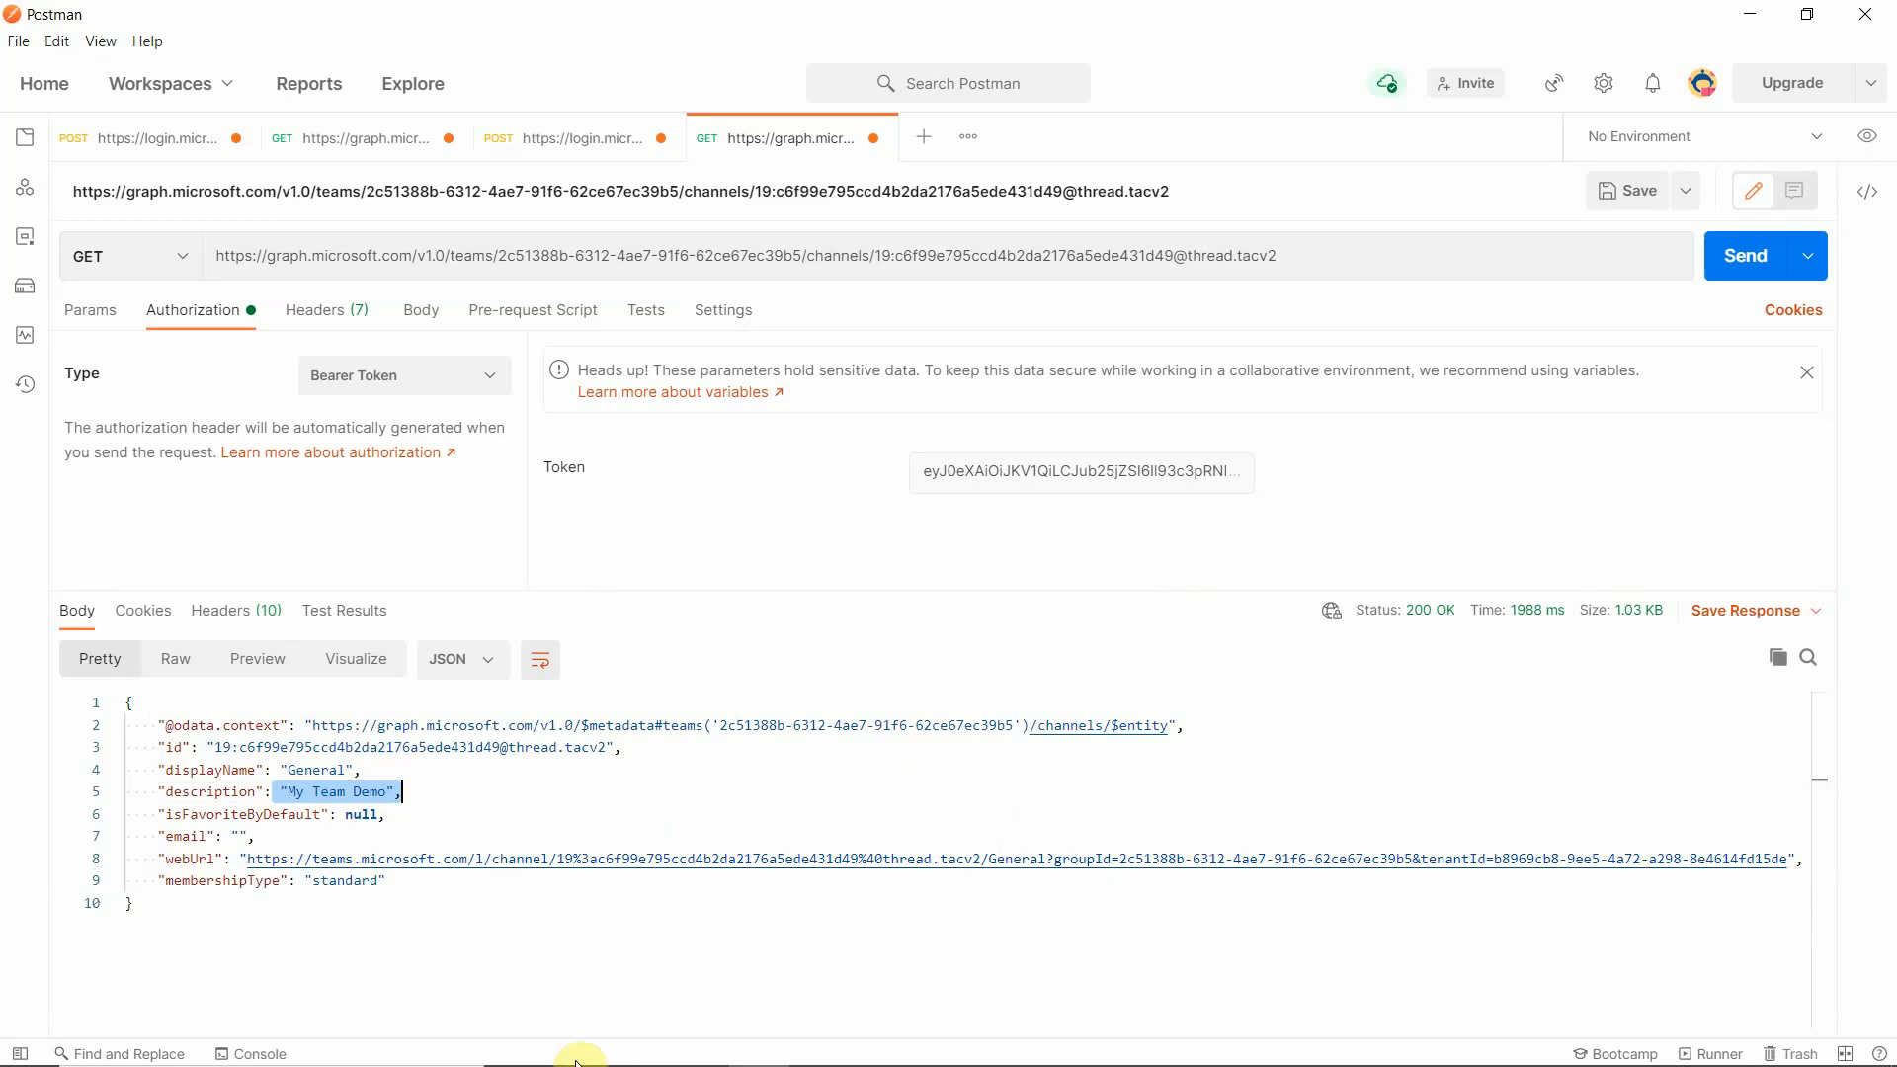
left_click(821, 1042)
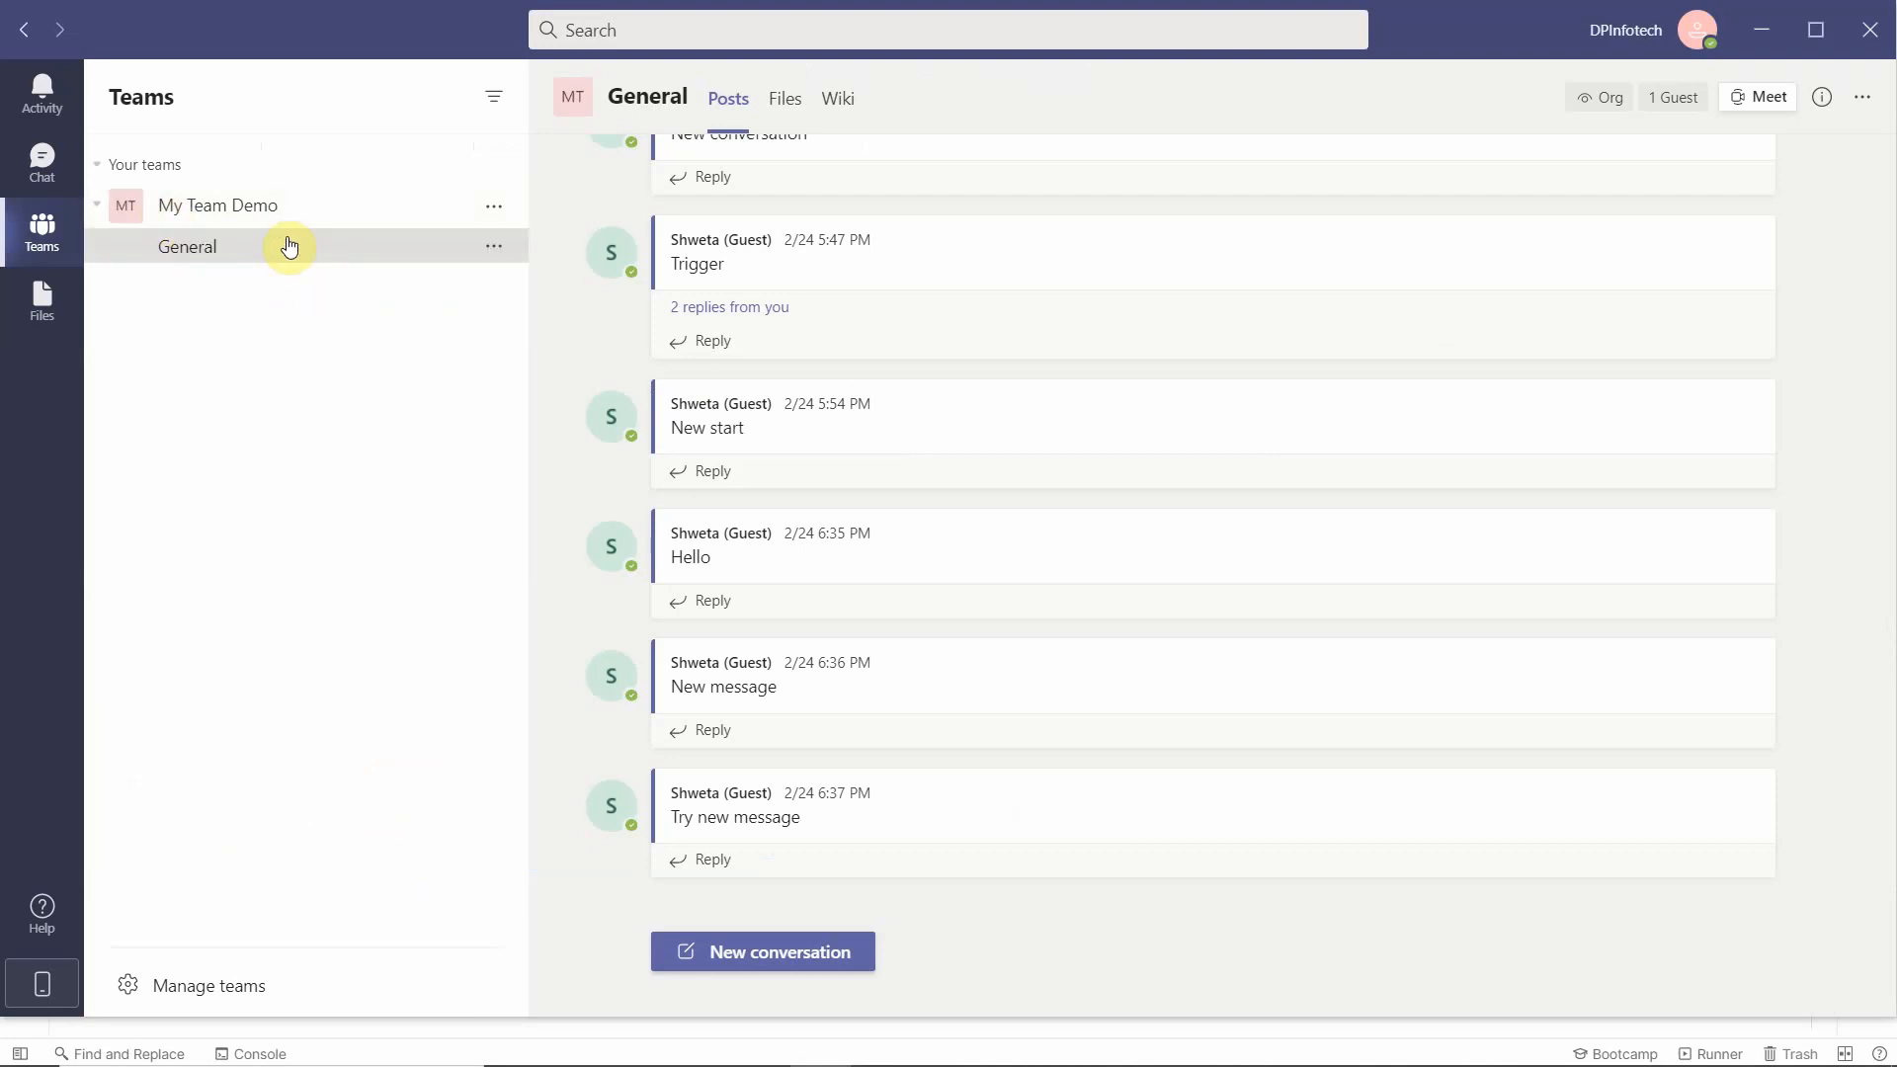
left_click(1754, 35)
left_click(291, 770)
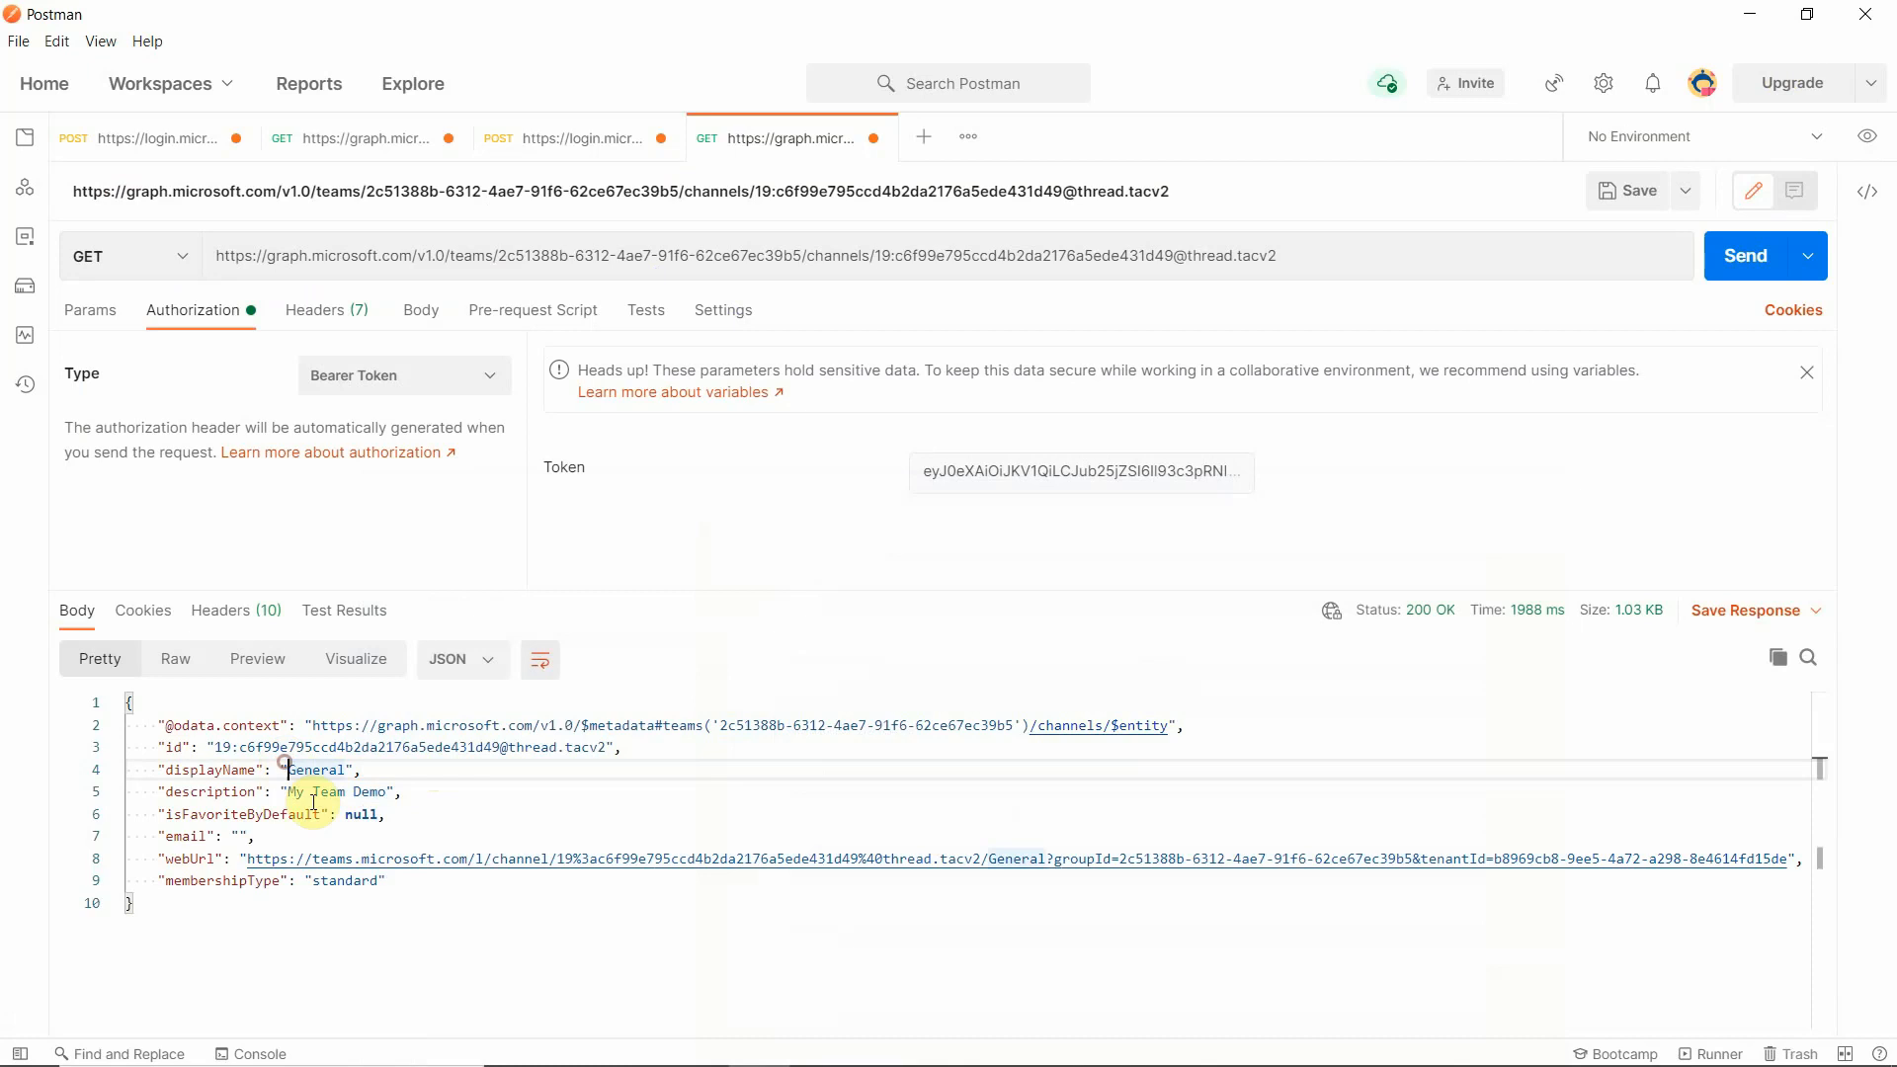
left_click(399, 811)
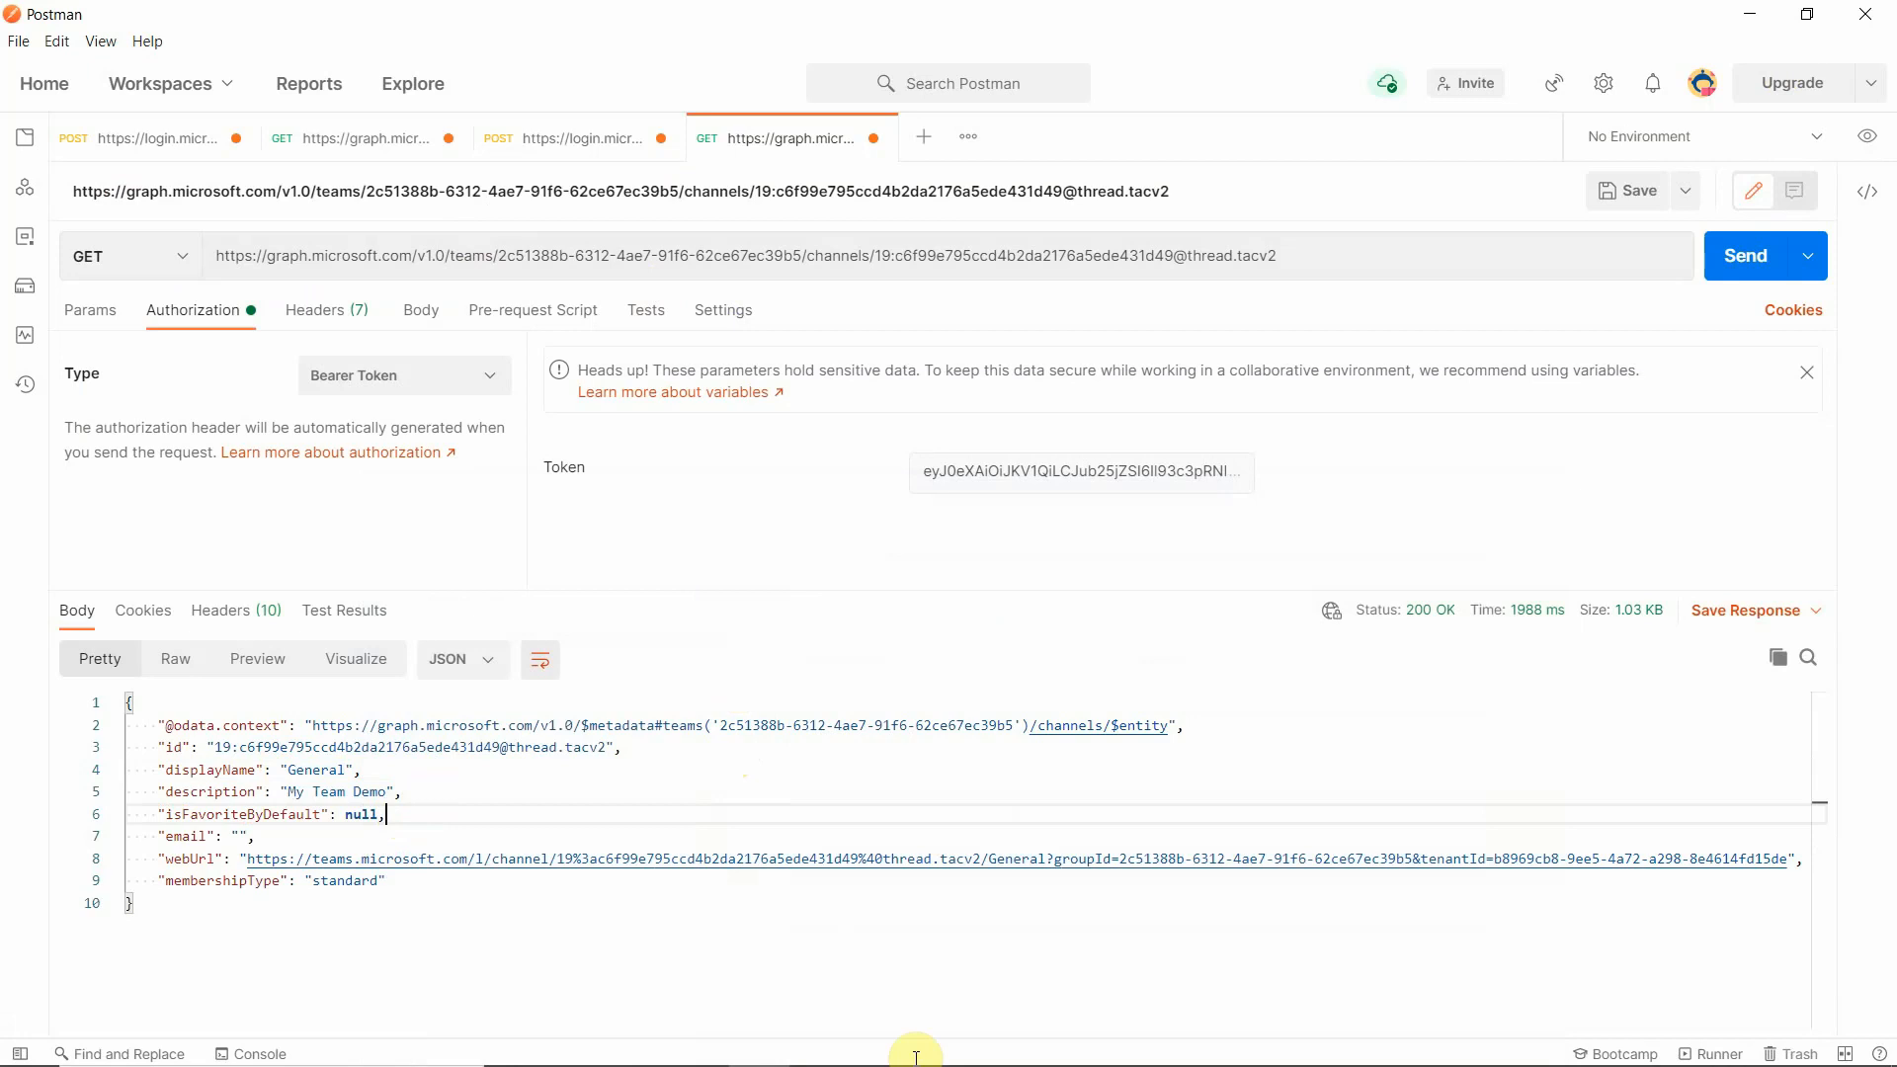
mouse_move(919, 1060)
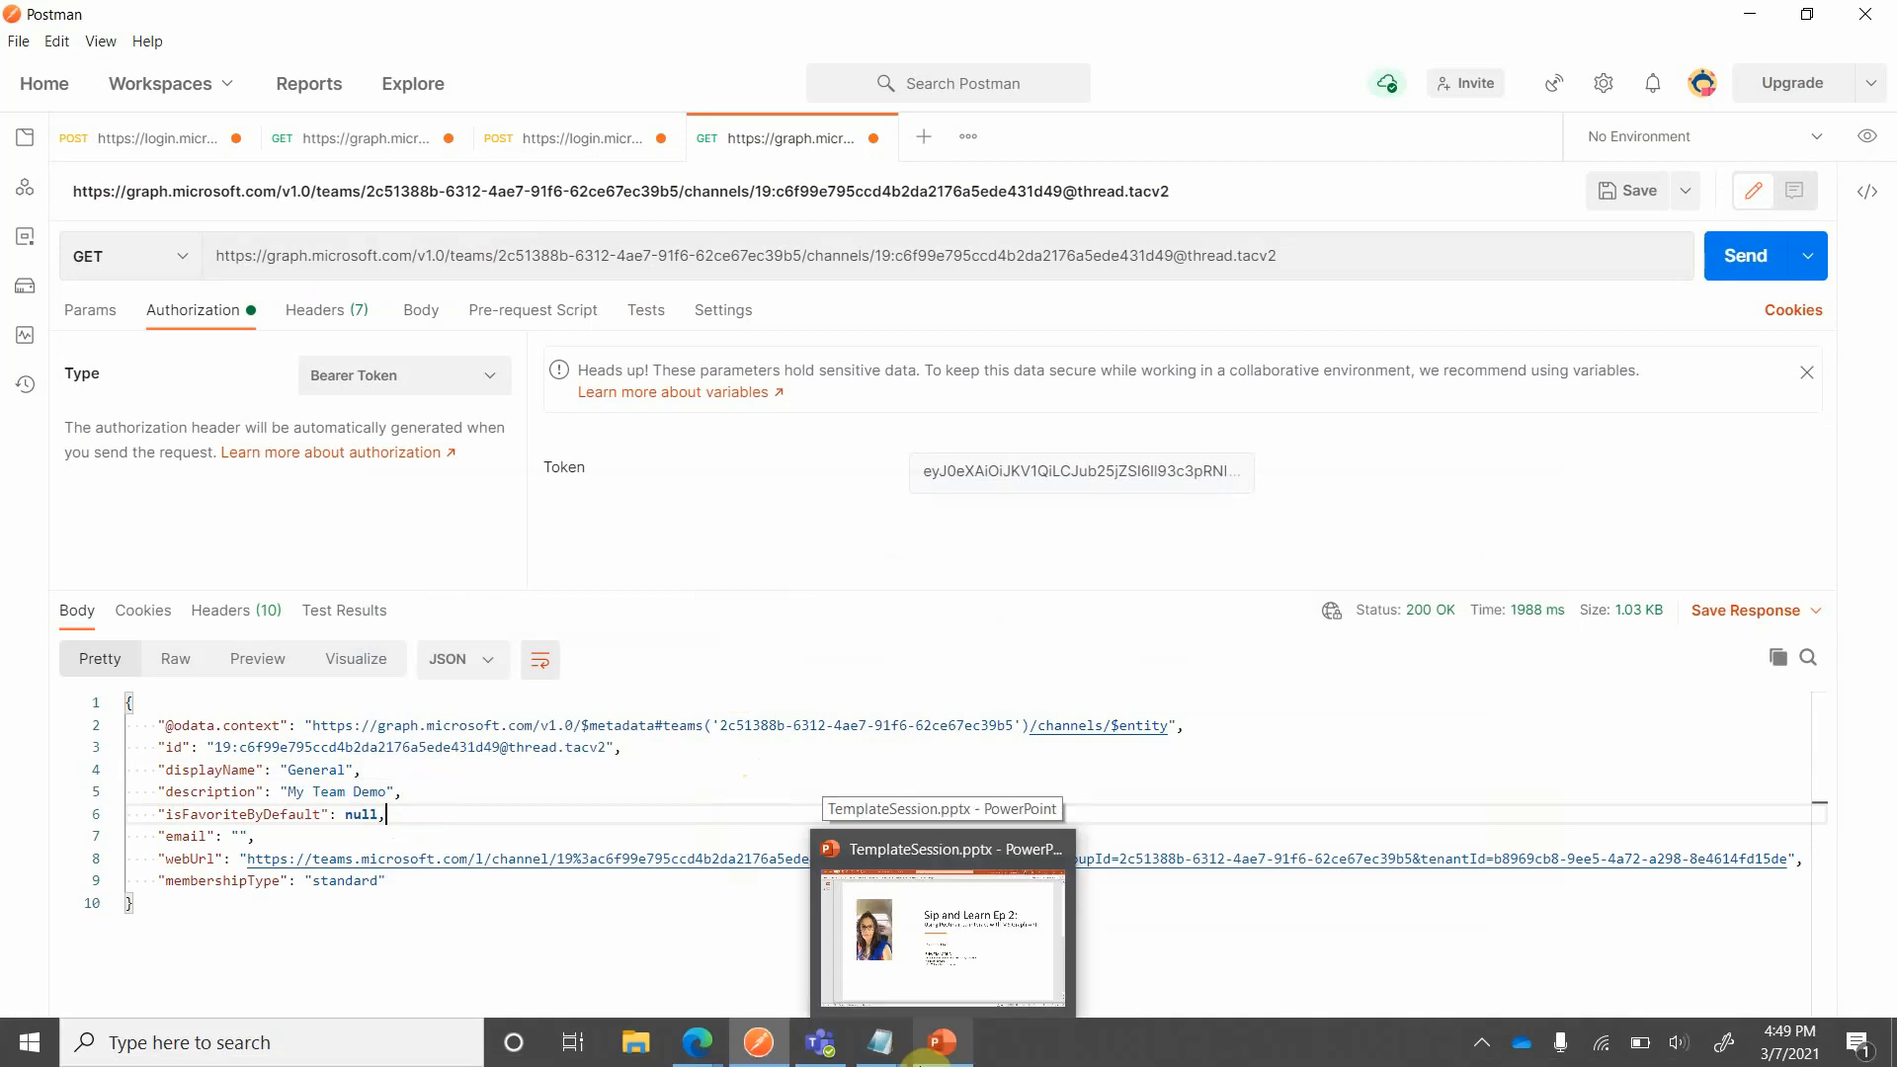